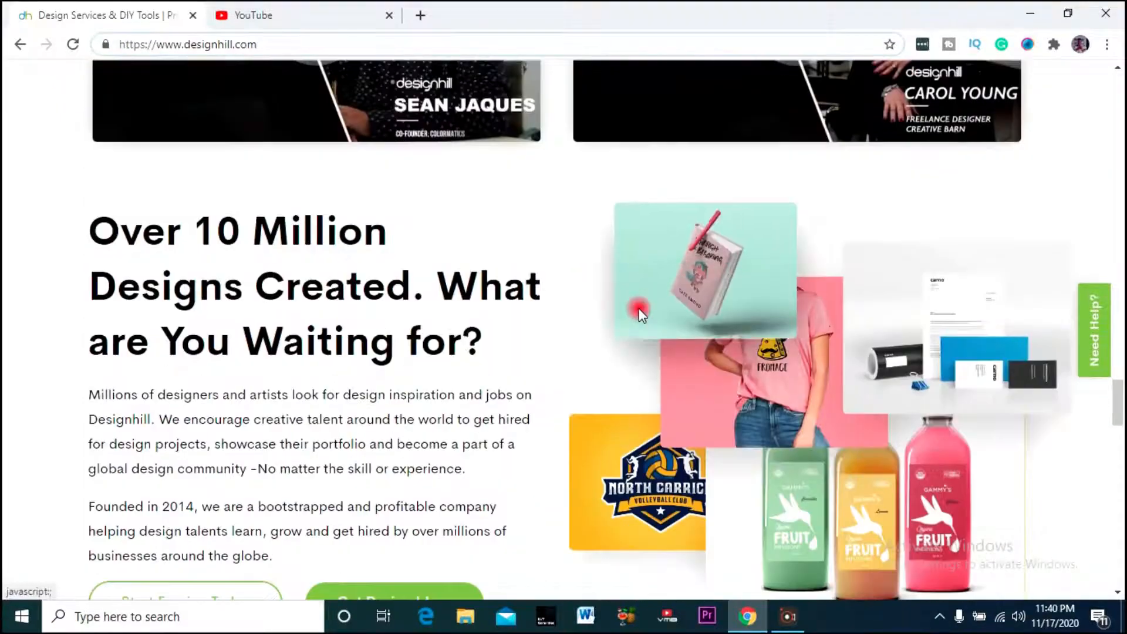
- Scroll the Designhill home page down to the footer Tools list with Email Signature Generator
scroll(644, 272, "up", 9)
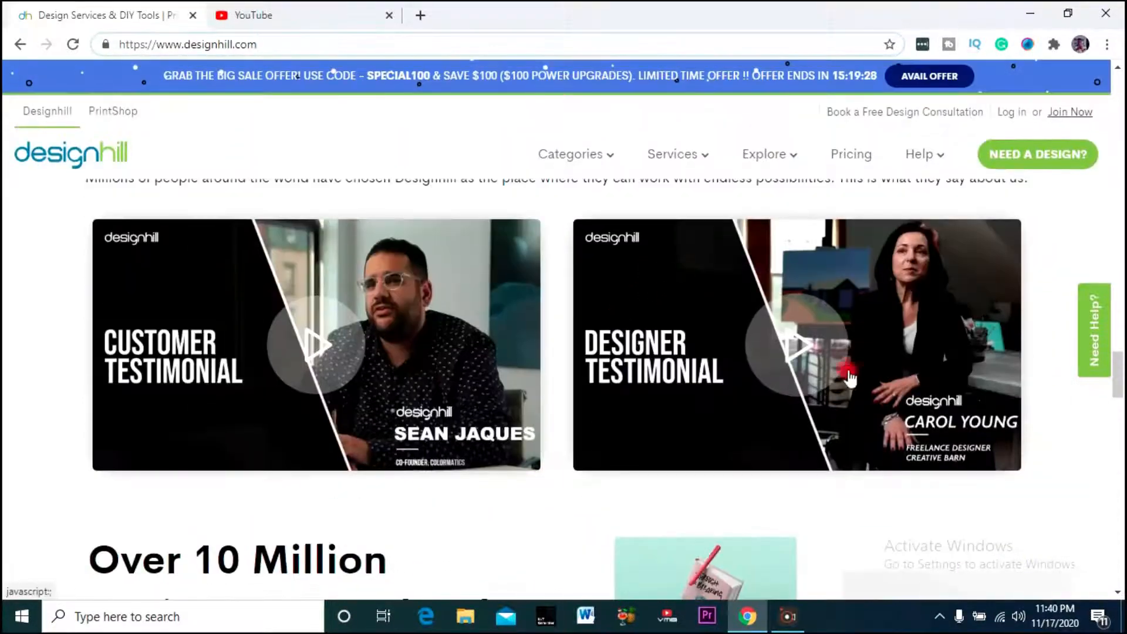
scroll(732, 362, "down", 10)
scroll(732, 362, "down", 4)
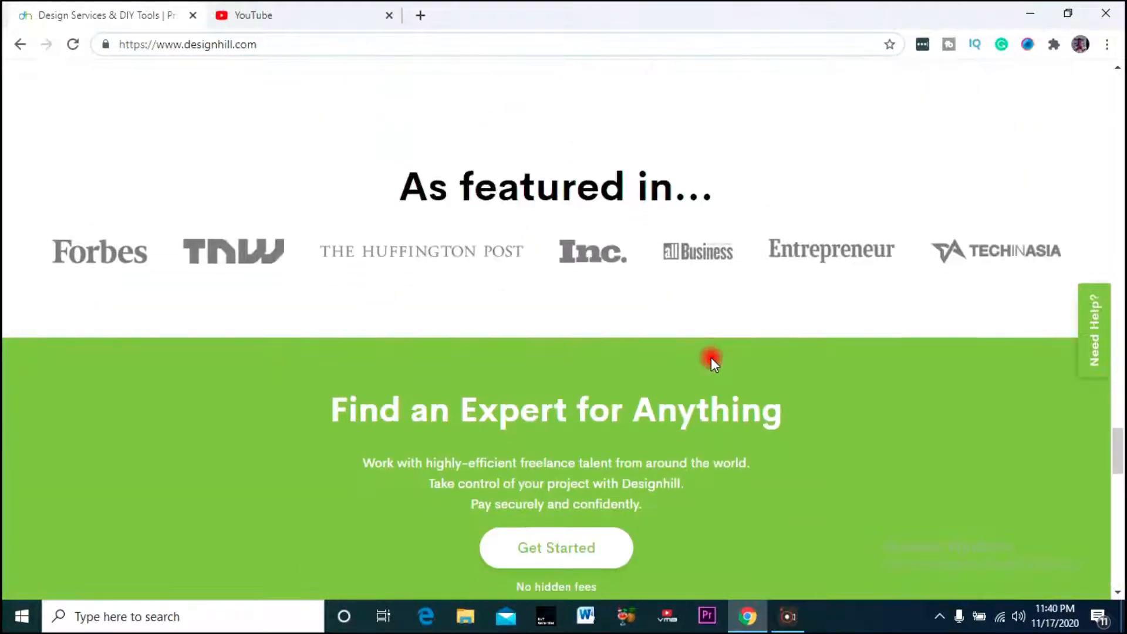
scroll(243, 213, "down", 3)
scroll(107, 206, "up", 3)
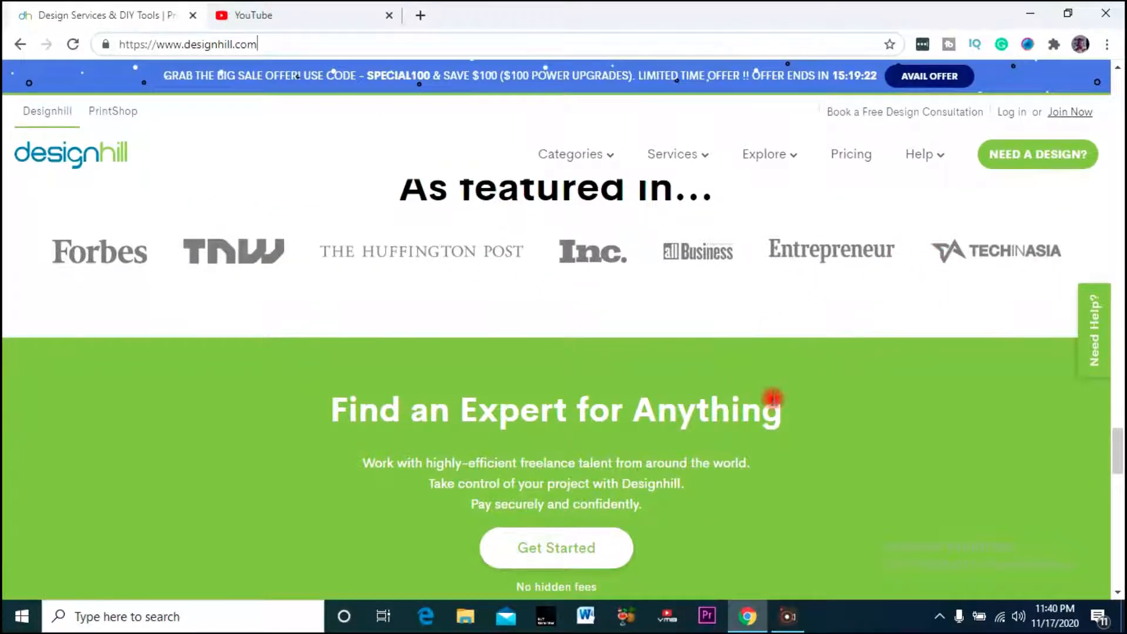
scroll(773, 396, "down", 12)
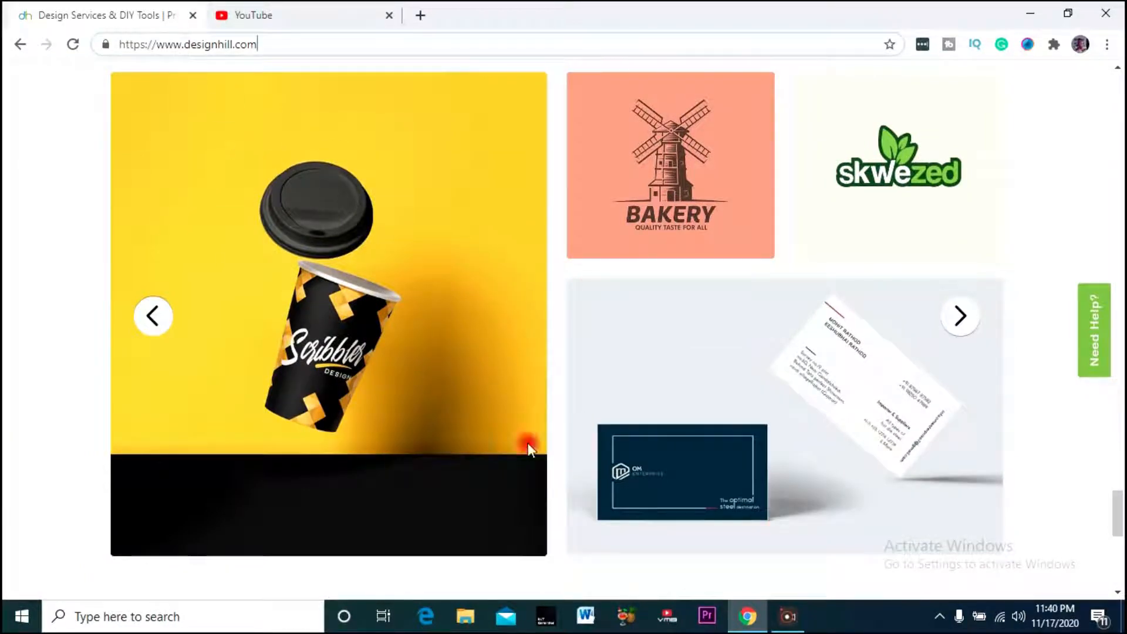
scroll(501, 359, "down", 10)
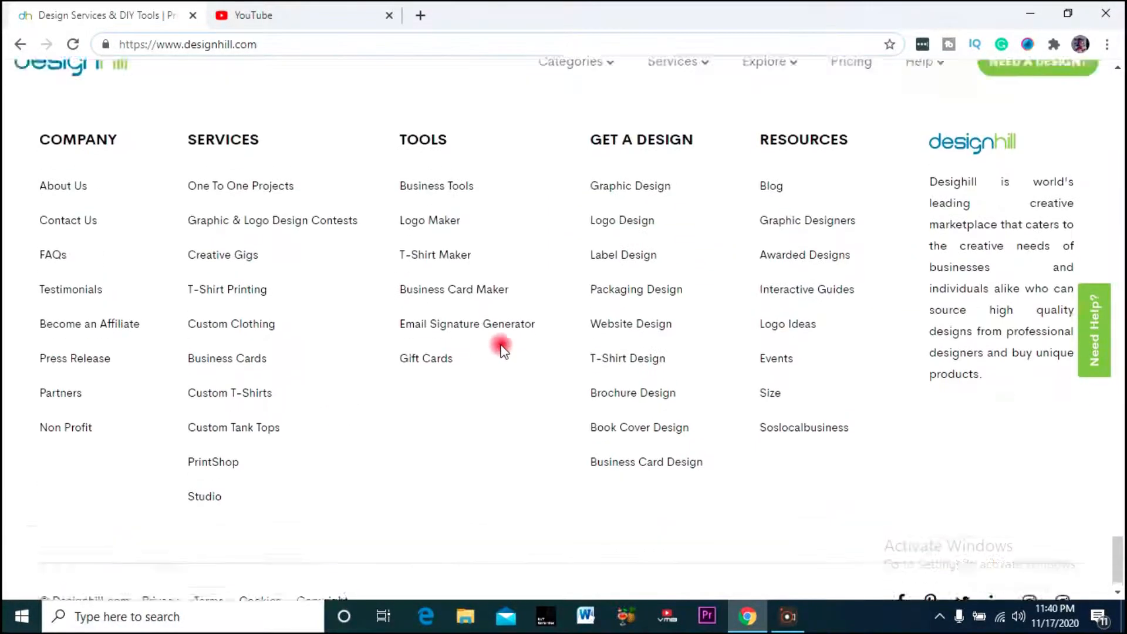
scroll(502, 347, "up", 2)
scroll(563, 276, "down", 2)
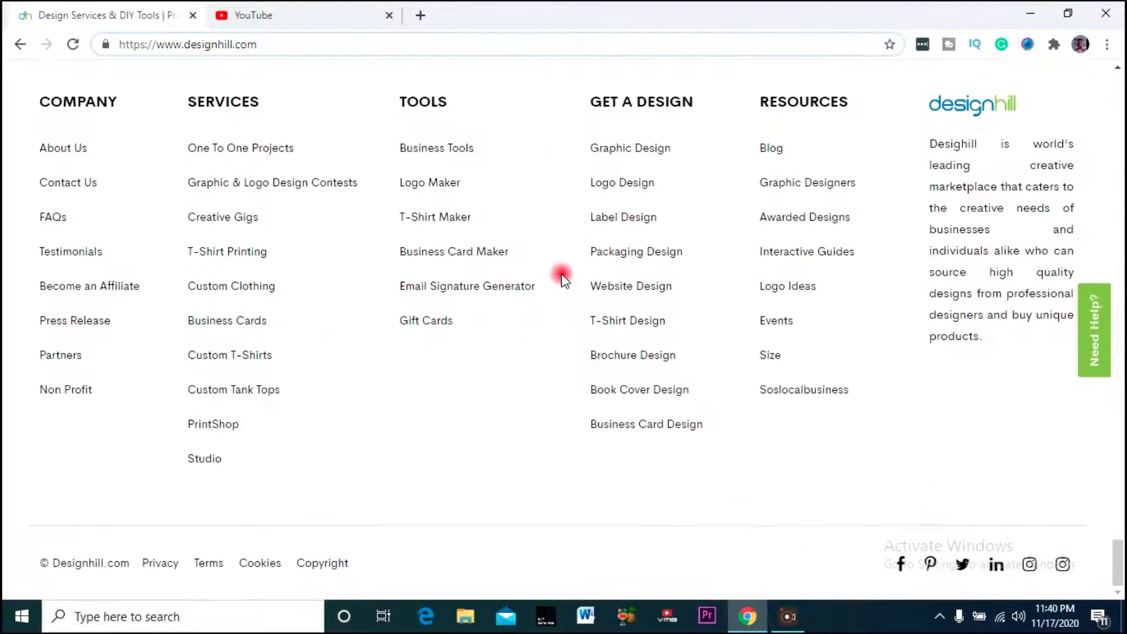
scroll(546, 282, "up", 2)
scroll(436, 265, "up", 4)
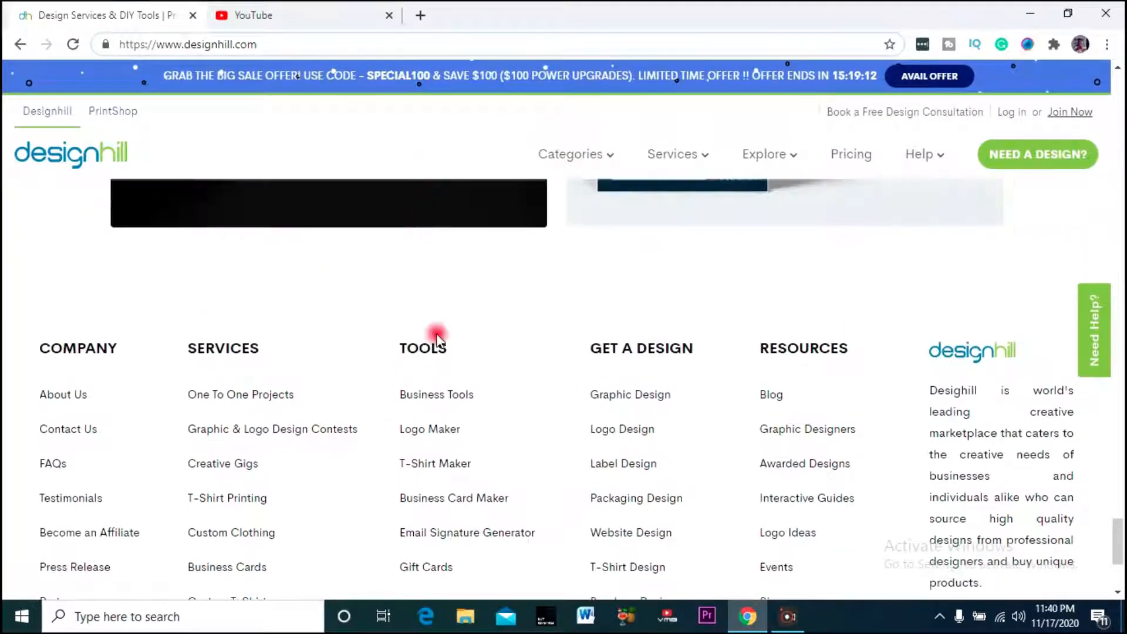
scroll(433, 330, "down", 2)
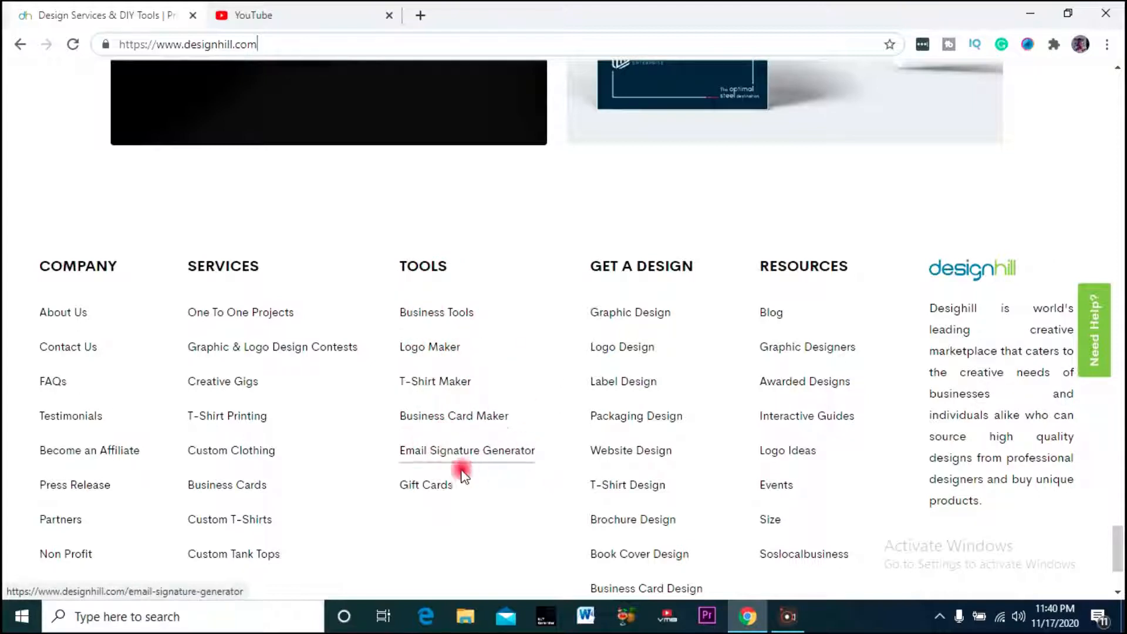
scroll(456, 466, "down", 3)
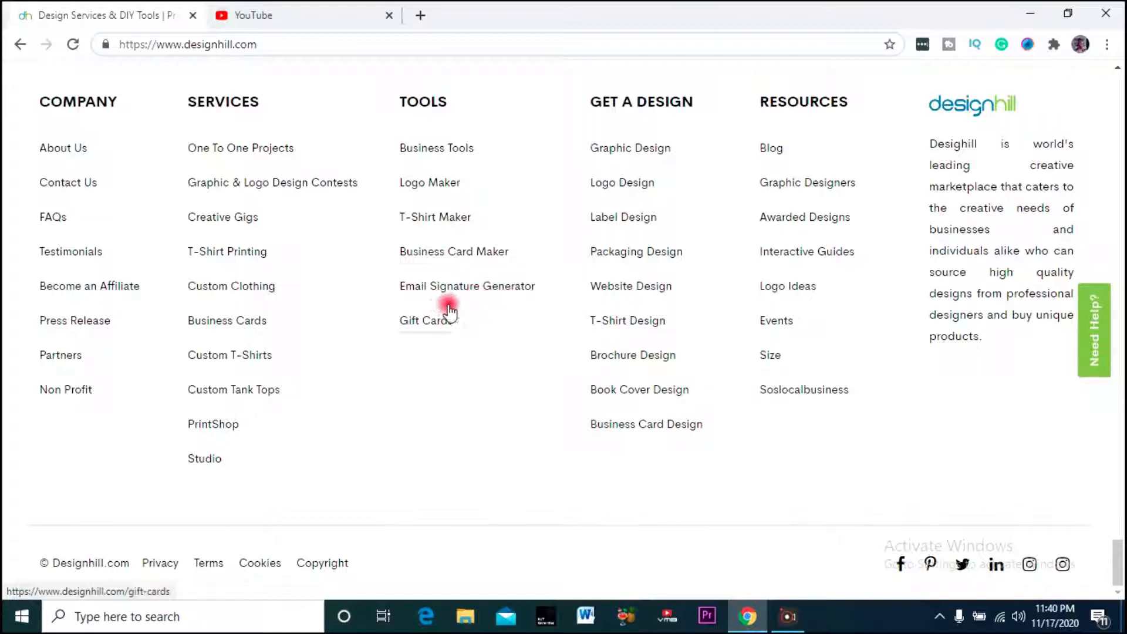
- Open Email Signature Generator from the footer Tools in a new tab and scan its landing page
left_click(476, 287)
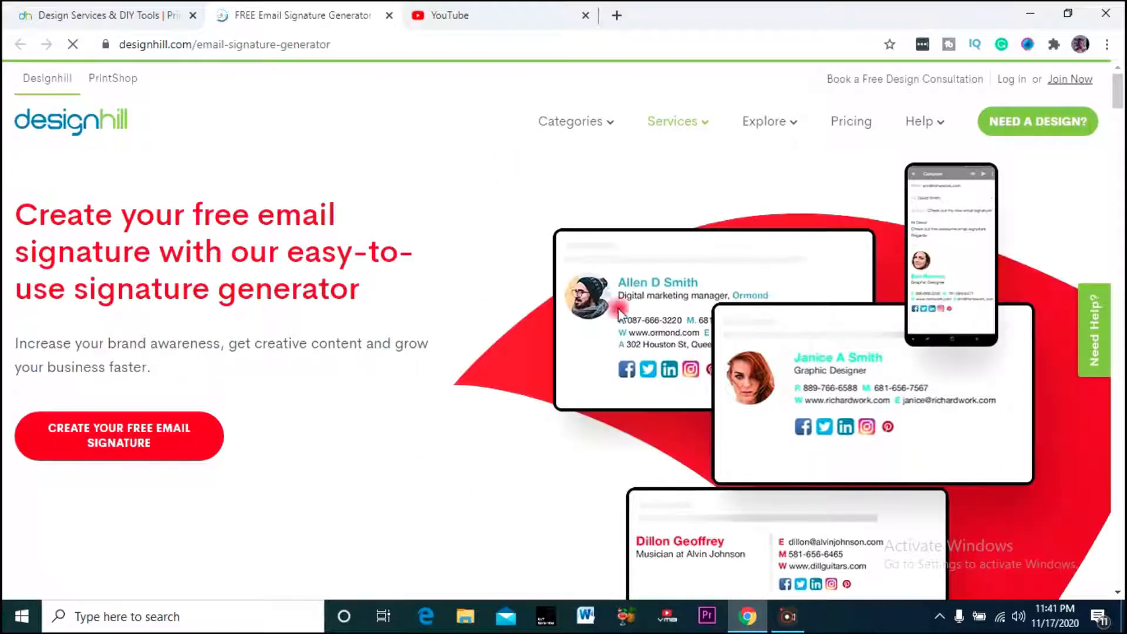
scroll(646, 306, "down", 3)
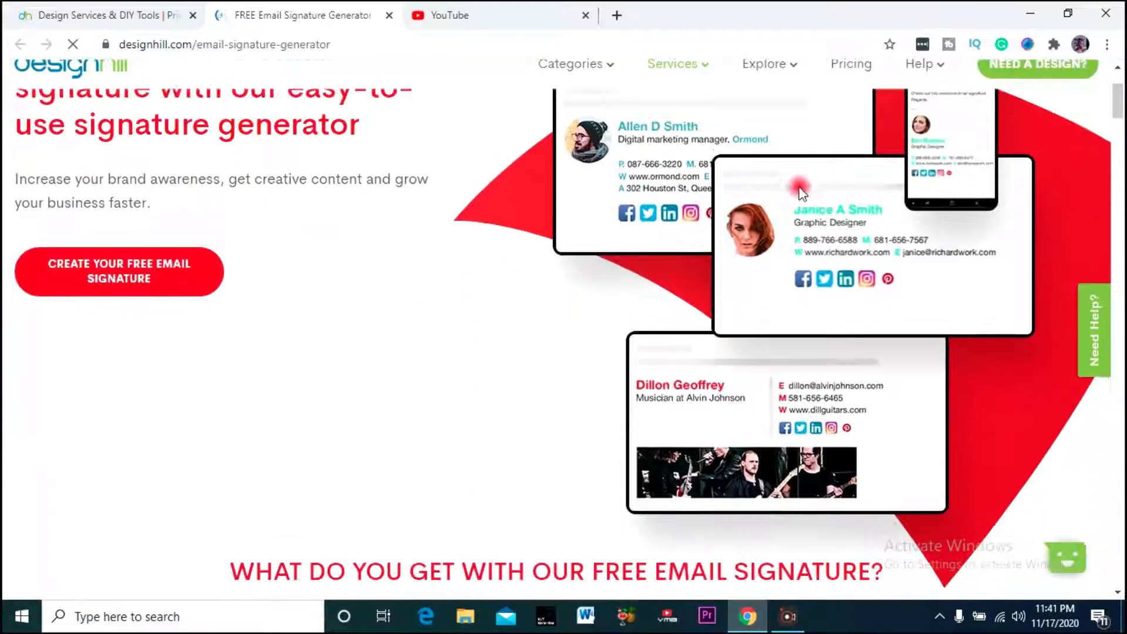
scroll(849, 328, "up", 1)
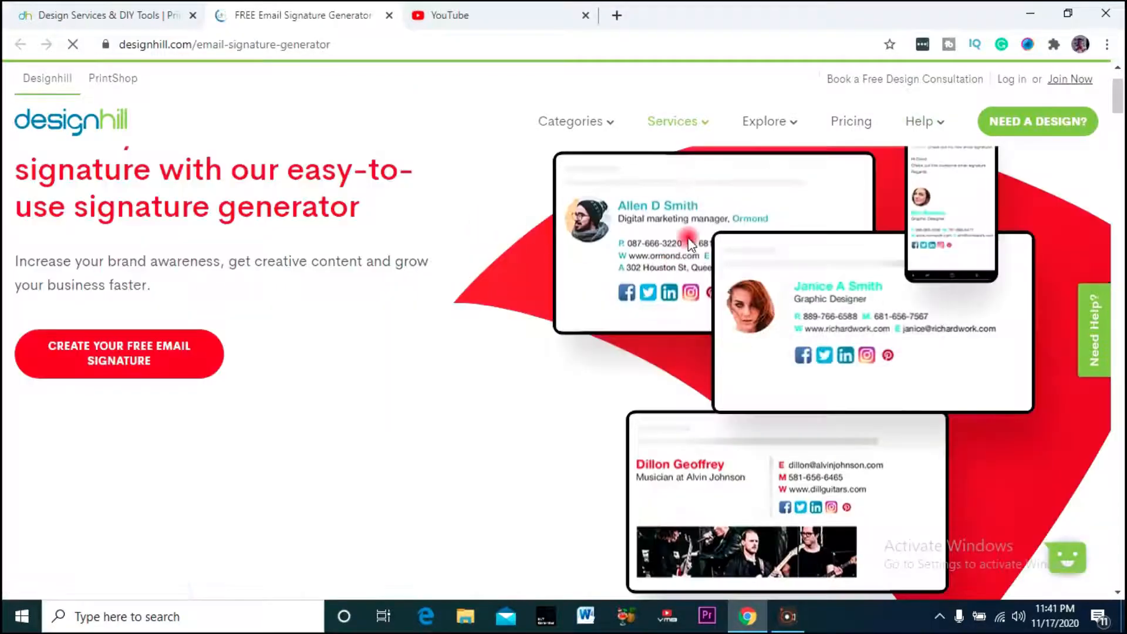
scroll(762, 285, "down", 1)
scroll(762, 285, "down", 4)
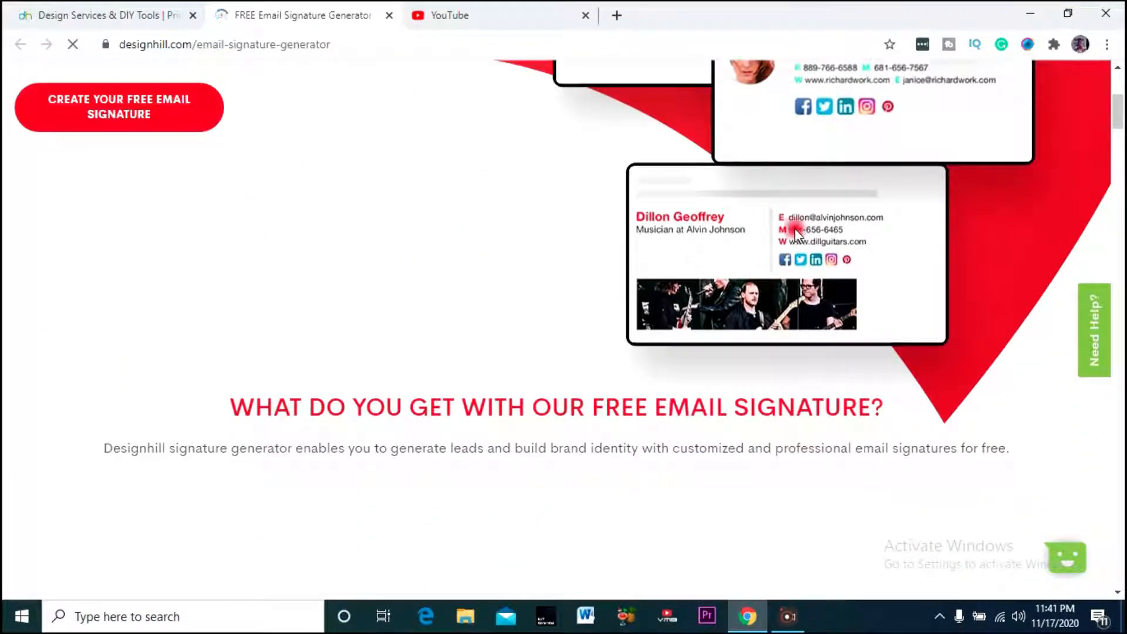
scroll(781, 247, "down", 10)
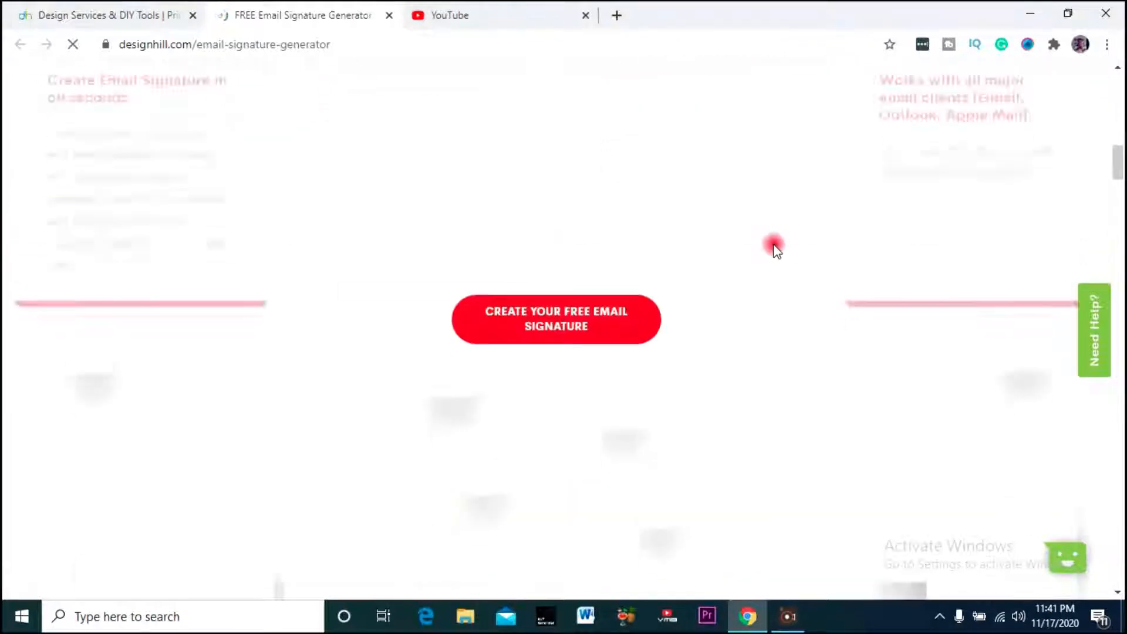
scroll(770, 235, "up", 6)
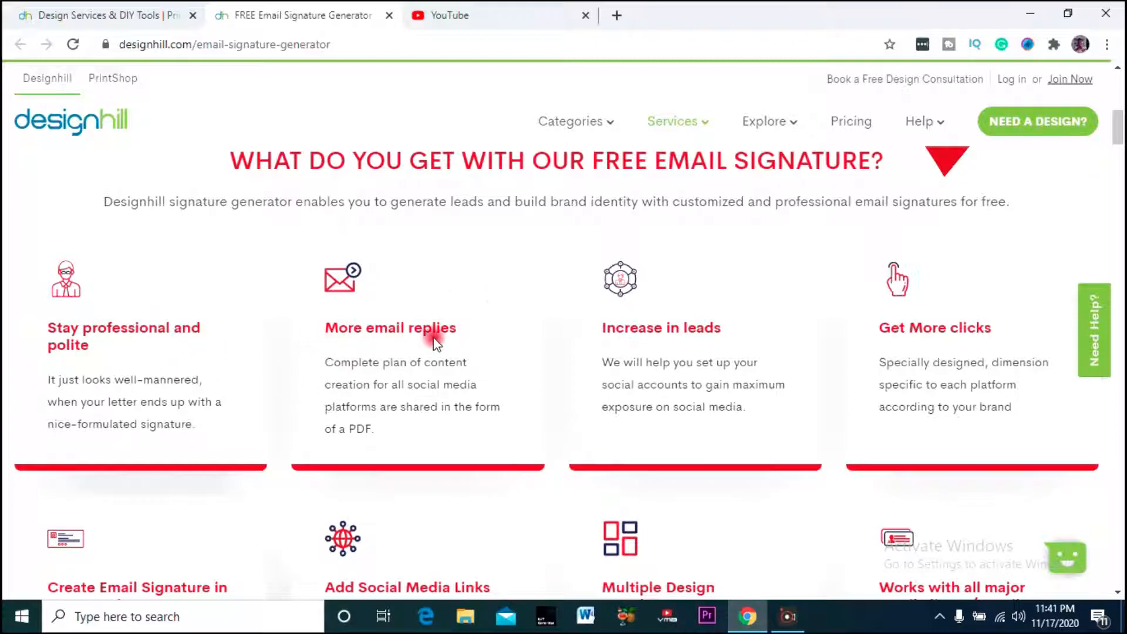
scroll(961, 351, "down", 3)
scroll(920, 387, "down", 4)
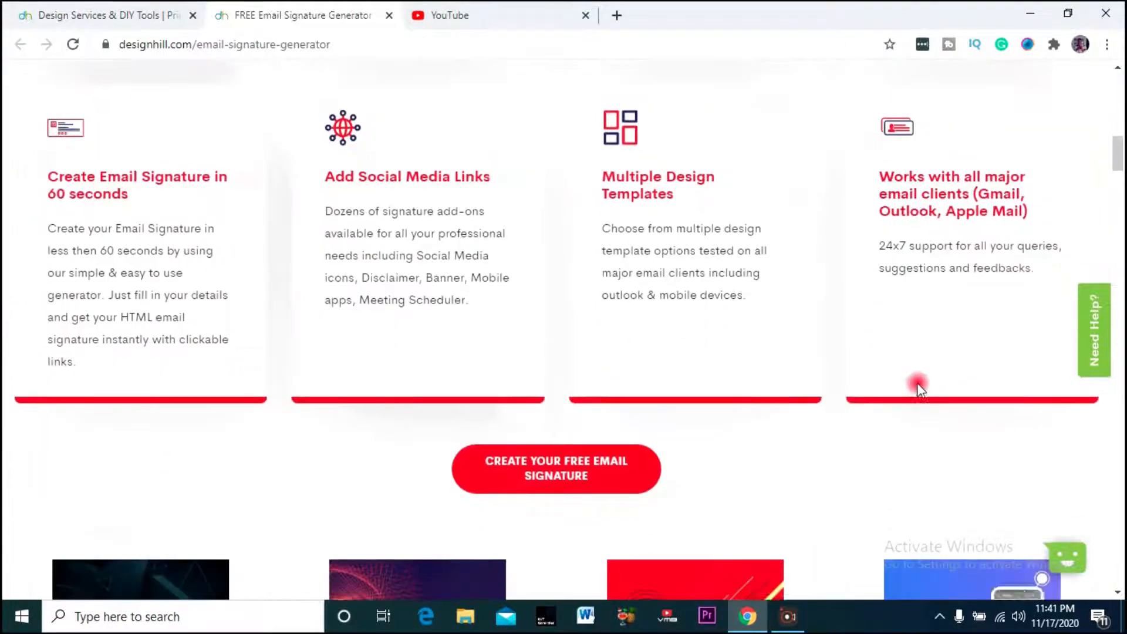
scroll(919, 385, "down", 7)
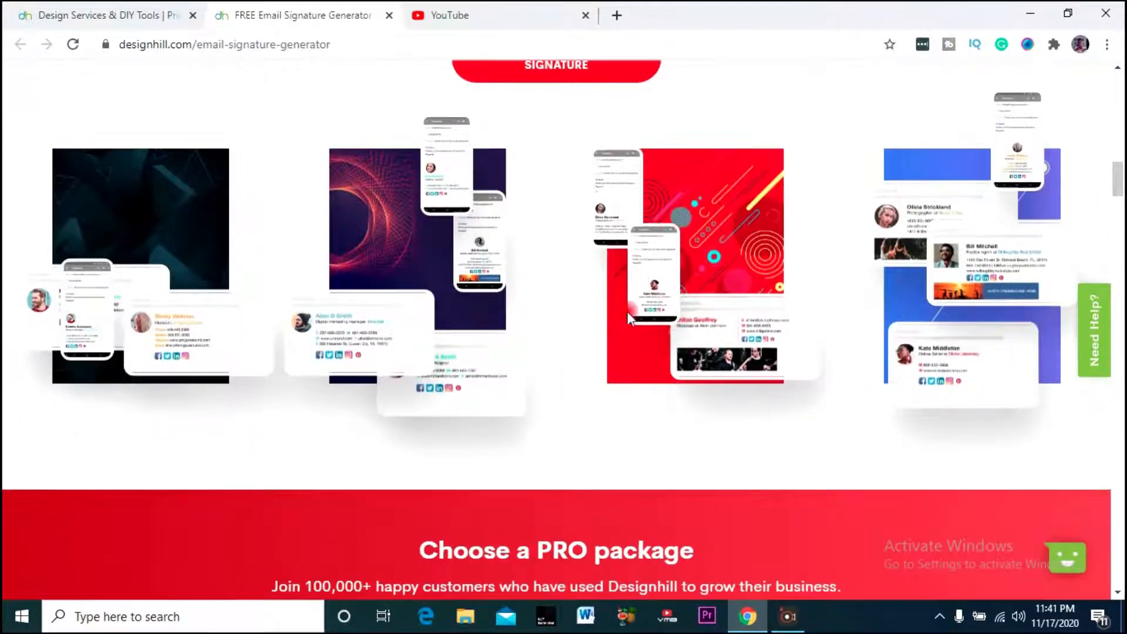
scroll(800, 305, "down", 6)
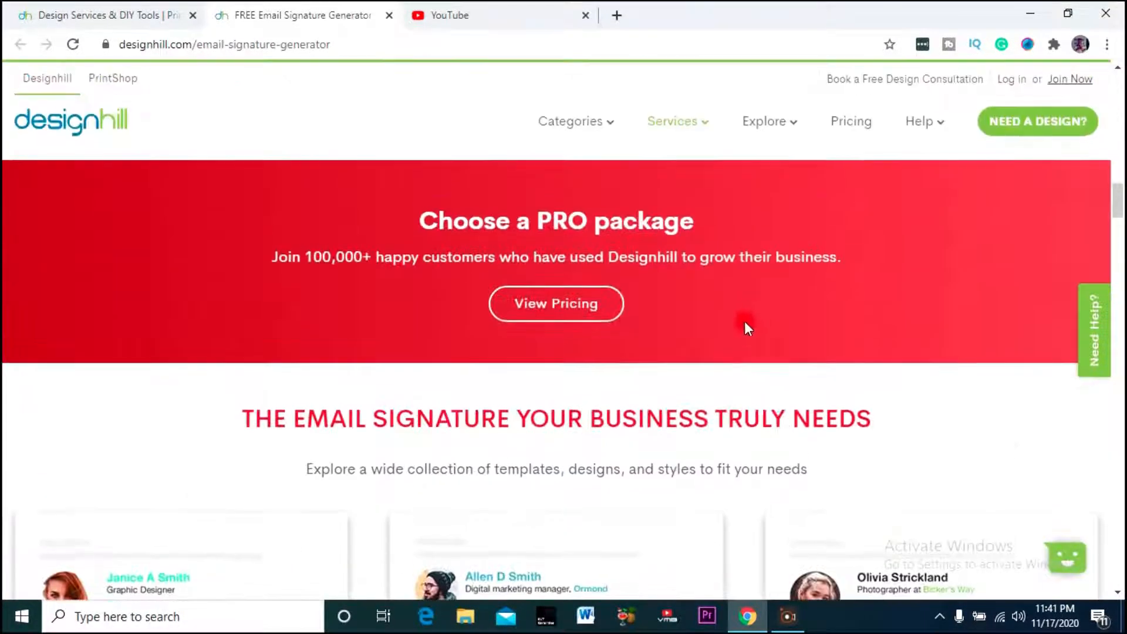
- Dismiss a stray context menu and return to the top of the landing page
right_click(559, 321)
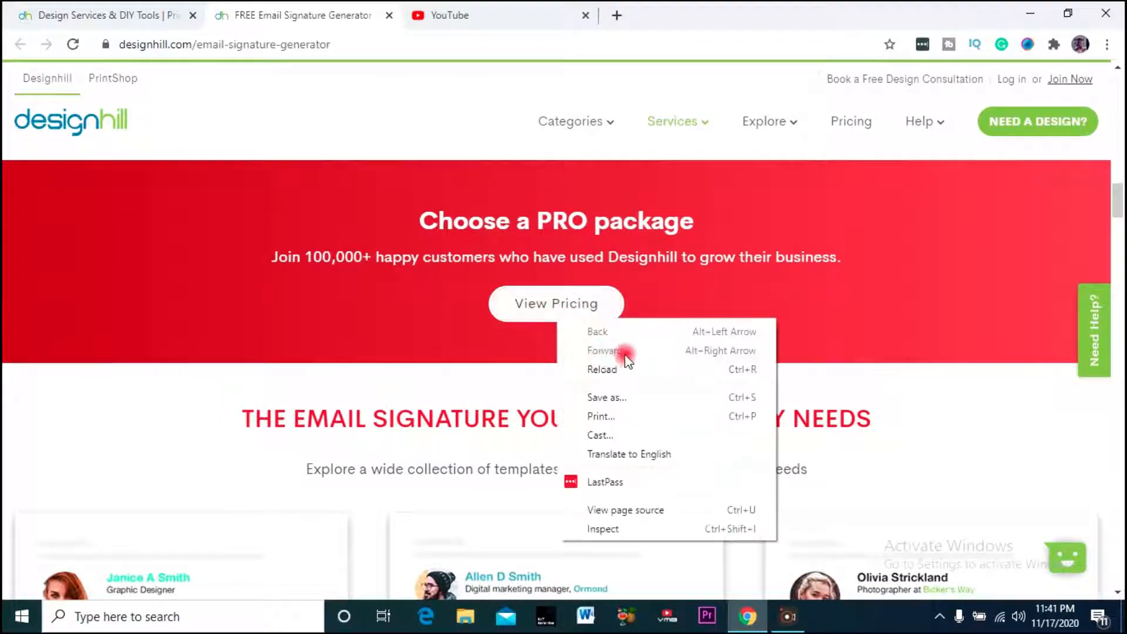
left_click(519, 259)
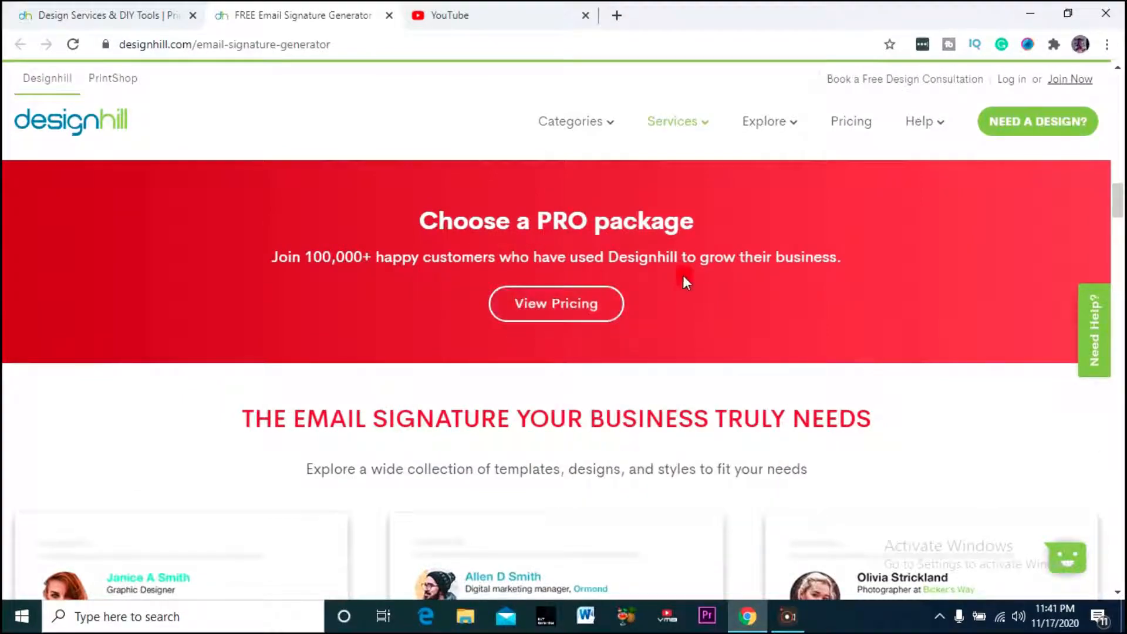
scroll(684, 279, "down", 20)
scroll(651, 288, "up", 6)
scroll(649, 284, "up", 10)
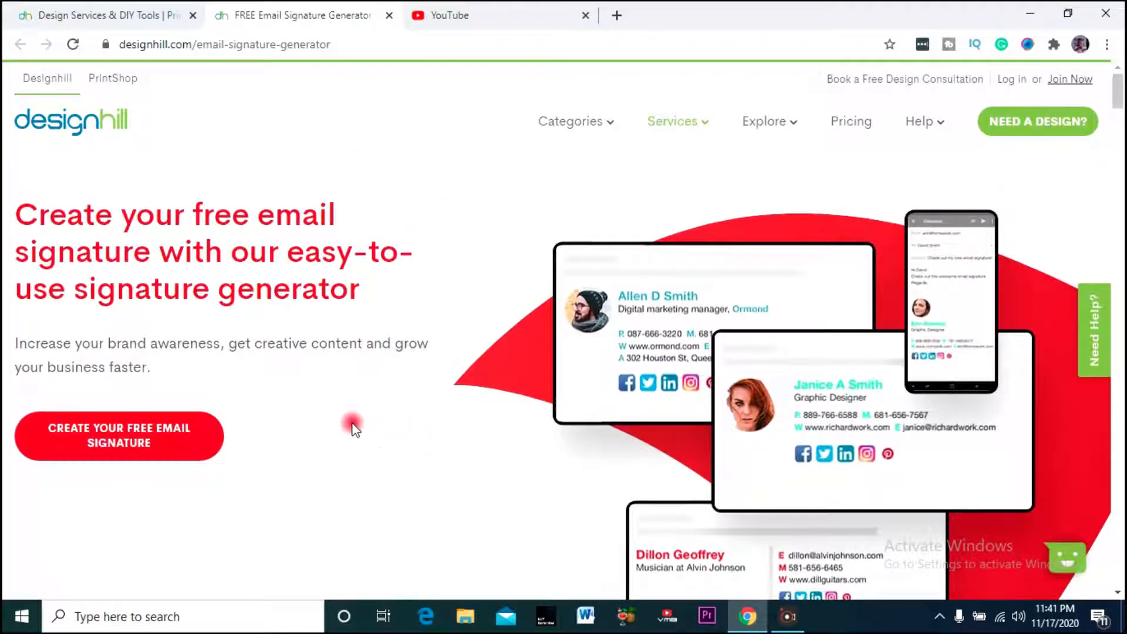
left_click(125, 445)
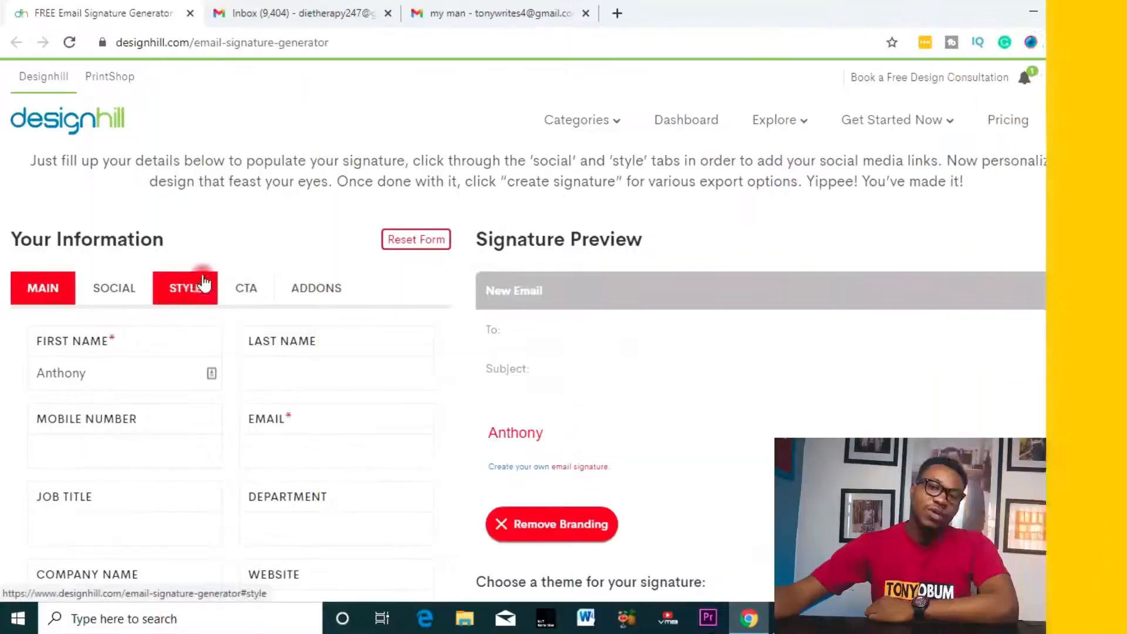
scroll(252, 196, "up", 3)
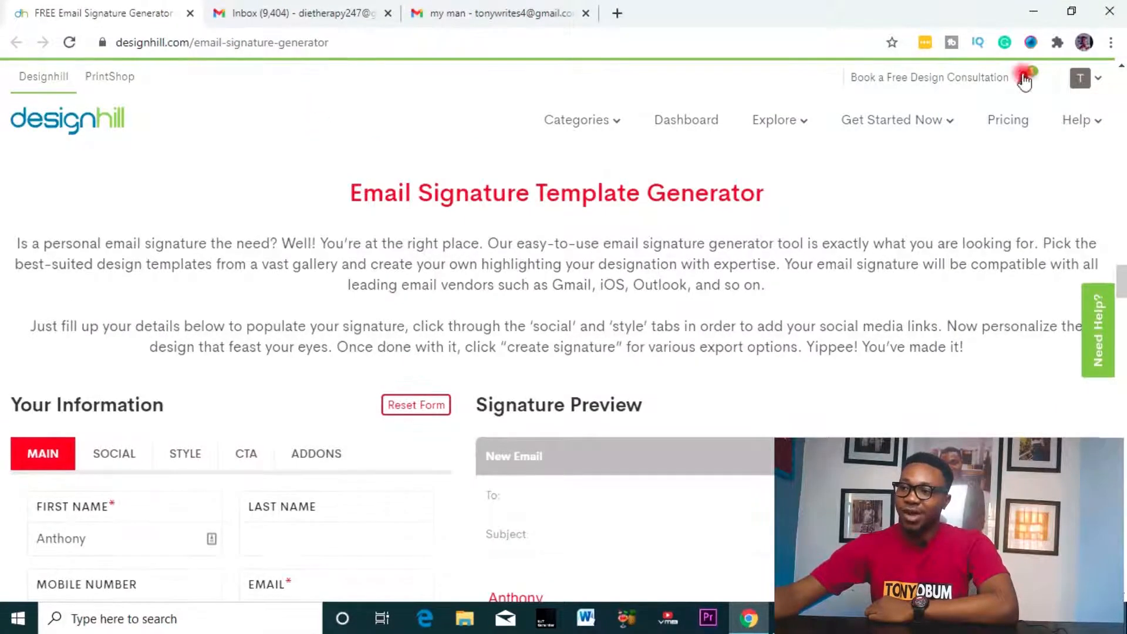
left_click(1081, 78)
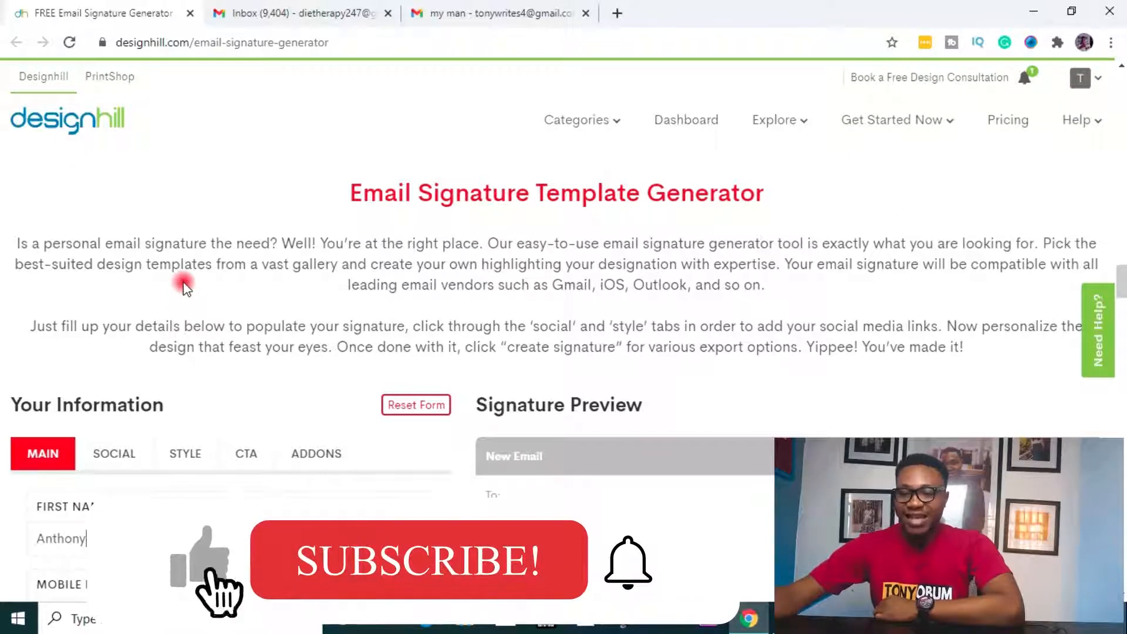
scroll(184, 287, "down", 4)
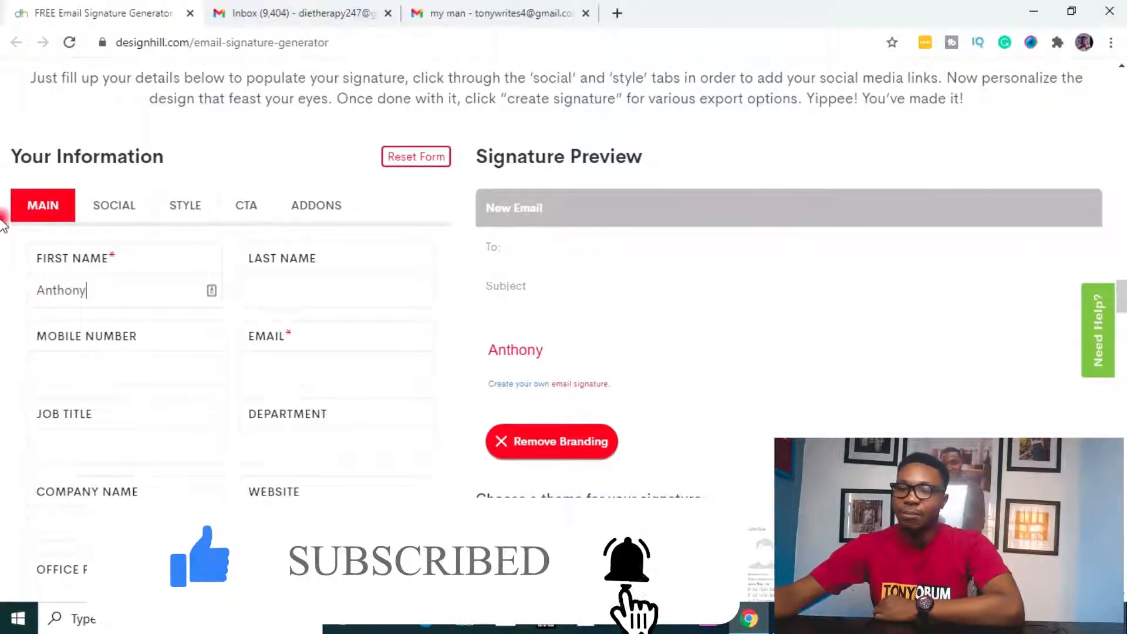
scroll(617, 352, "down", 4)
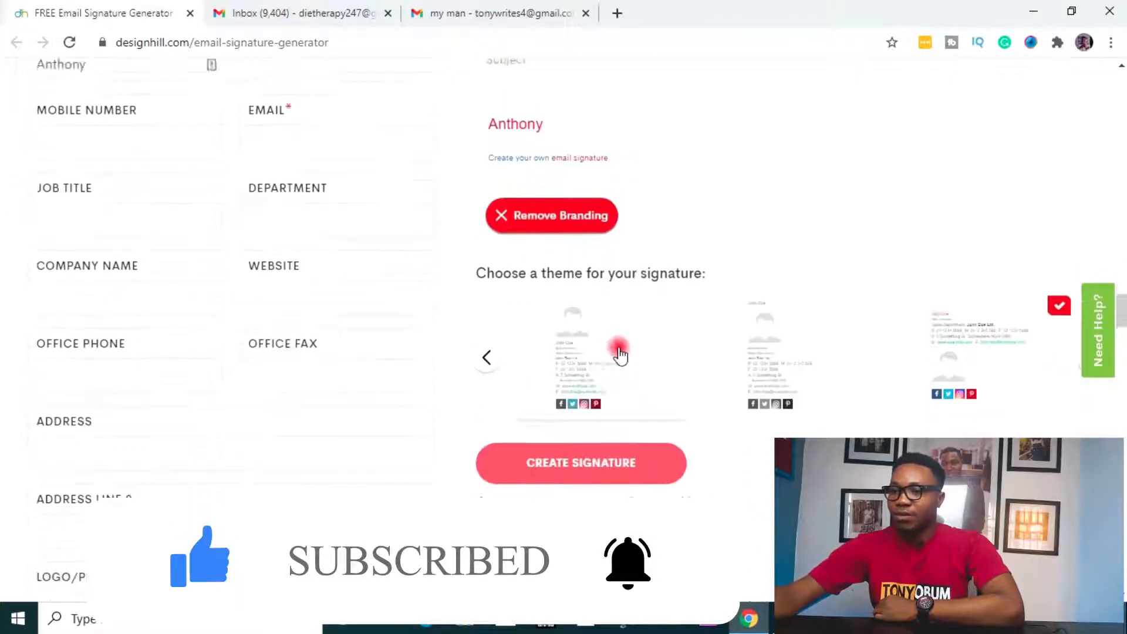
scroll(620, 355, "up", 20)
scroll(617, 354, "up", 10)
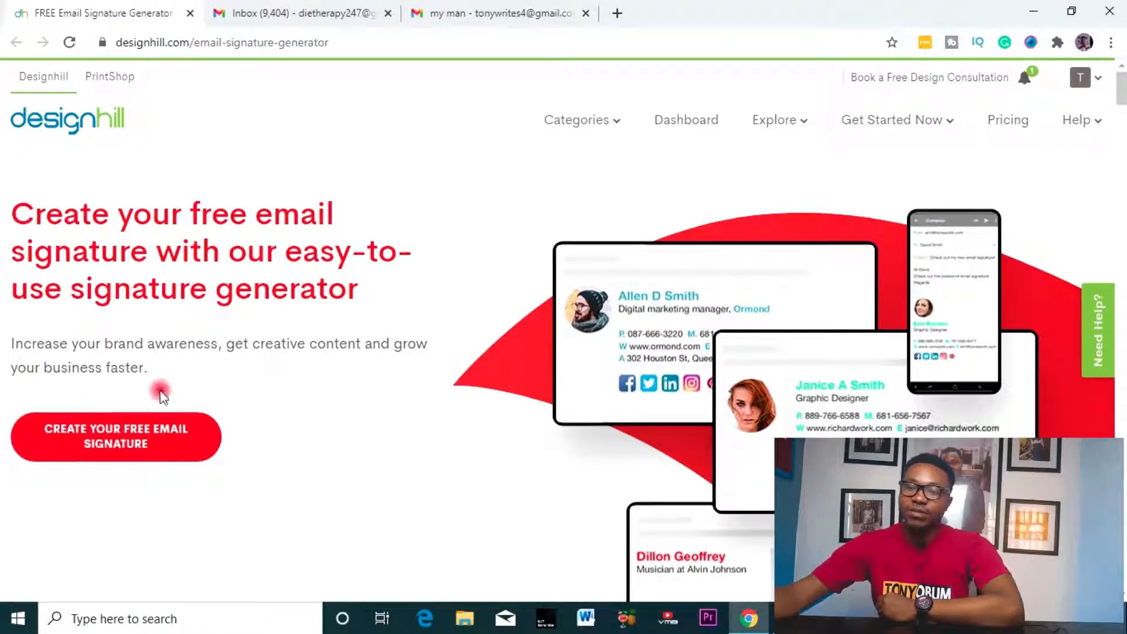
- Jump down to the signature generator form
left_click(151, 447)
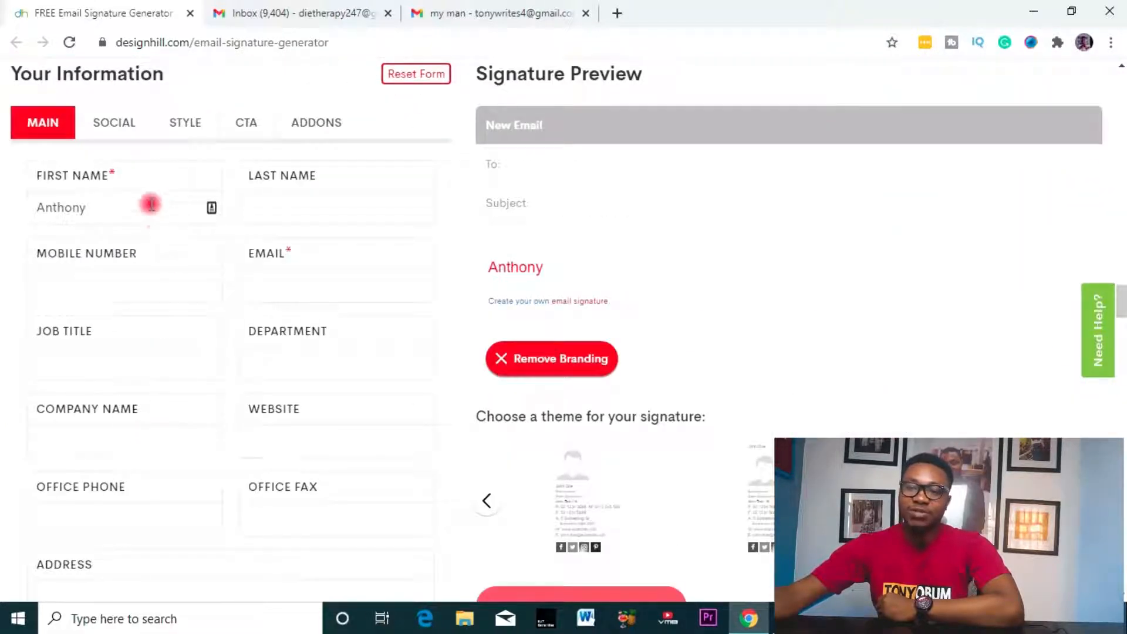
scroll(880, 455, "down", 3)
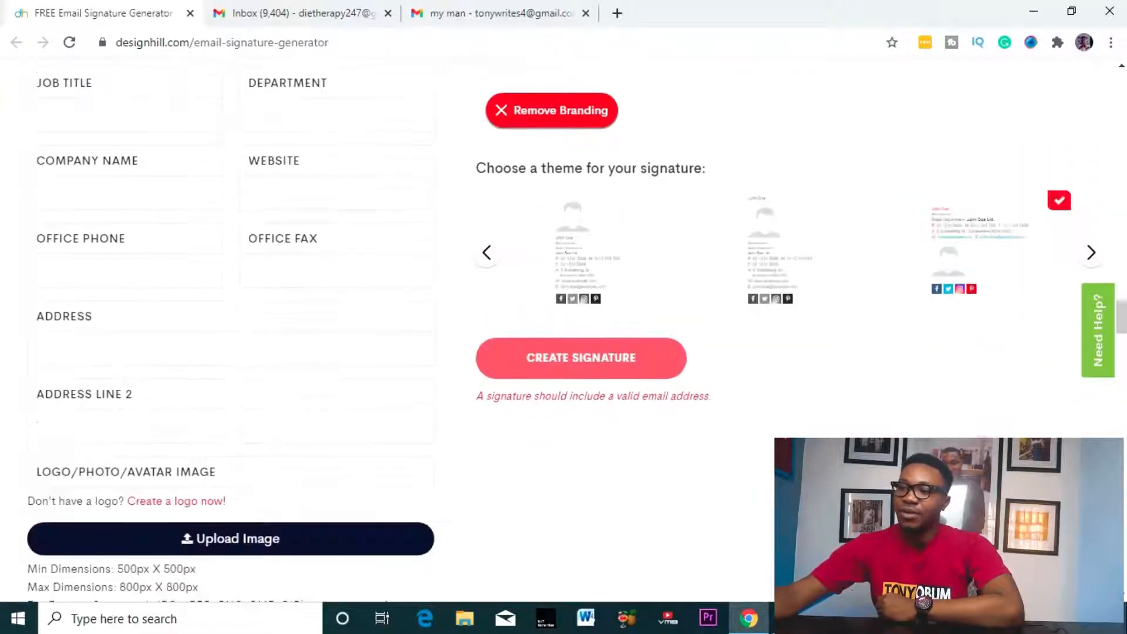
scroll(749, 441, "up", 2)
- Browse the theme carousel and select the third theme with the wide coloured text layout
left_click(489, 419)
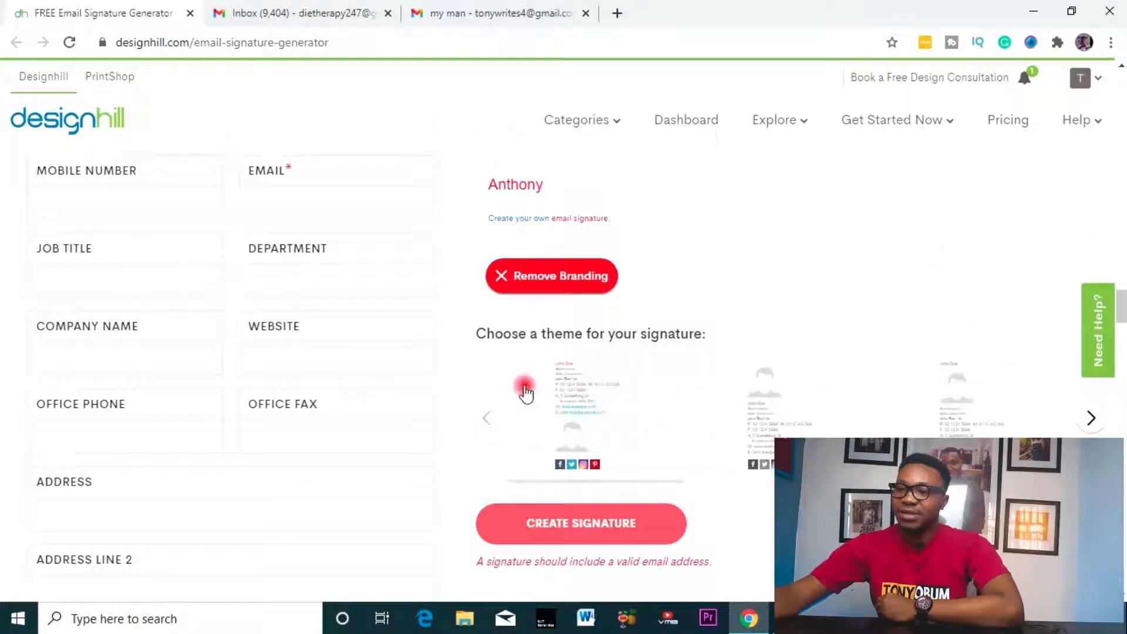
left_click(593, 415)
left_click(764, 395)
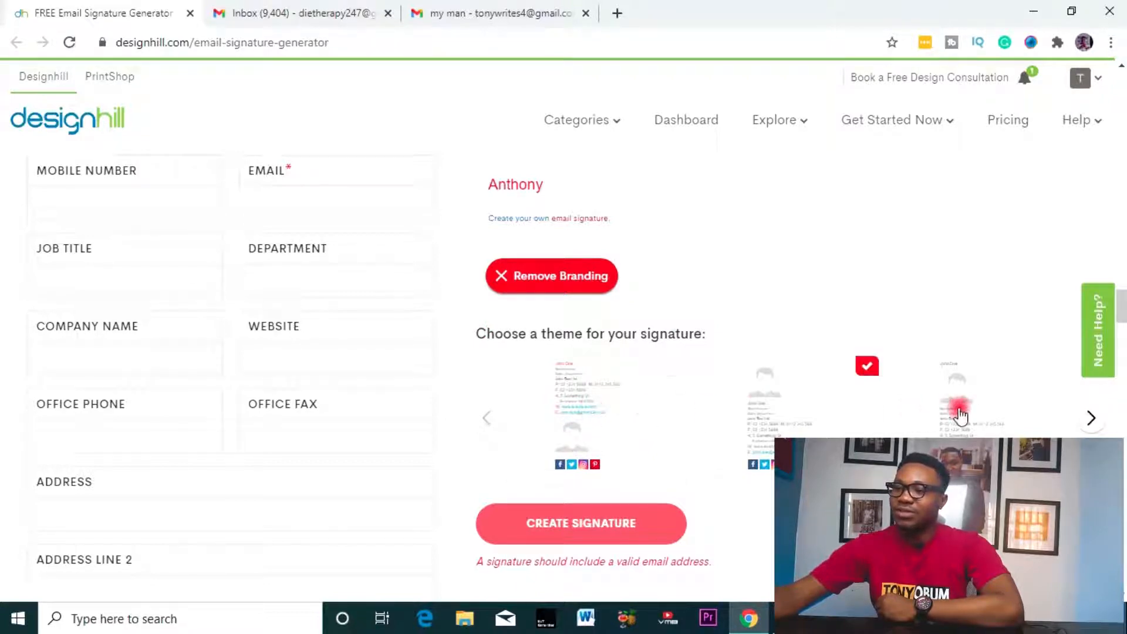
left_click(1057, 391)
left_click(1091, 418)
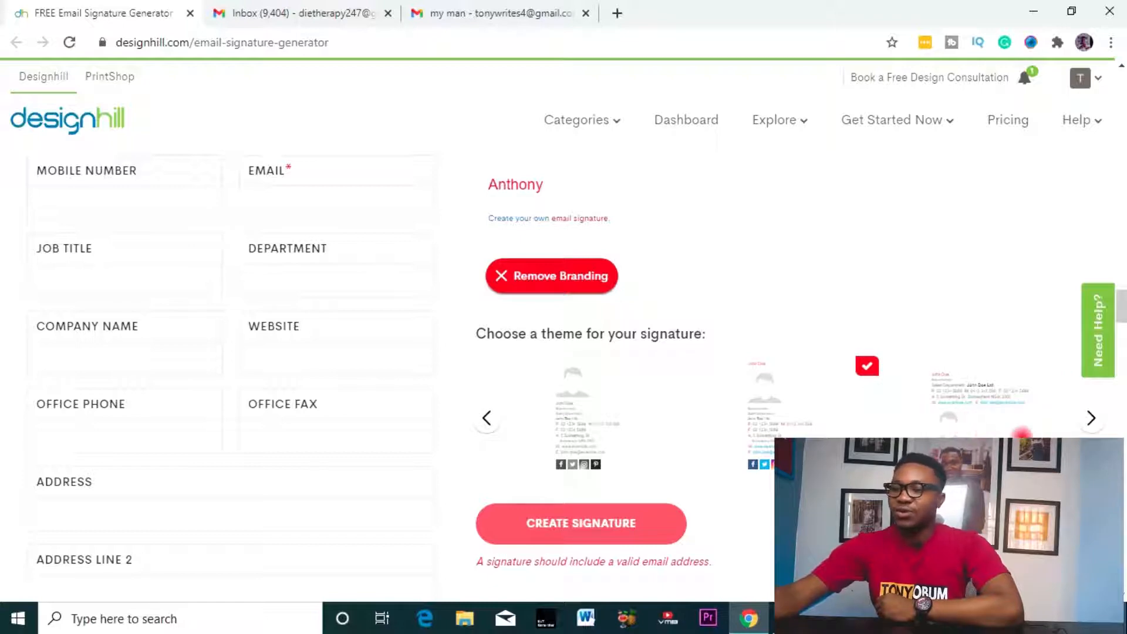
left_click(995, 403)
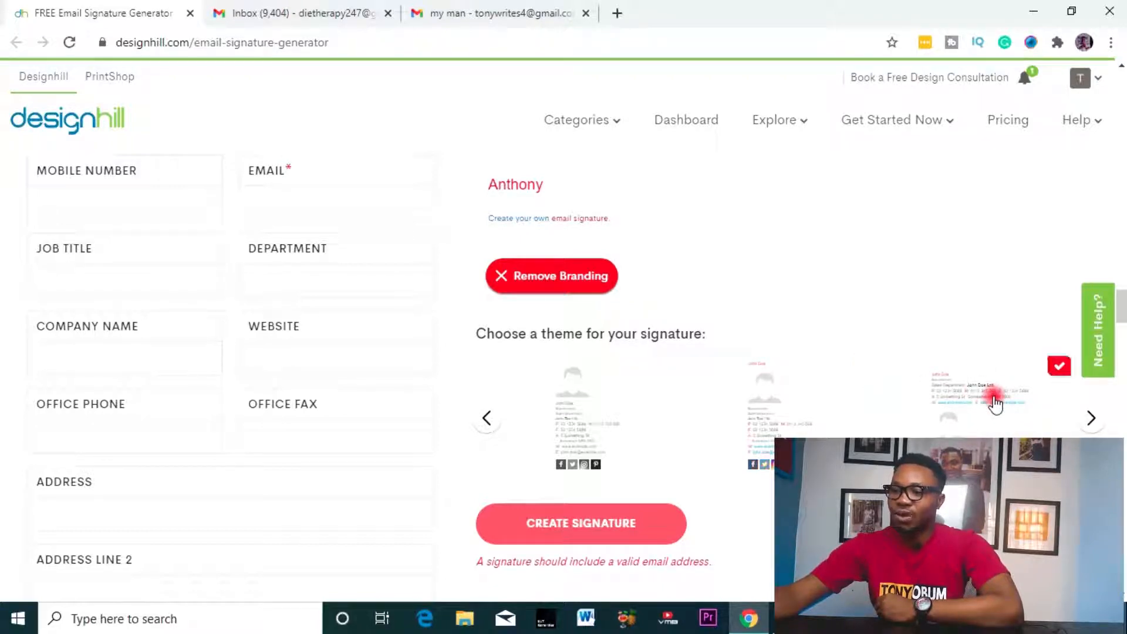
scroll(86, 262, "up", 5)
scroll(85, 261, "down", 4)
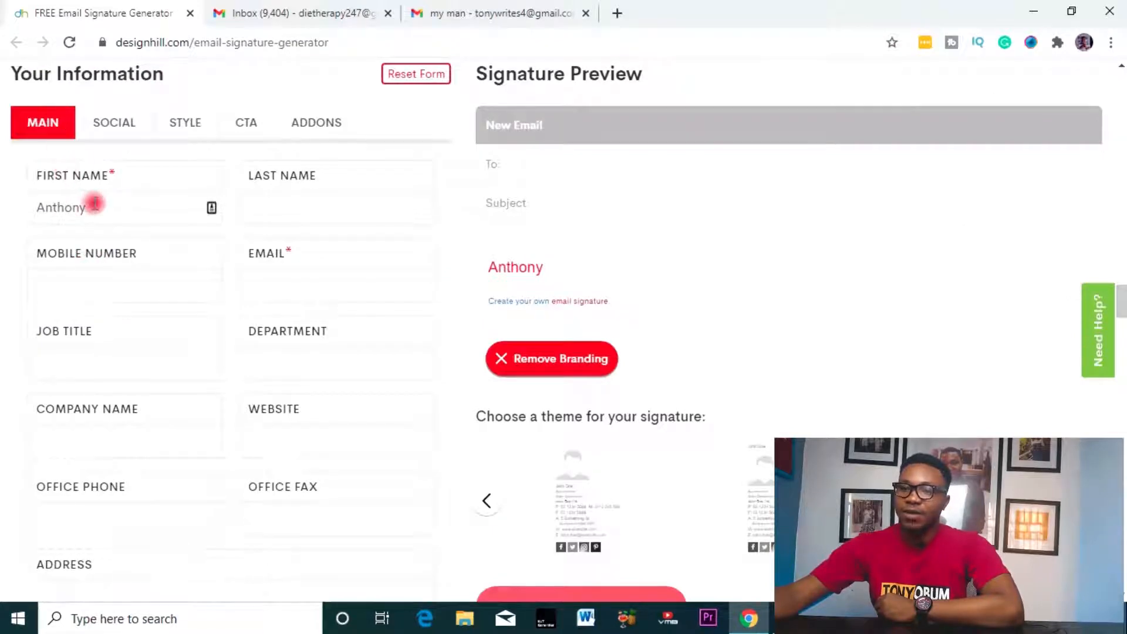
- Enter the last name and the mobile number
left_click(329, 205)
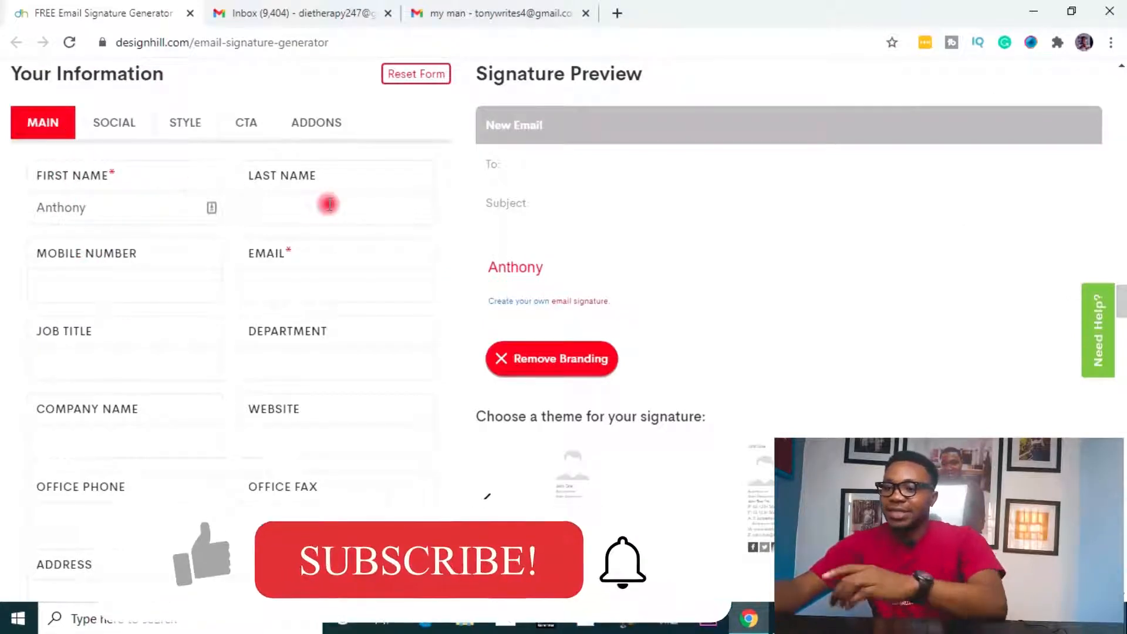
type("Obum")
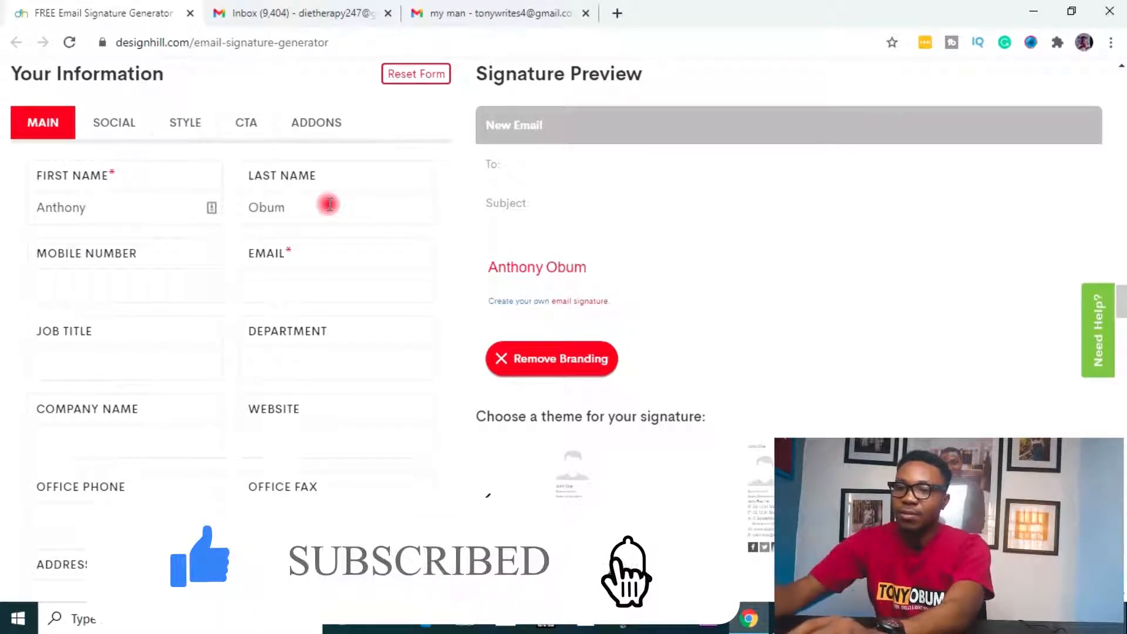
left_click(94, 278)
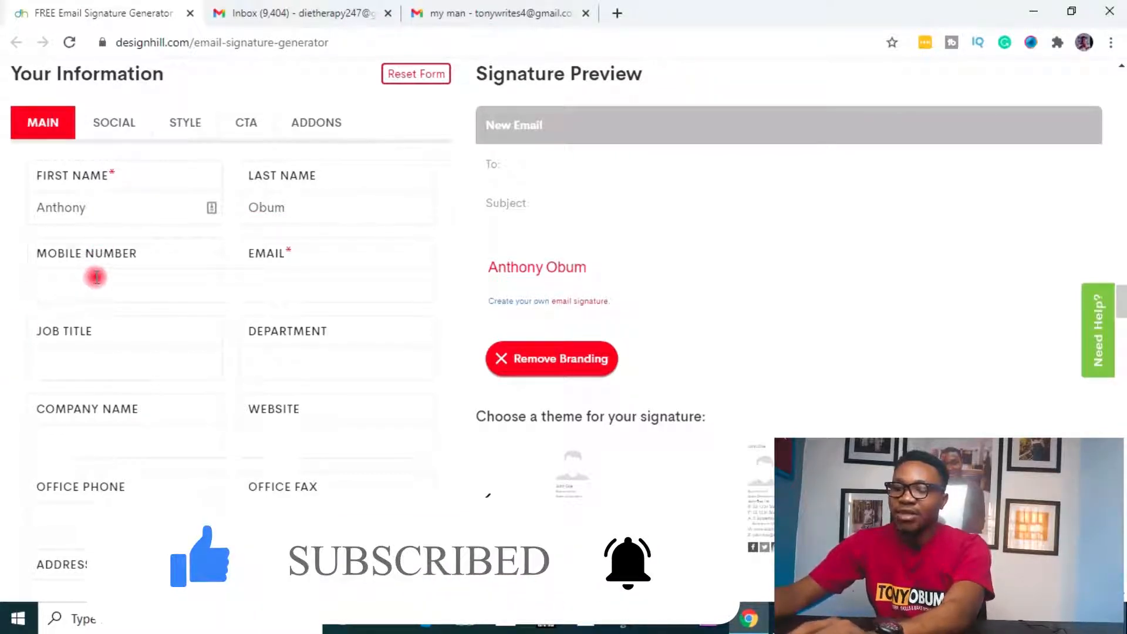
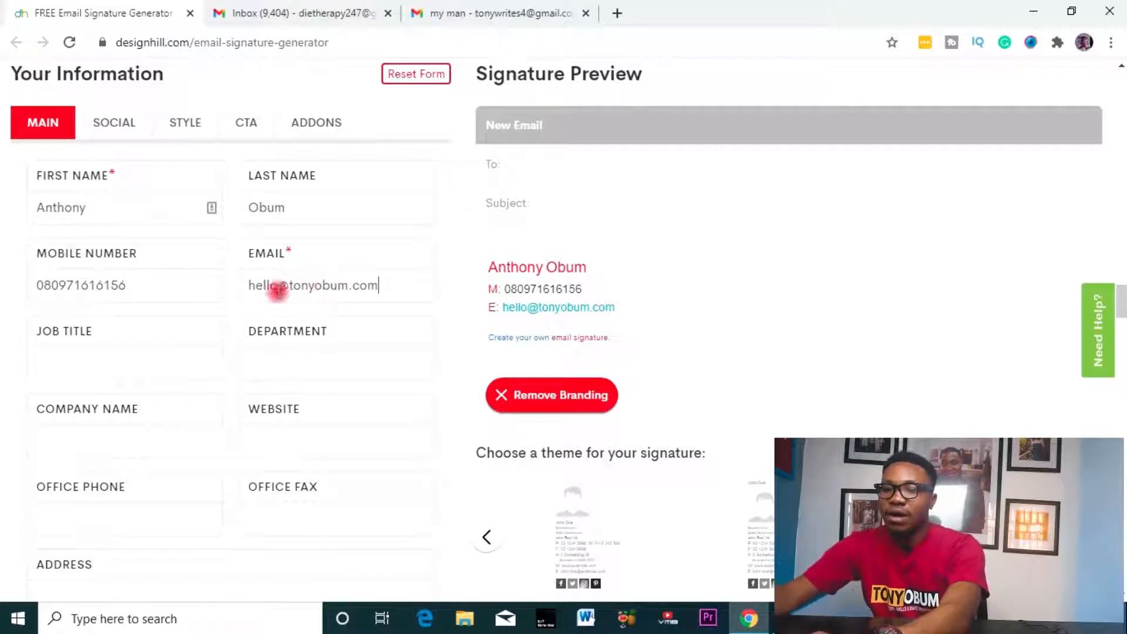
- Fill in the e-mail address and the job title, correcting a mistyped letter
left_click(154, 350)
type("v")
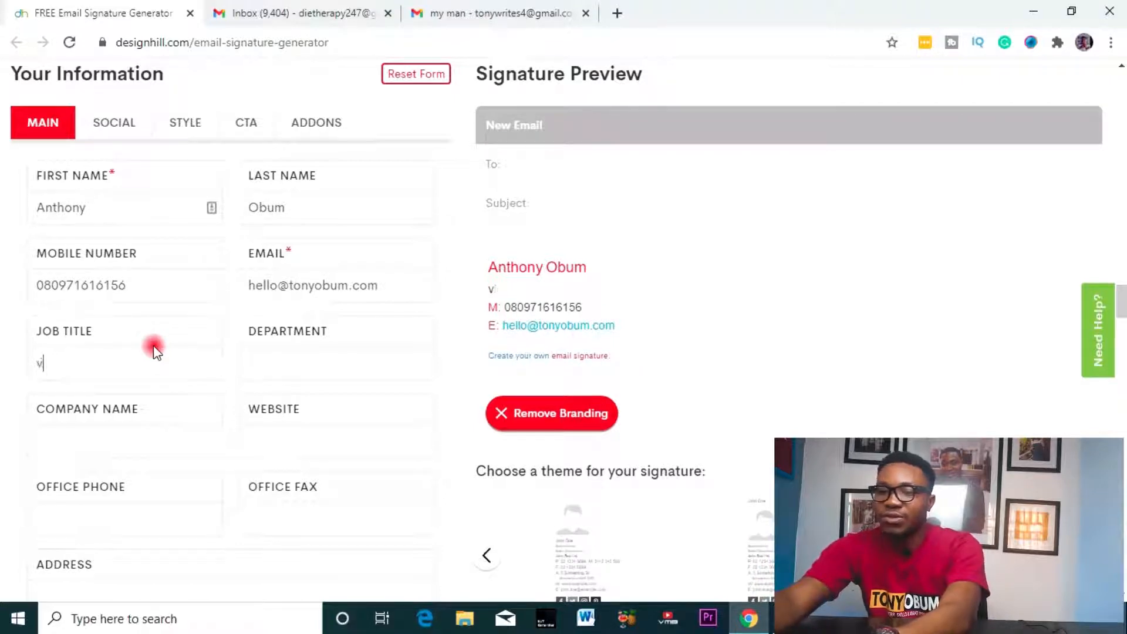
key("BackSpace")
type("Ce")
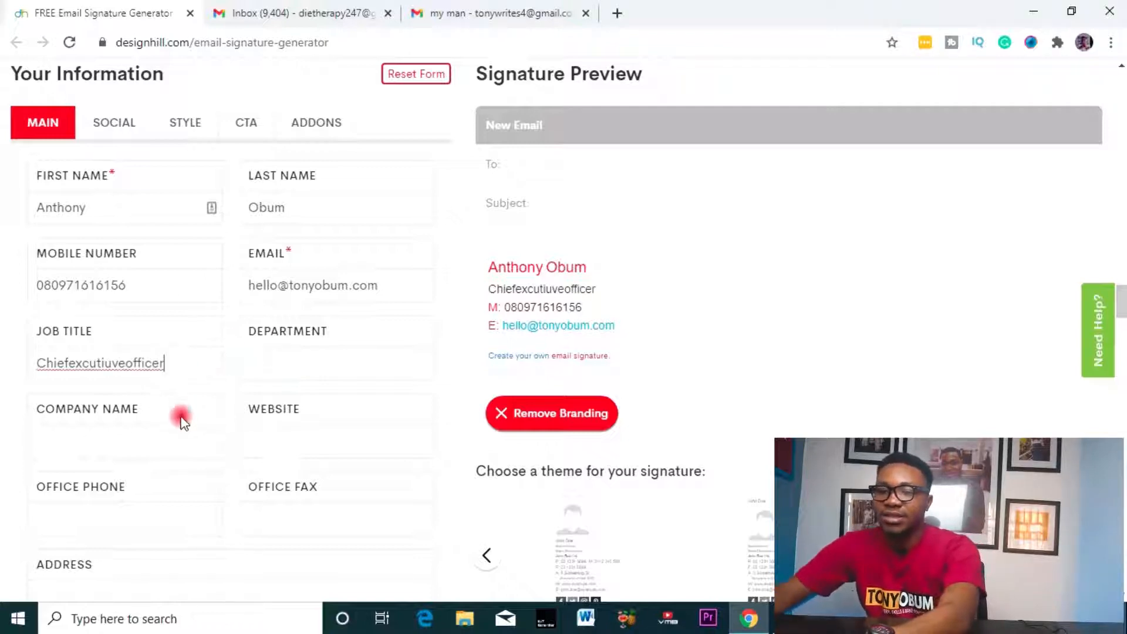
- Type the address and scroll down to the Upload Image section
scroll(223, 424, "down", 1)
scroll(223, 420, "down", 2)
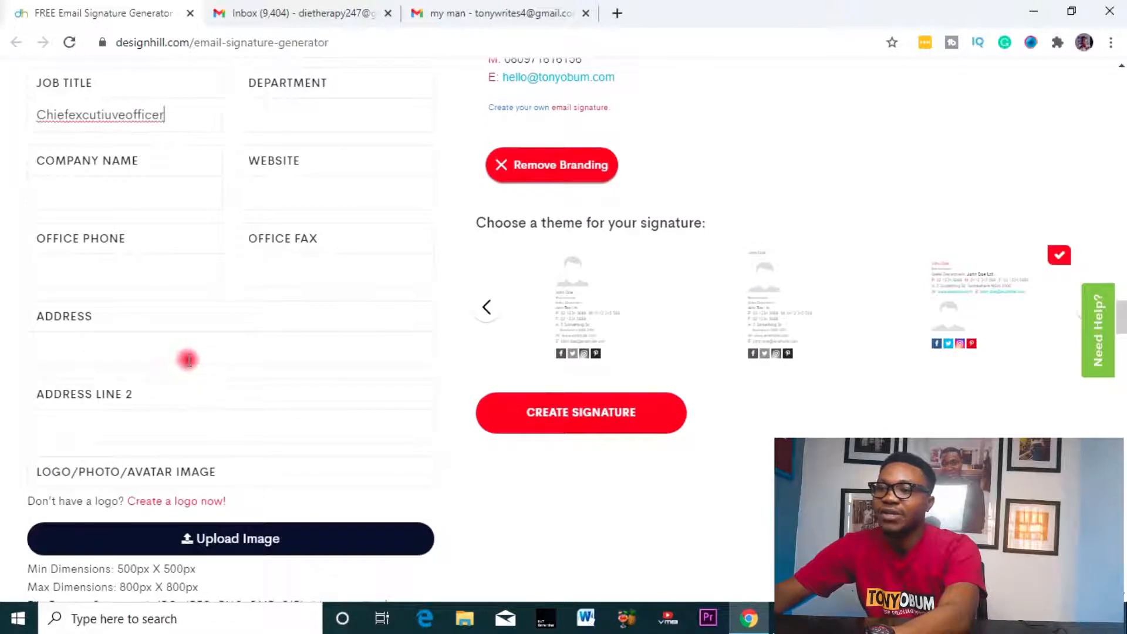
scroll(192, 361, "up", 1)
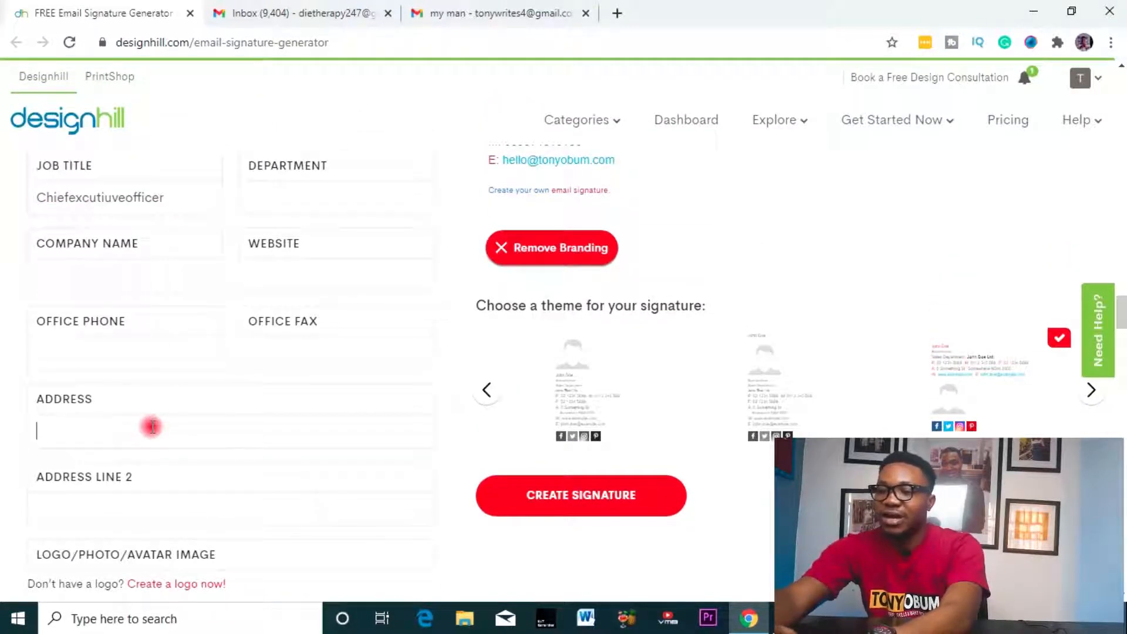
type("victoriasecr")
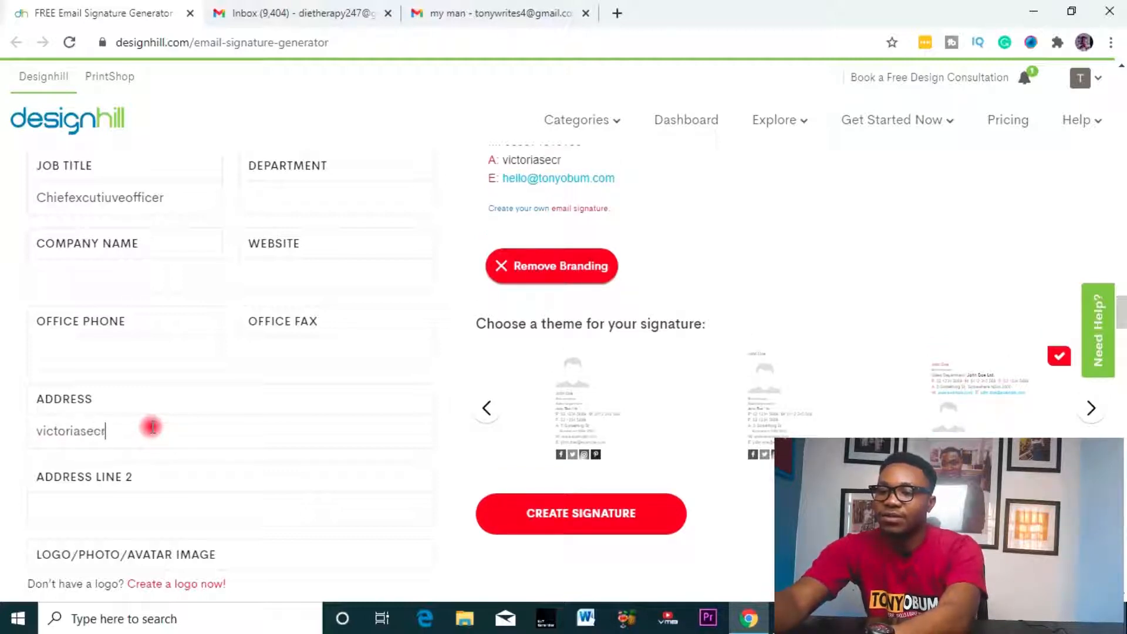
type("s")
scroll(213, 405, "up", 3)
scroll(212, 406, "down", 7)
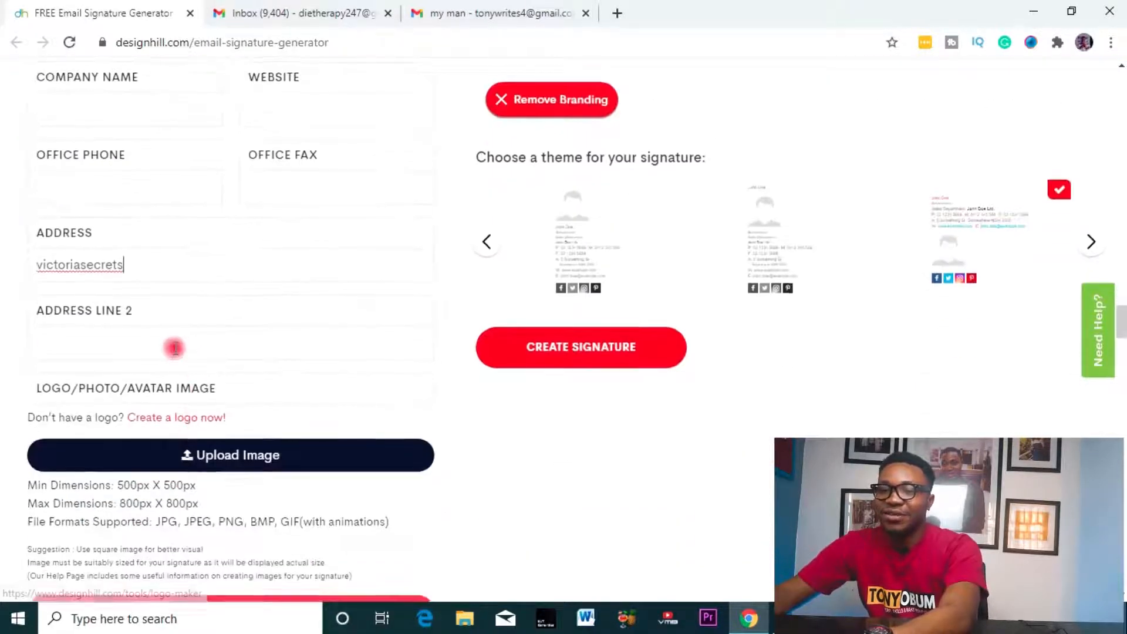
scroll(126, 184, "up", 6)
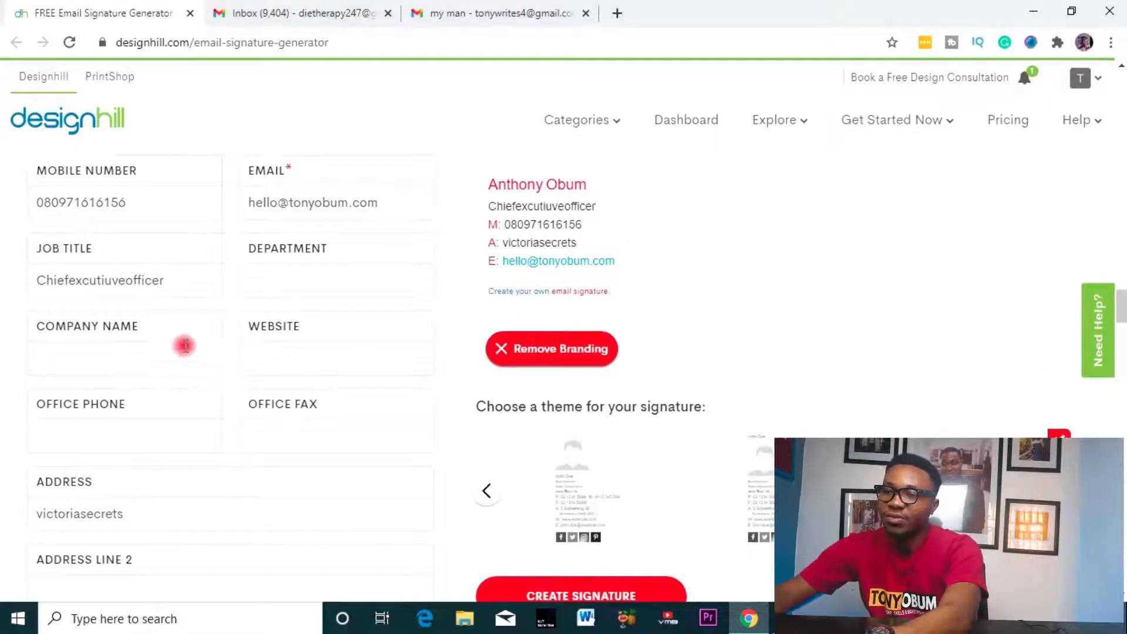
scroll(197, 347, "down", 7)
scroll(108, 317, "up", 2)
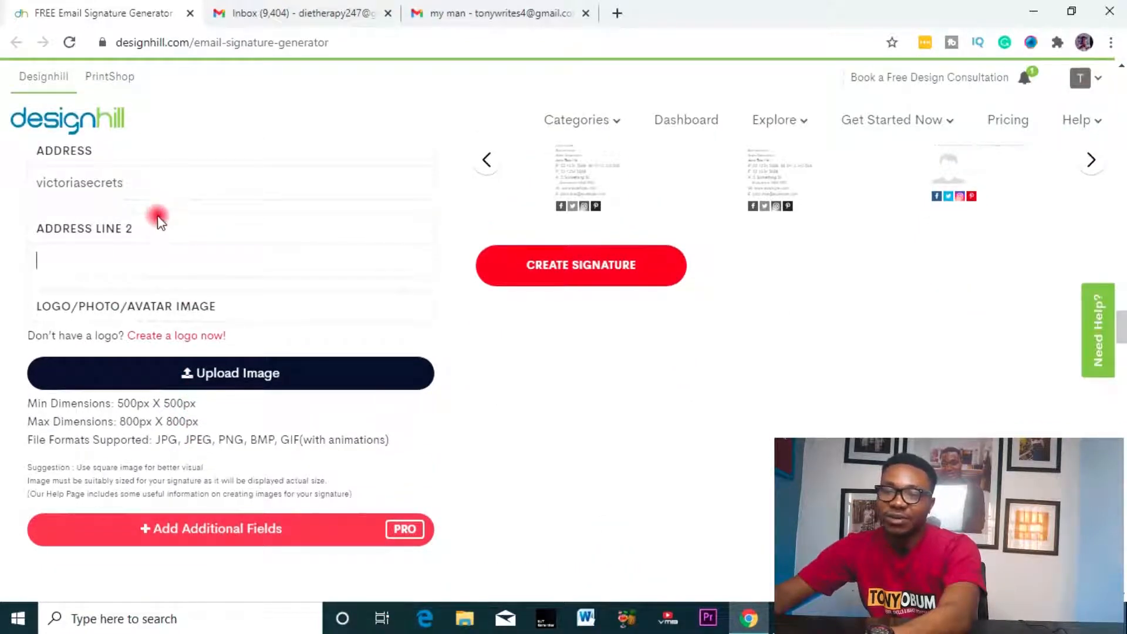
scroll(157, 231, "down", 1)
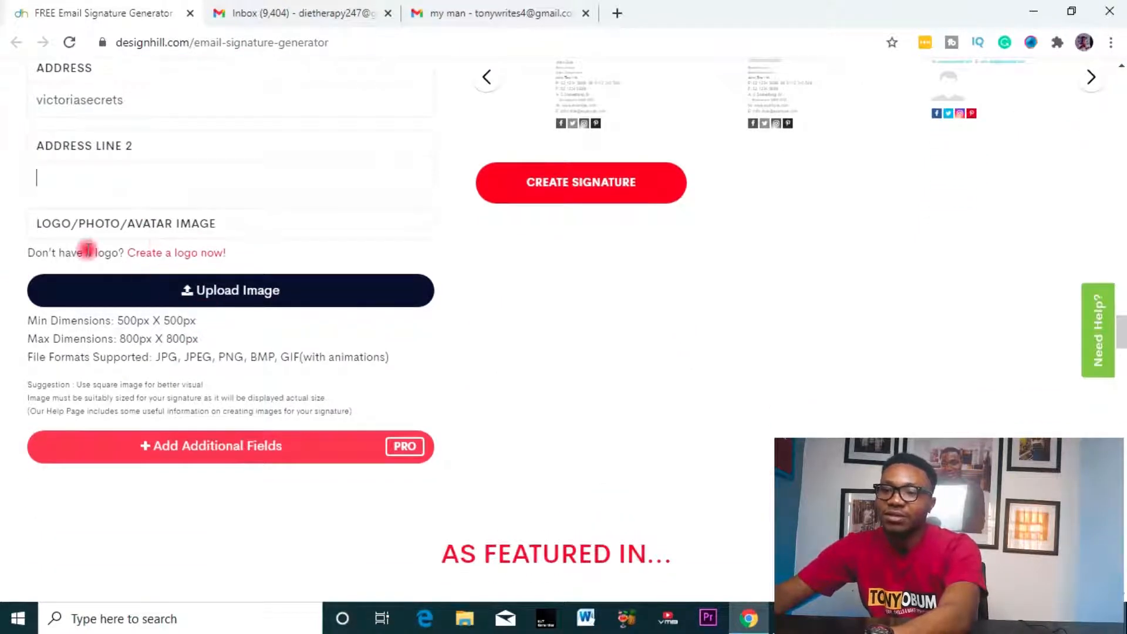
scroll(432, 263, "up", 2)
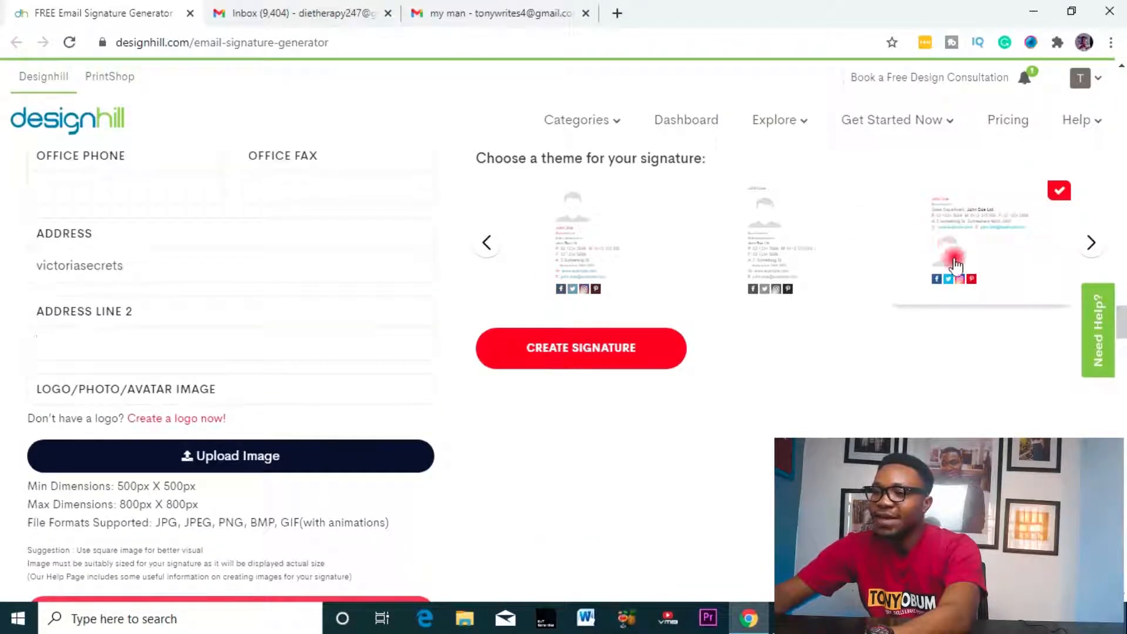
scroll(310, 345, "down", 2)
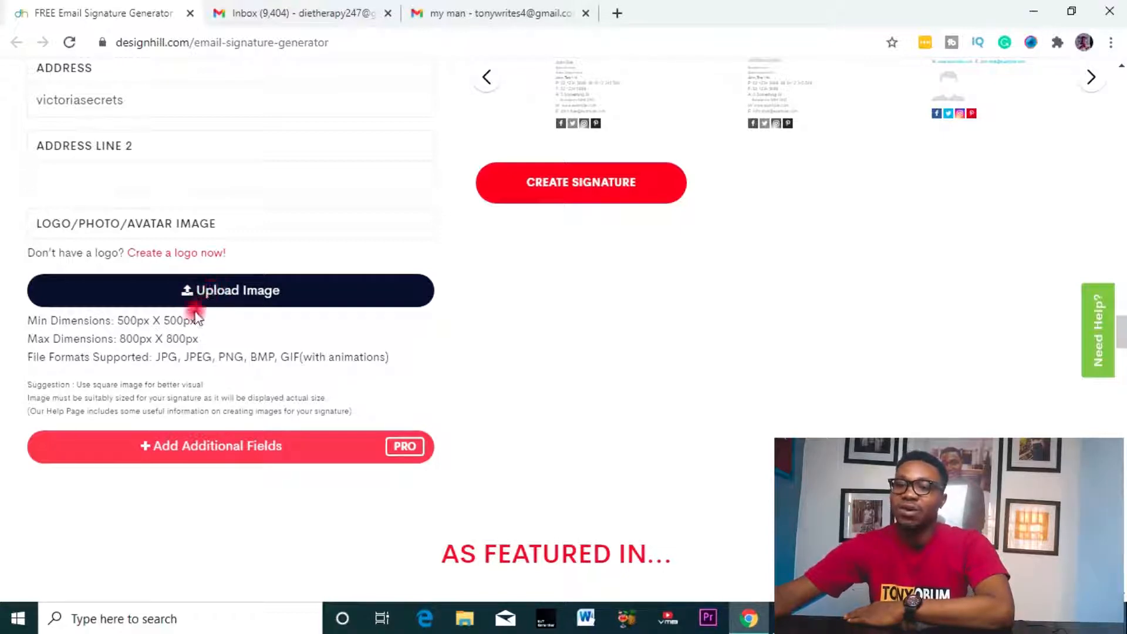
- Upload the 'Untitled design' image as the signature photo
left_click(222, 298)
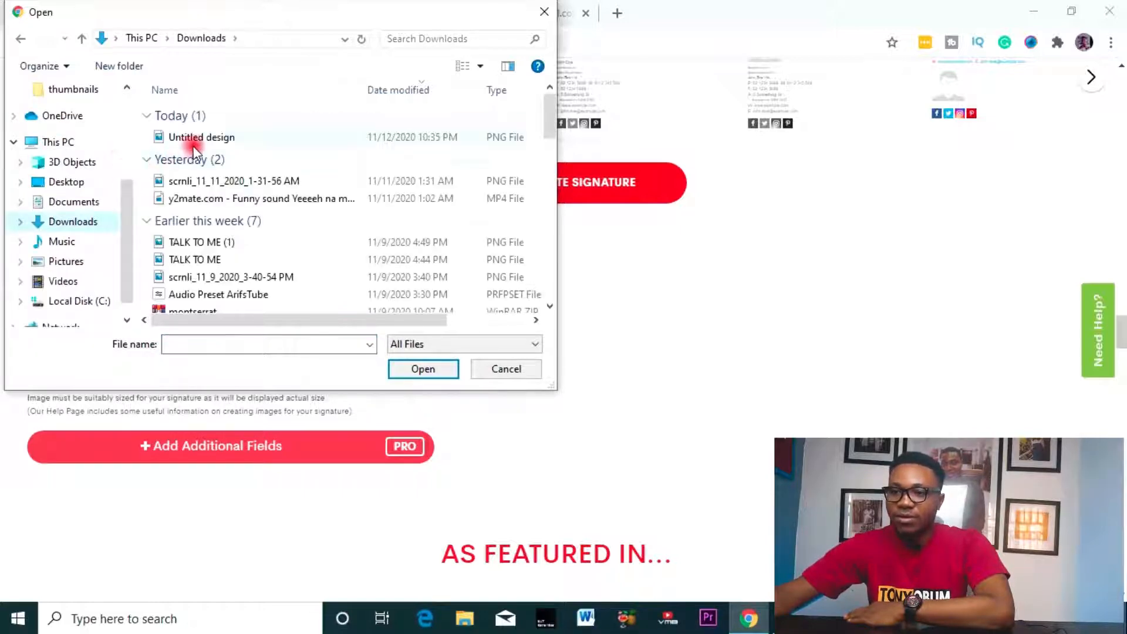
left_click(188, 138)
left_click(431, 374)
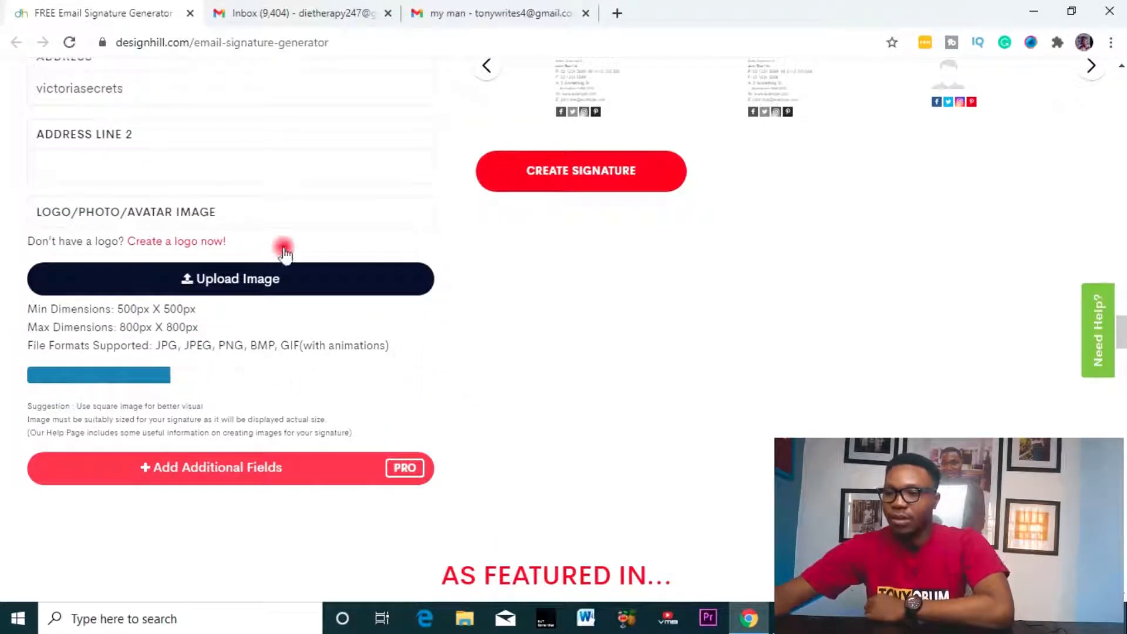
scroll(325, 254, "up", 3)
scroll(324, 255, "down", 2)
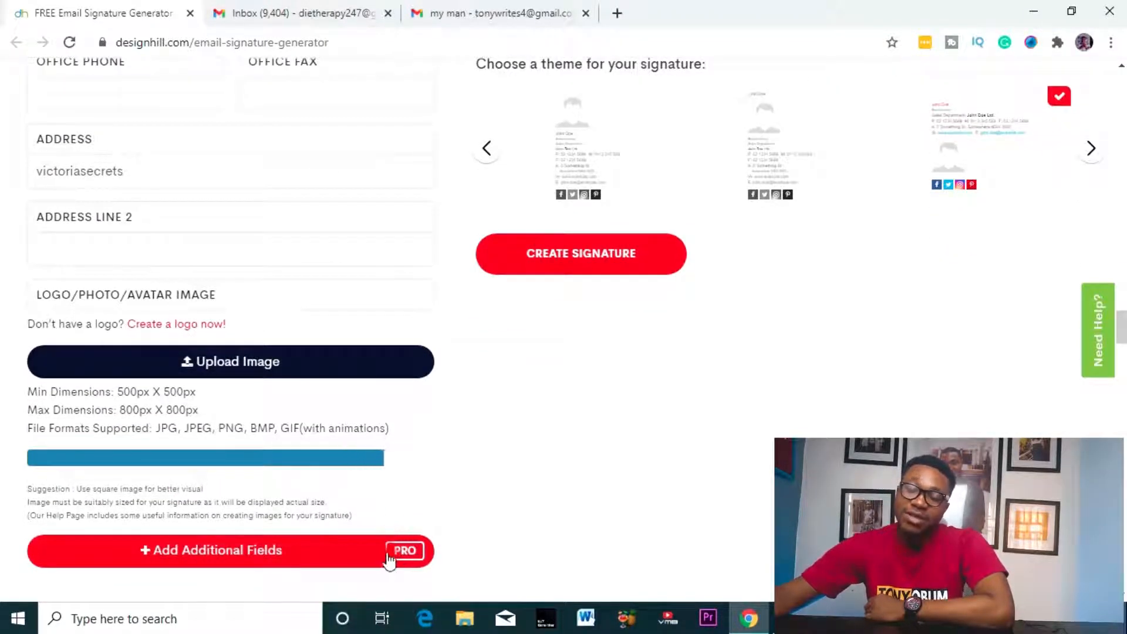
left_click(418, 503)
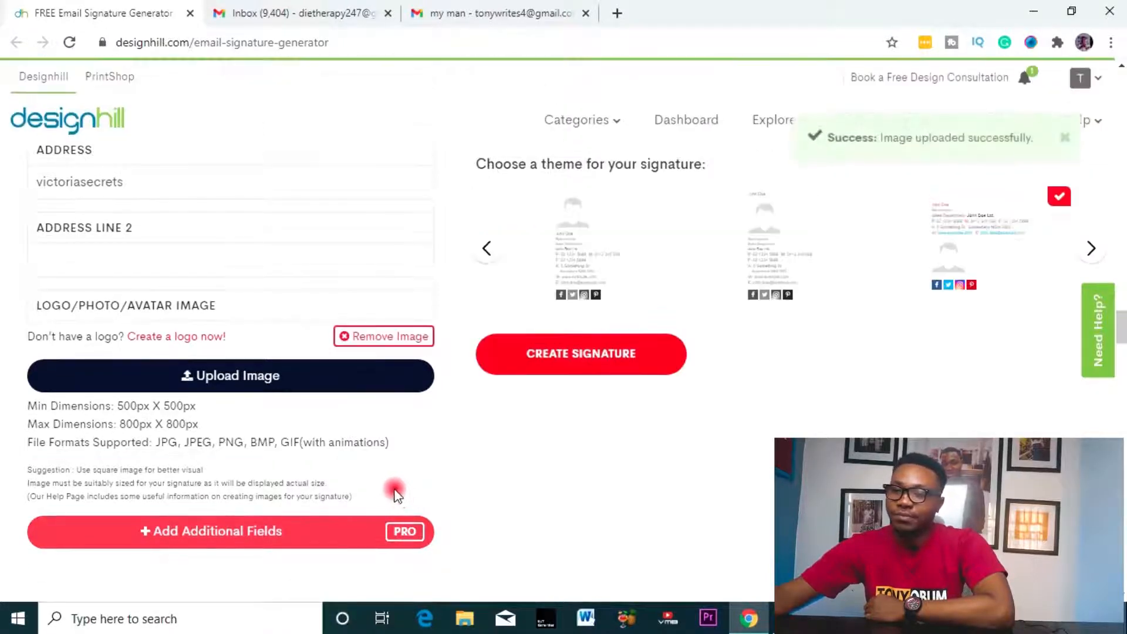
scroll(399, 498, "up", 5)
scroll(304, 399, "up", 5)
scroll(302, 398, "down", 4)
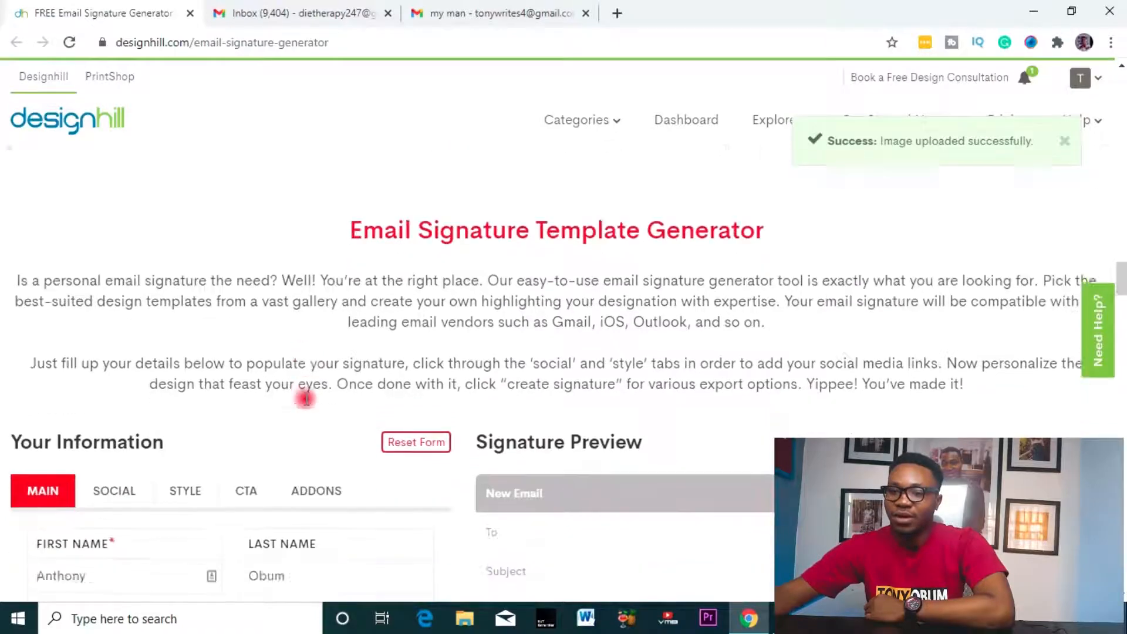
- In the SOCIAL tab, enter the Twitter handle
left_click(112, 202)
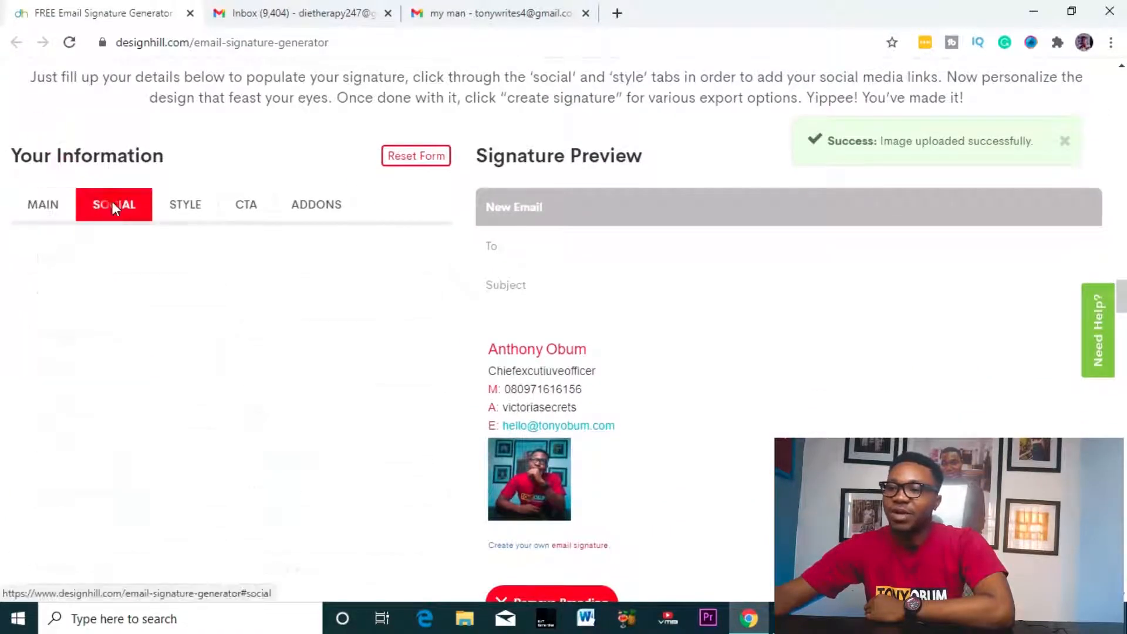
scroll(597, 467, "down", 2)
scroll(194, 276, "up", 2)
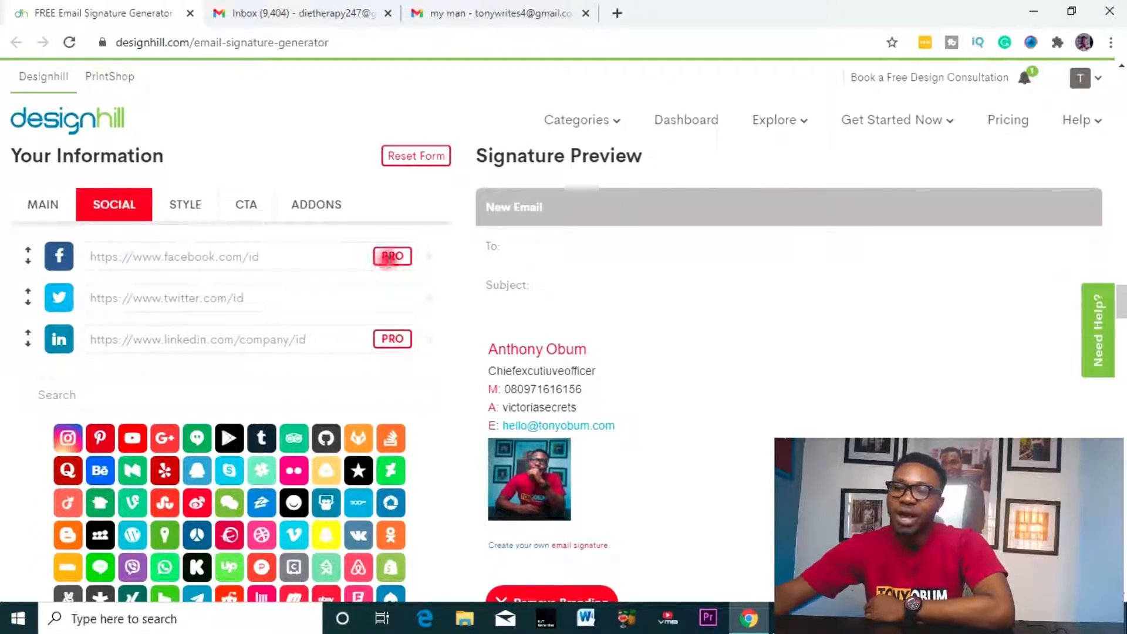
left_click(326, 222)
left_click(393, 256)
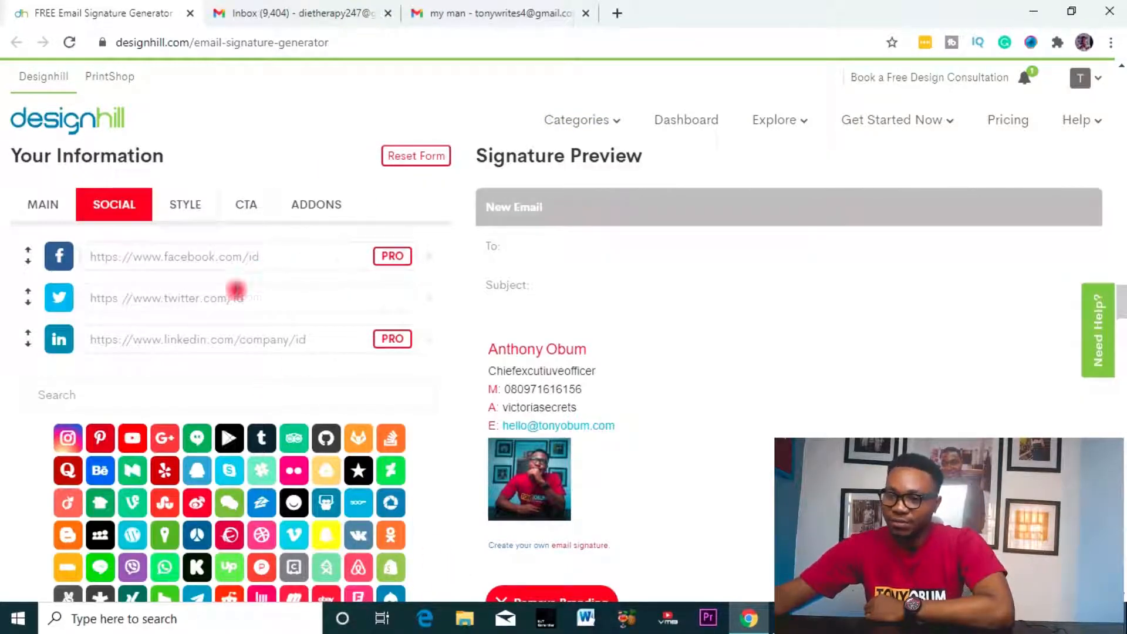
scroll(232, 305, "down", 3)
scroll(232, 305, "up", 3)
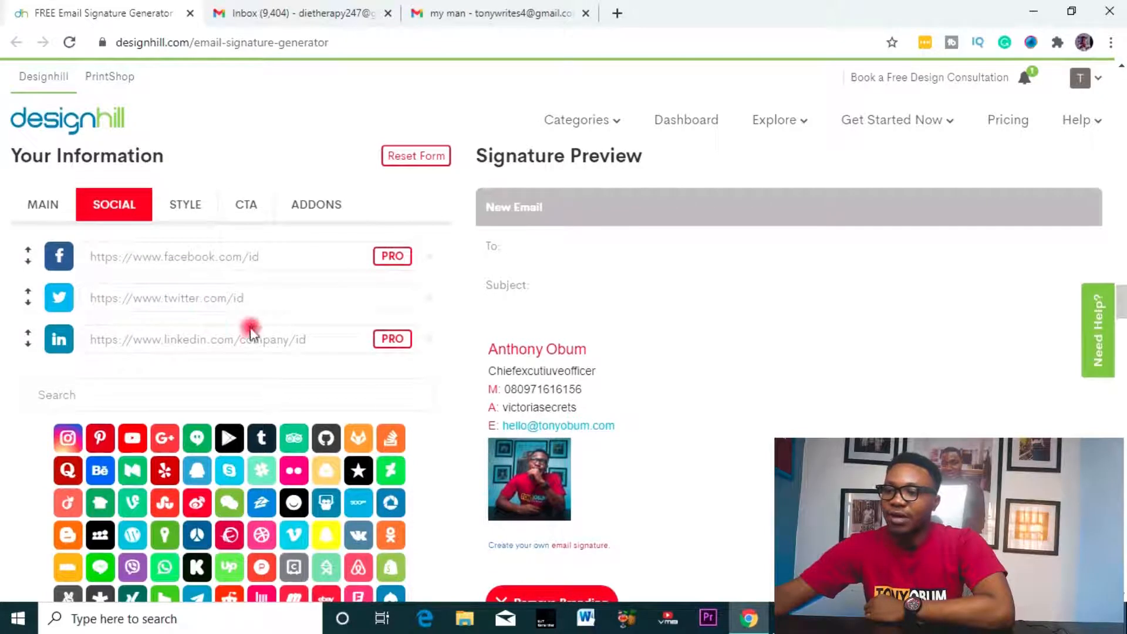
scroll(607, 463, "down", 2)
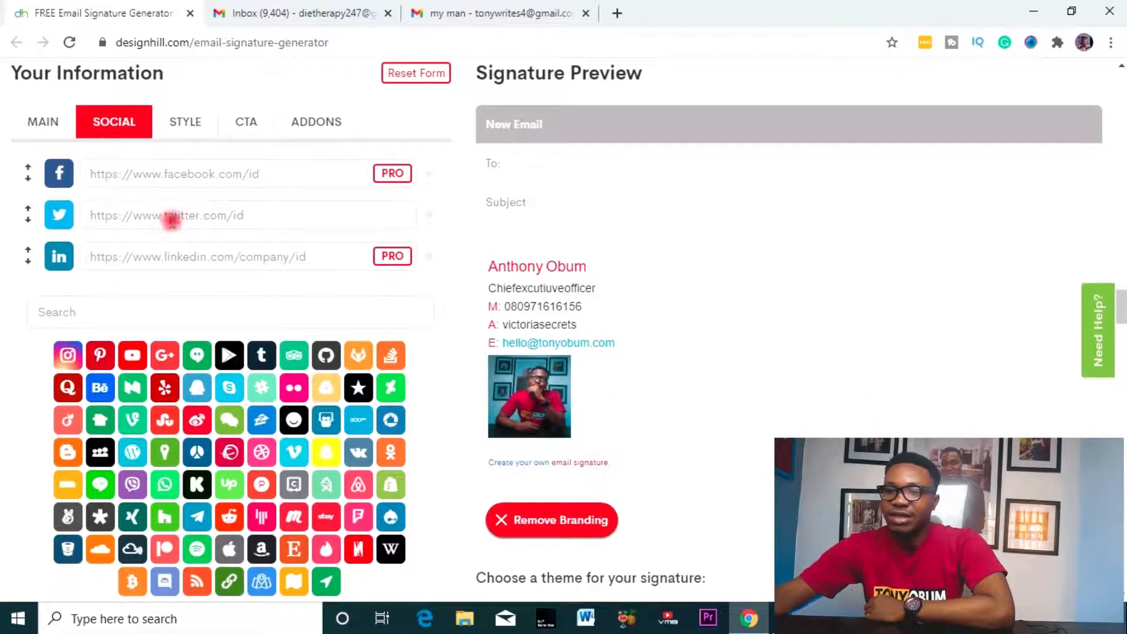
type("tony")
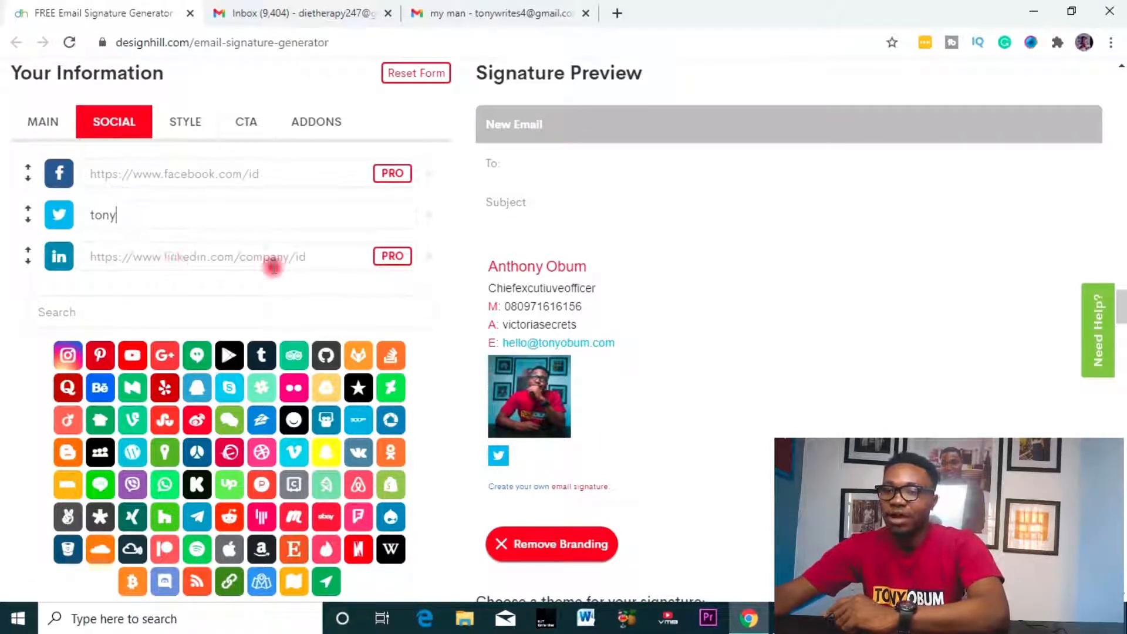
- Add Instagram and enter its username
left_click(68, 354)
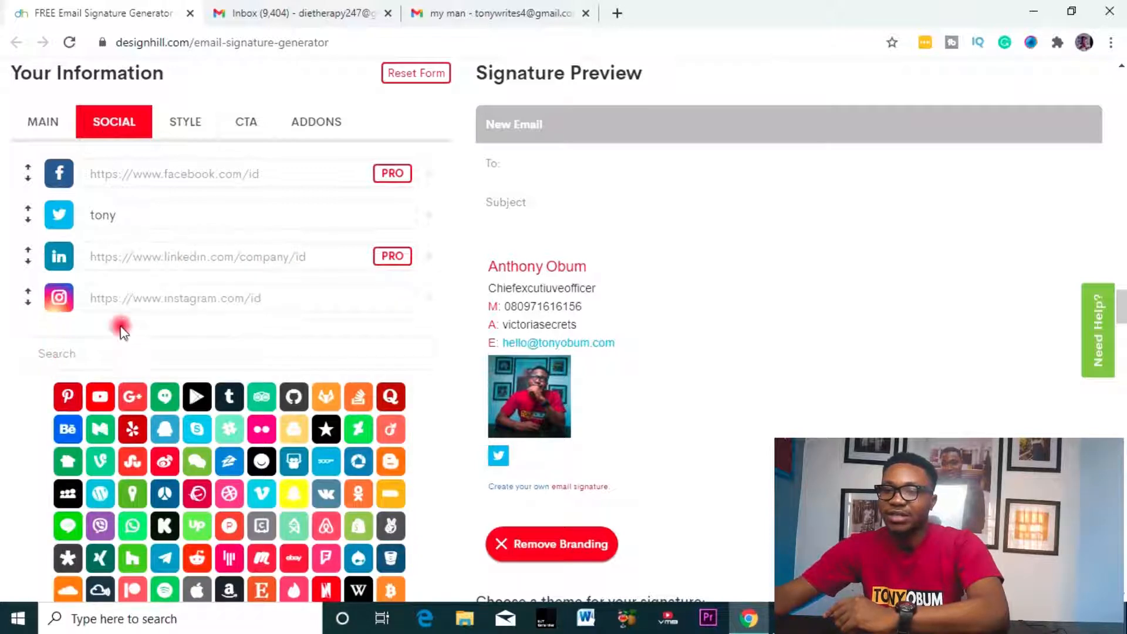
left_click(205, 297)
type("tony")
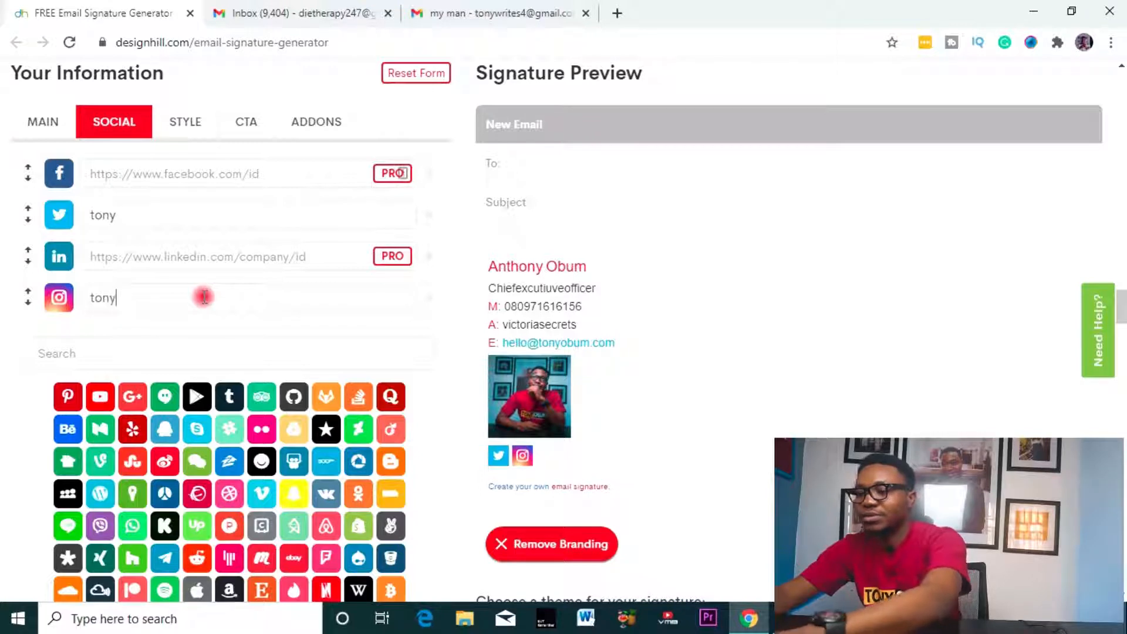
type("obum")
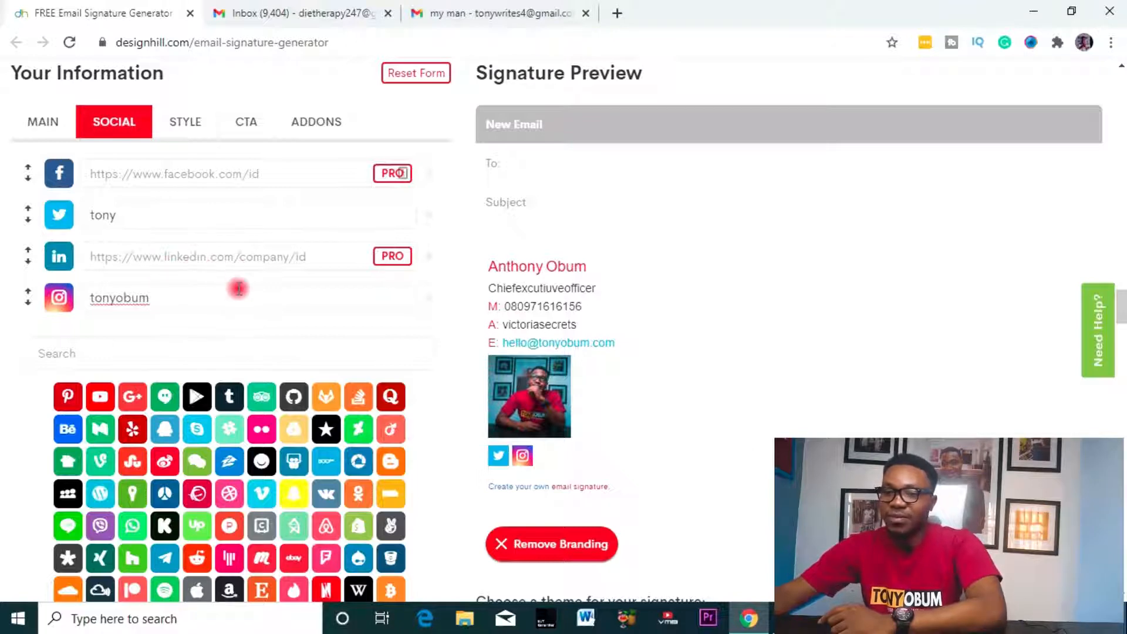
scroll(235, 299, "down", 3)
- Add YouTube and enter its channel handle, clearing a stray icon search
left_click(100, 231)
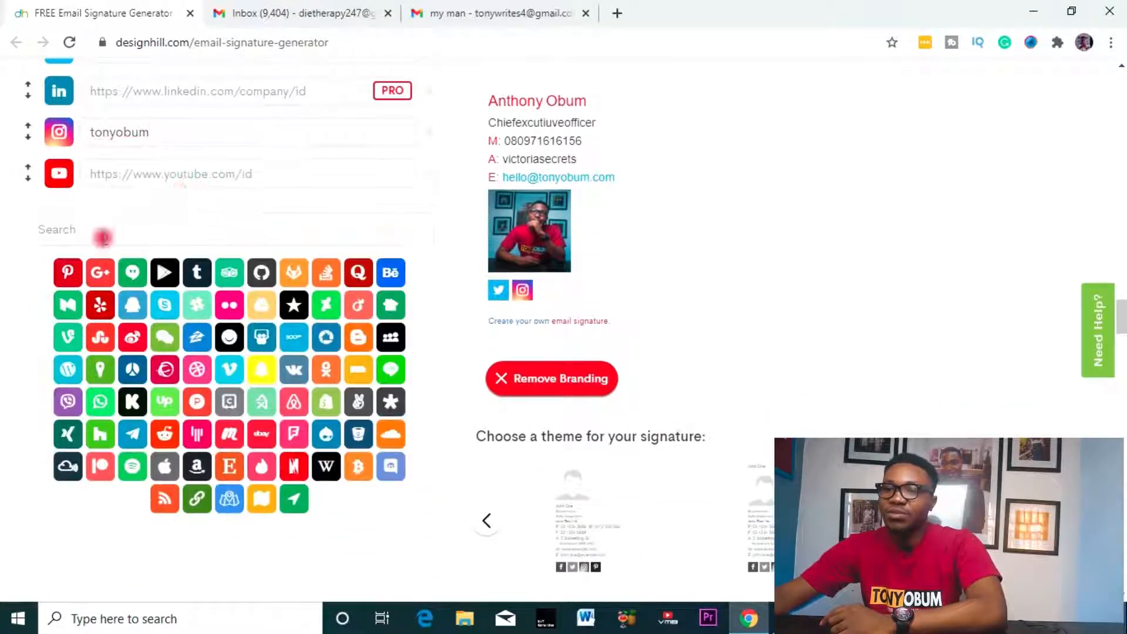
left_click(191, 175)
type("youtube.com/c/tonyobum")
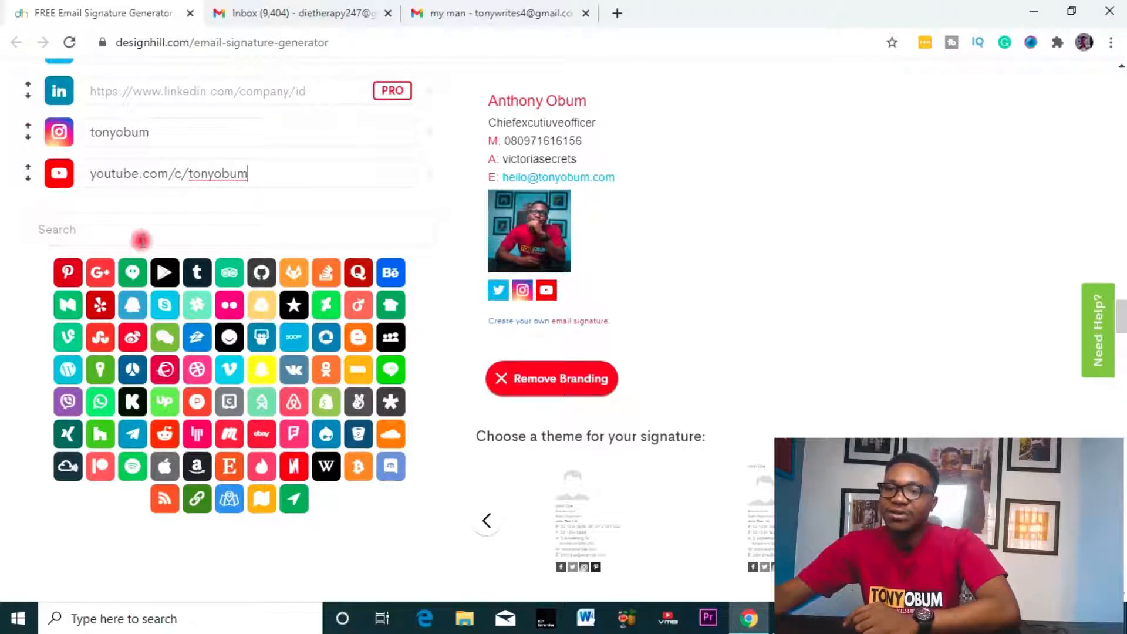
left_click(146, 227)
type("d")
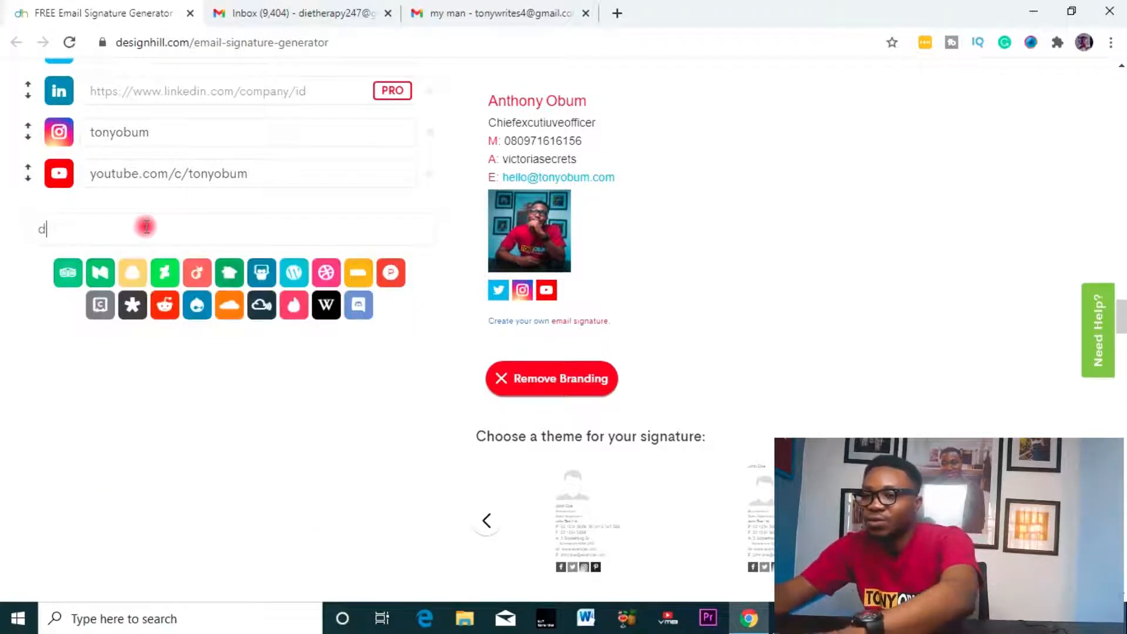
key("BackSpace")
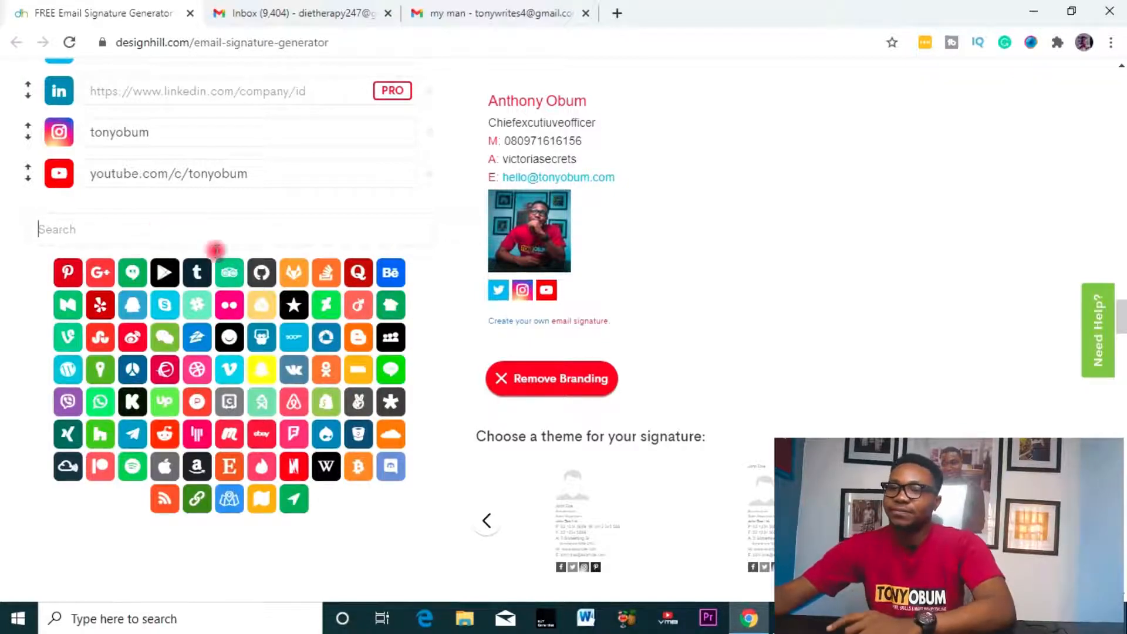
scroll(239, 242, "up", 6)
scroll(242, 241, "down", 6)
scroll(242, 251, "up", 7)
scroll(239, 254, "down", 6)
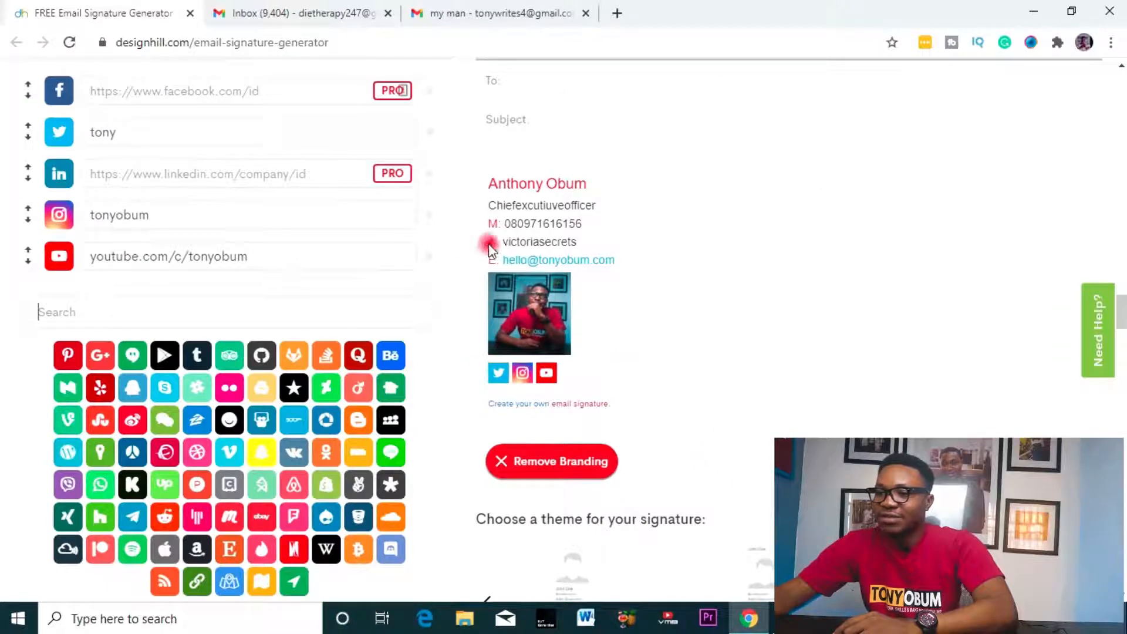
scroll(220, 226, "up", 5)
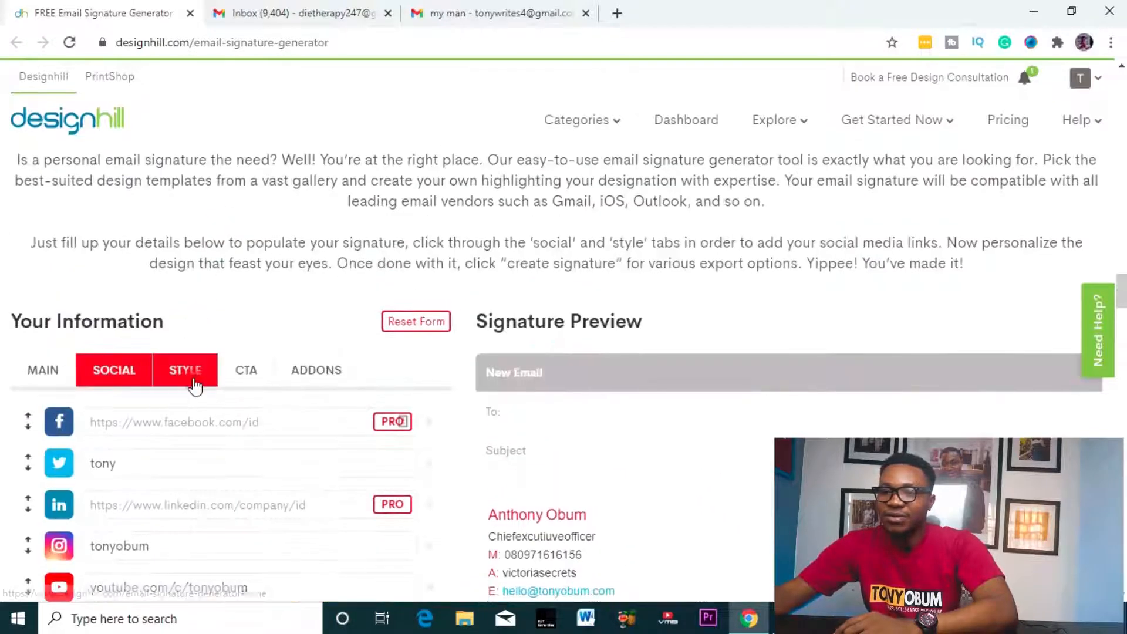
- In the STYLE tab, set the Feature Color to blue 352FDD
left_click(207, 383)
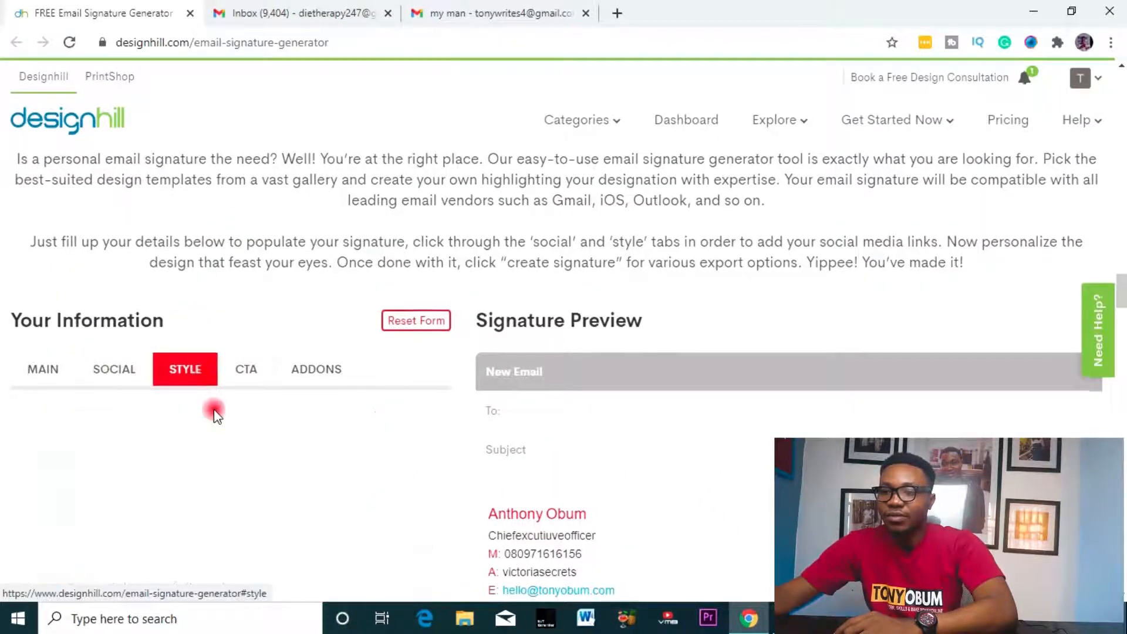
scroll(217, 381, "down", 3)
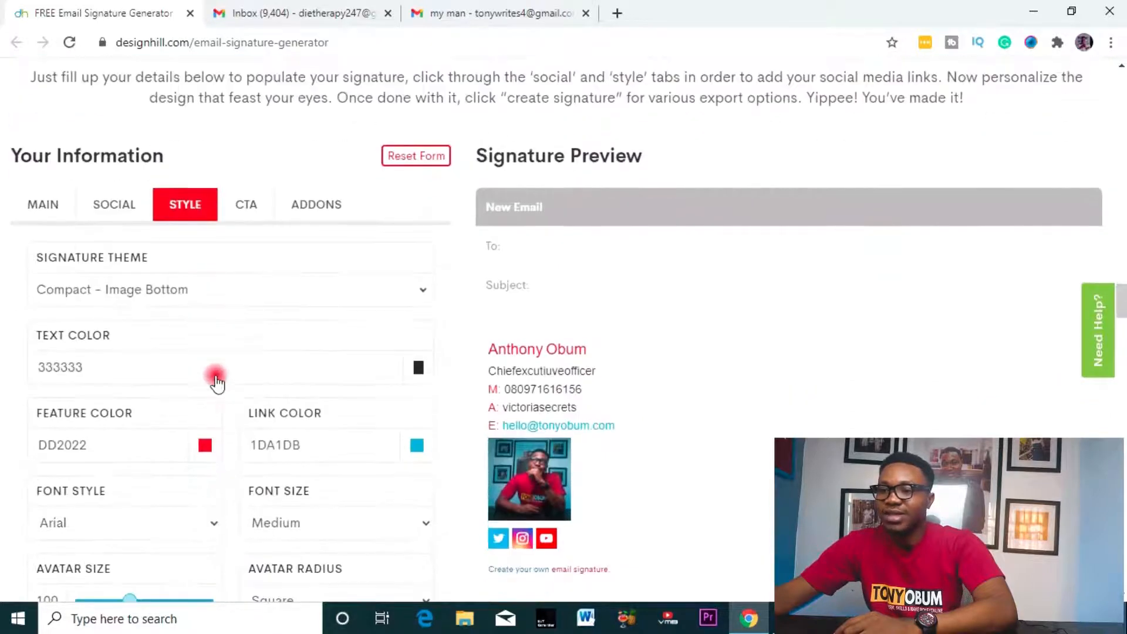
left_click(207, 364)
mouse_move(288, 439)
left_mouse_down()
mouse_move(265, 411)
mouse_move(304, 404)
left_mouse_up()
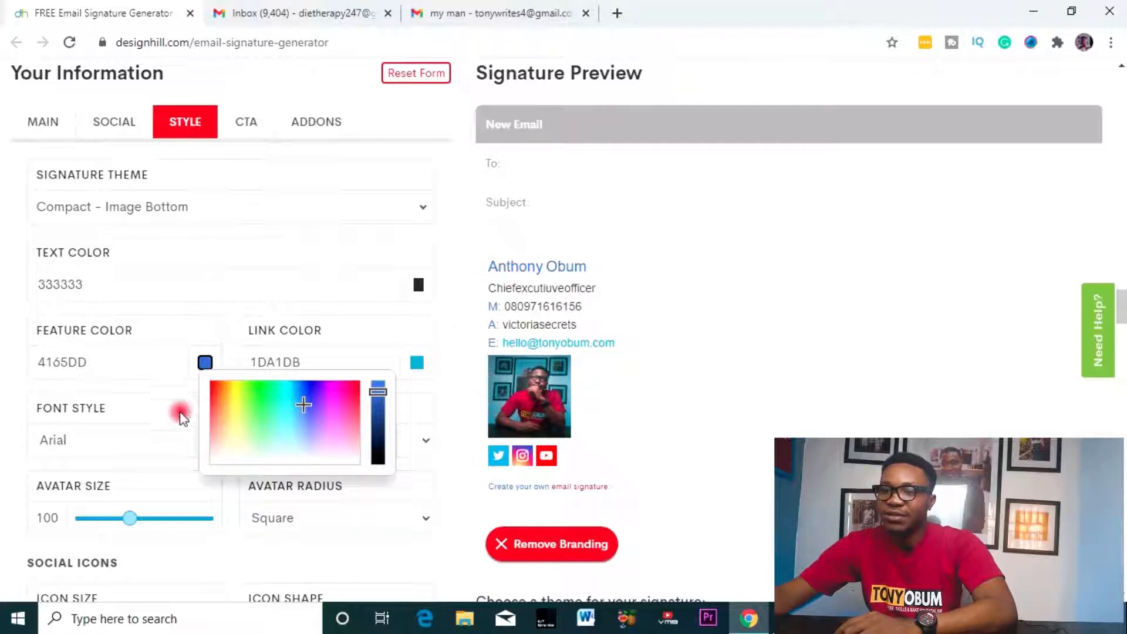
mouse_move(223, 423)
left_mouse_down()
mouse_move(241, 395)
mouse_move(233, 414)
mouse_move(227, 391)
mouse_move(168, 456)
mouse_move(219, 449)
left_mouse_up()
left_click(309, 398)
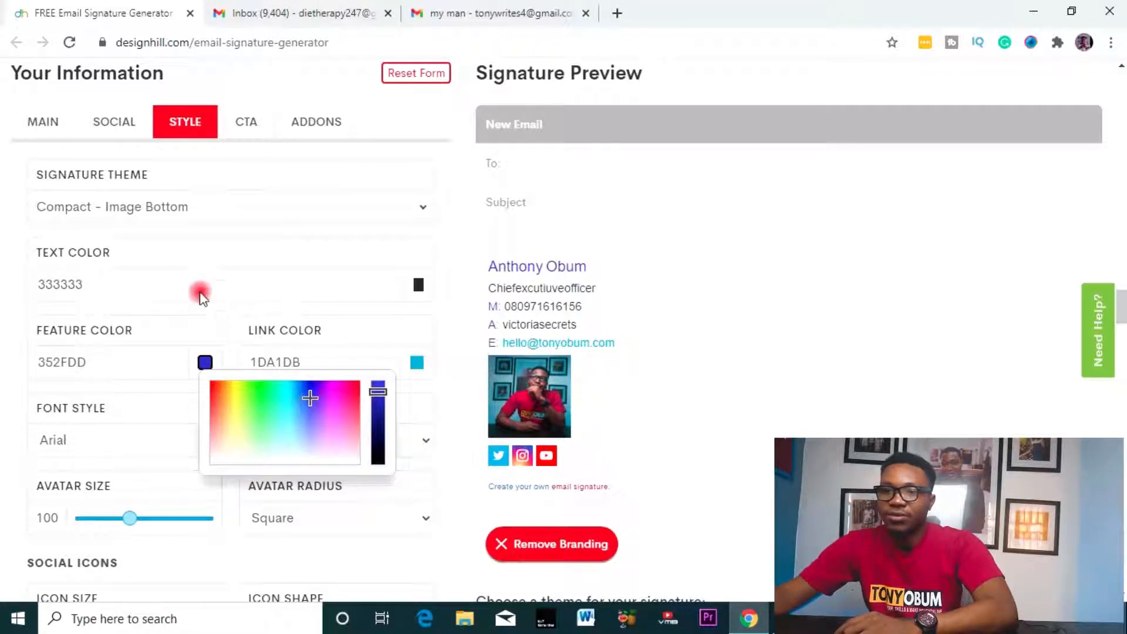
left_click(218, 242)
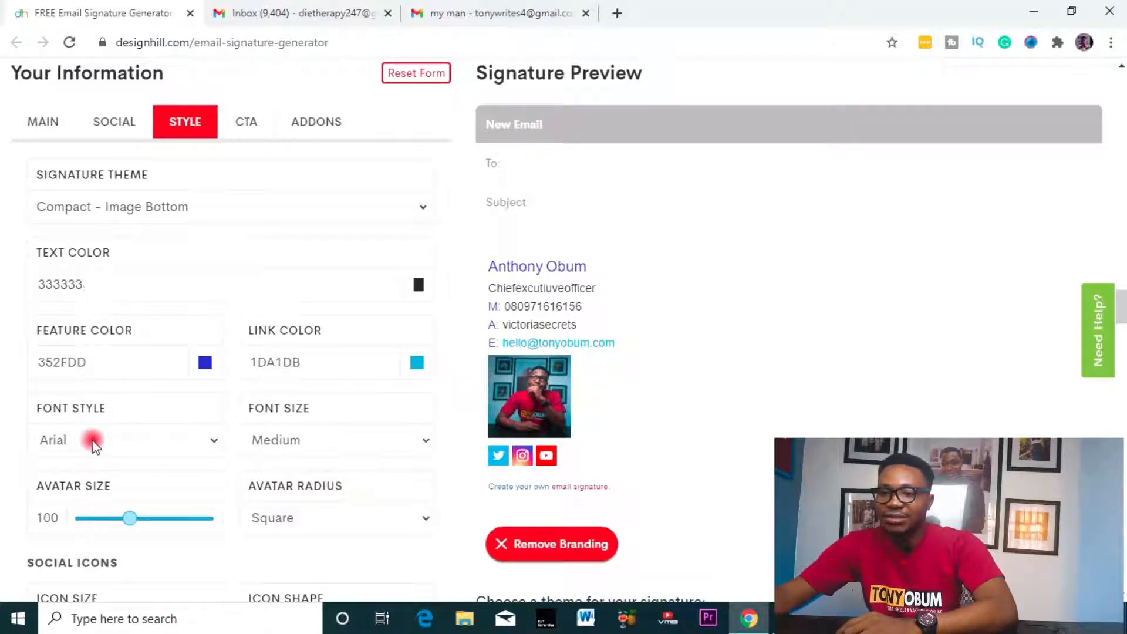
- Change the signature Font Style to Palatino Linotype, then go to the CTA settings
left_click(93, 444)
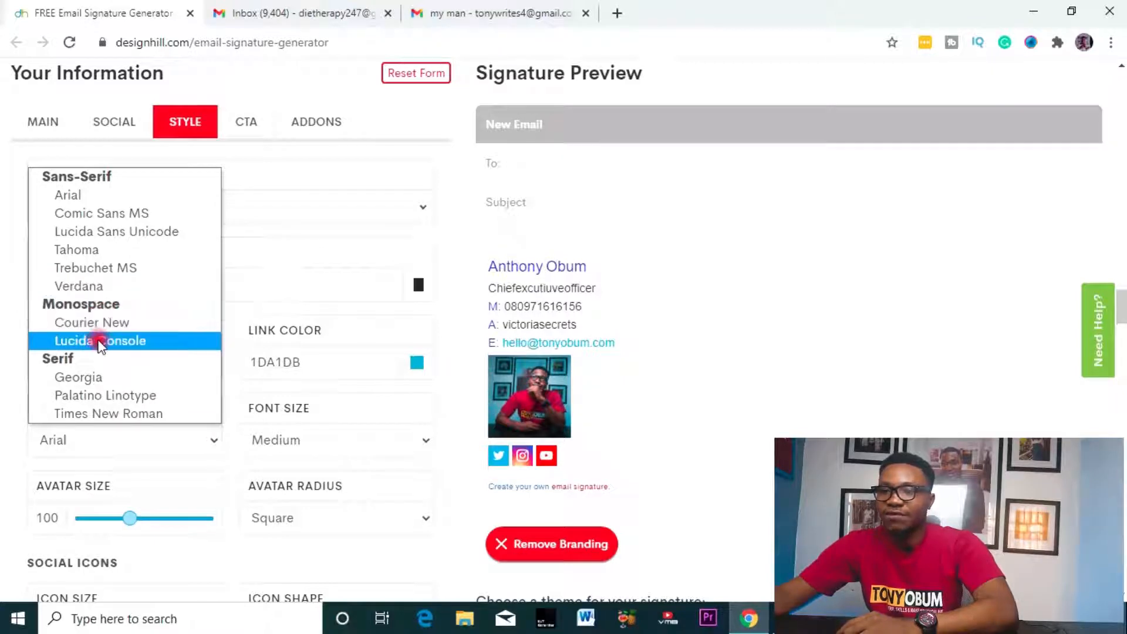
left_click(97, 339)
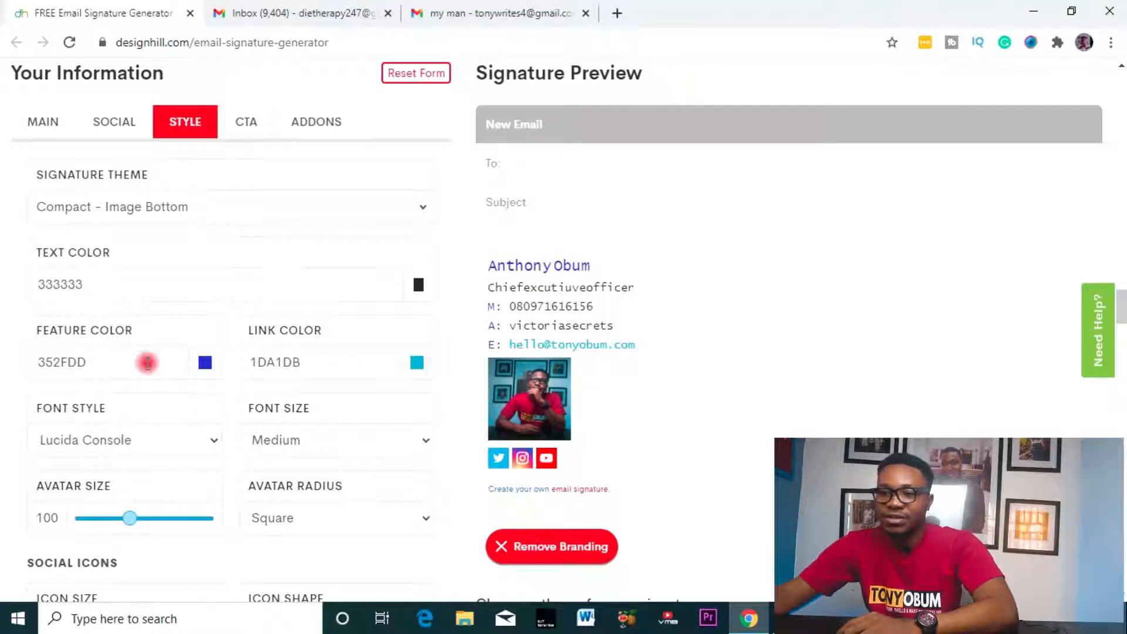
left_click(160, 441)
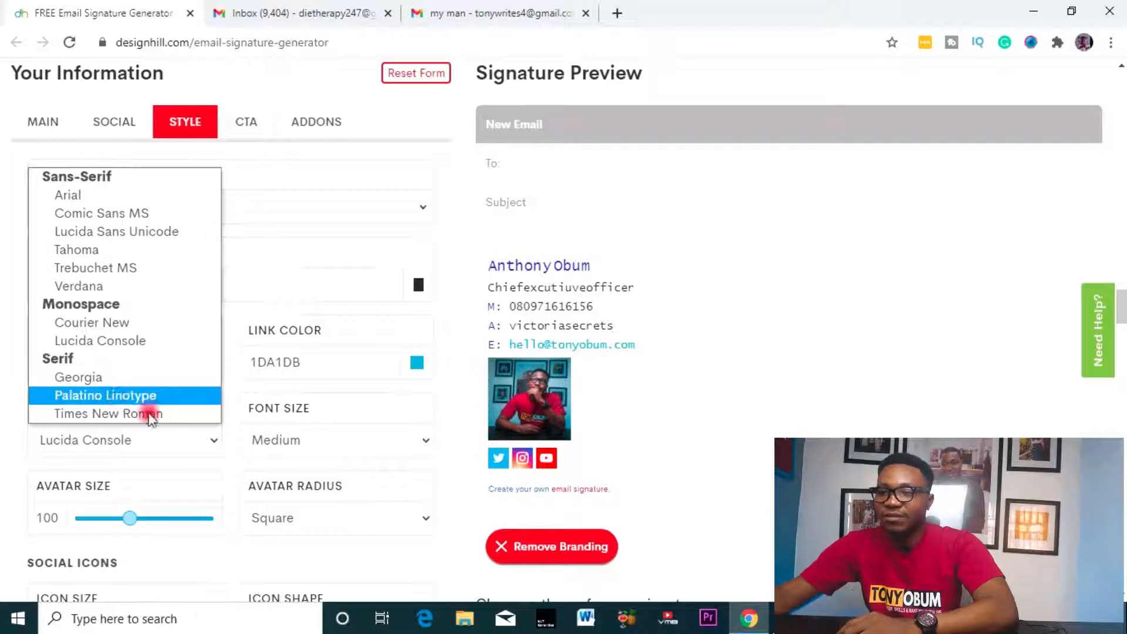
left_click(120, 395)
scroll(146, 427, "down", 2)
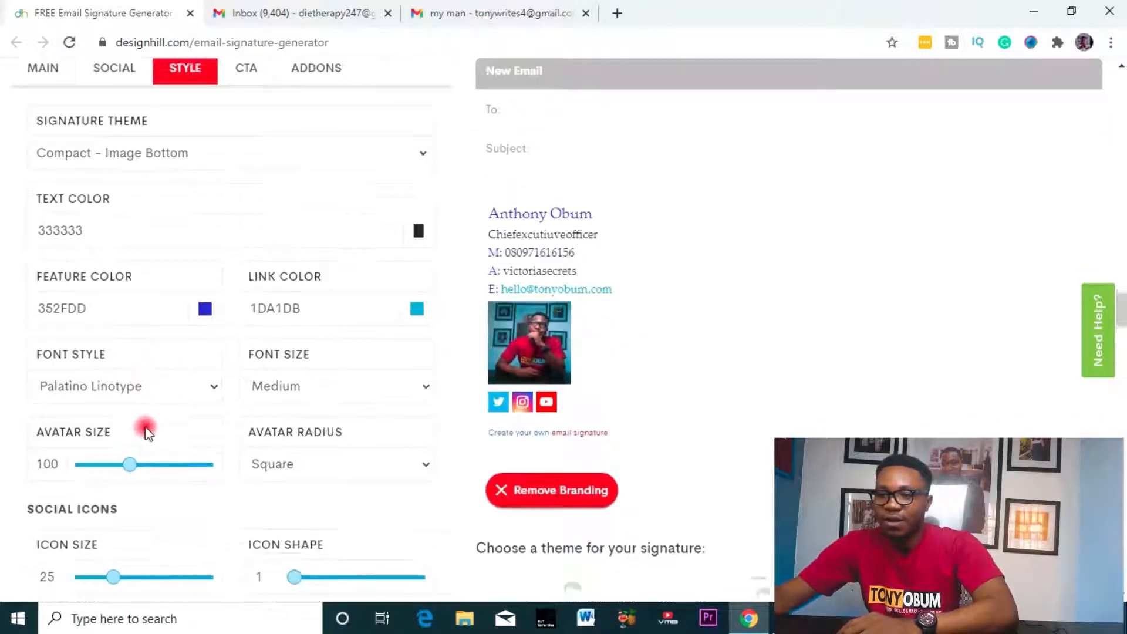
scroll(281, 382, "down", 3)
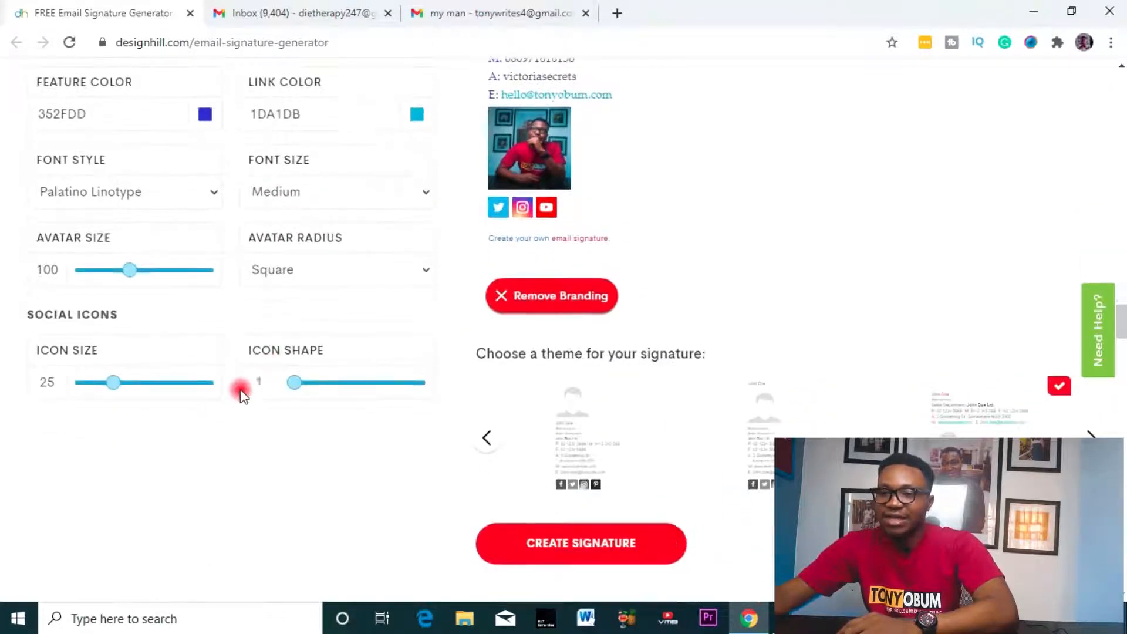
scroll(223, 403, "up", 9)
scroll(241, 375, "down", 3)
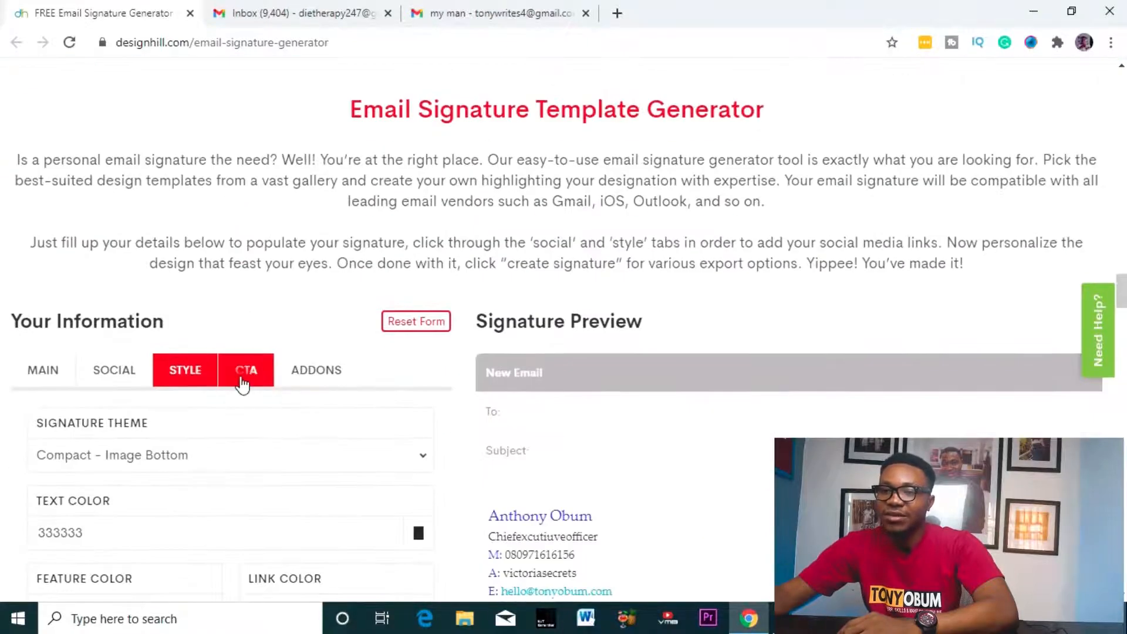
left_click(242, 377)
- Set the CTA Text to BUYMYCOURSE and the CTA Link URL to the YouTube channel
scroll(240, 387, "down", 1)
scroll(239, 394, "down", 3)
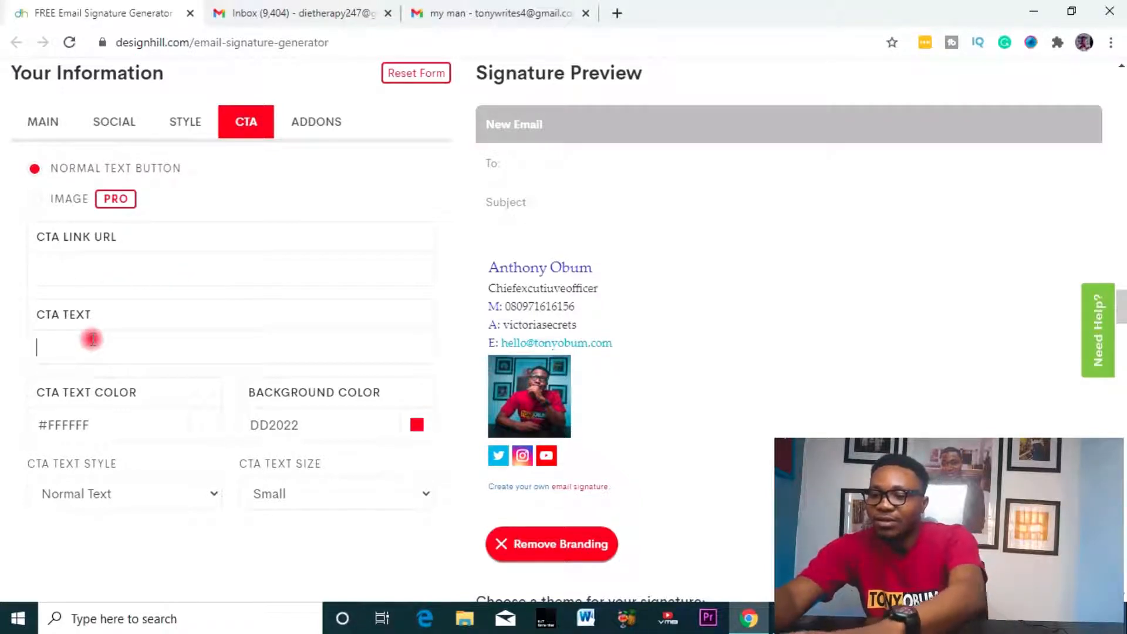
type("BUY")
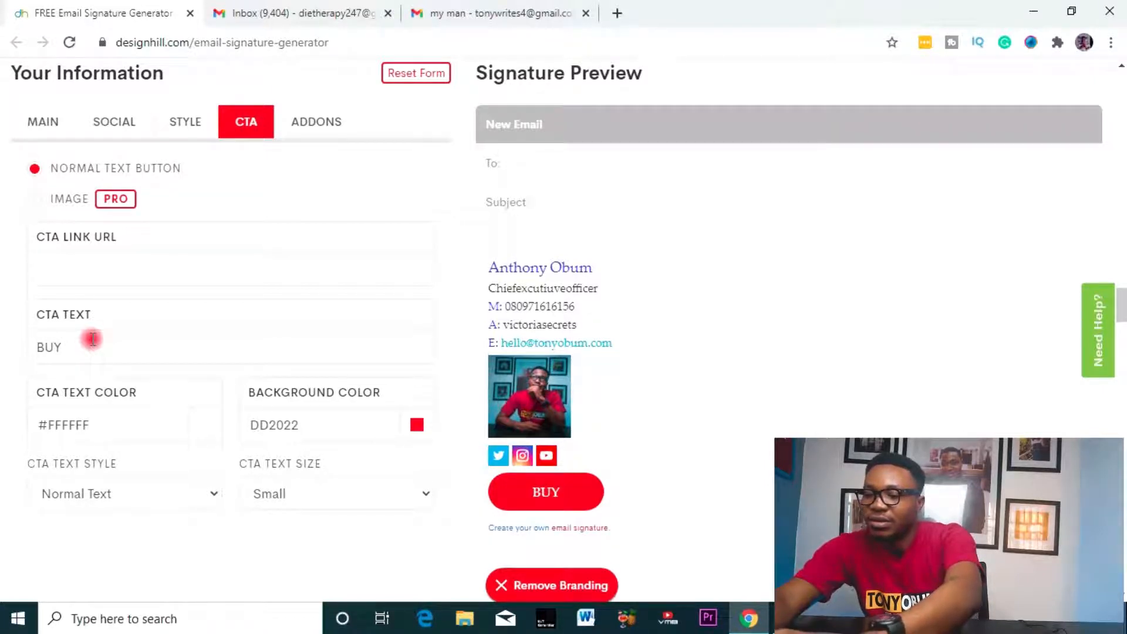
type("RSE")
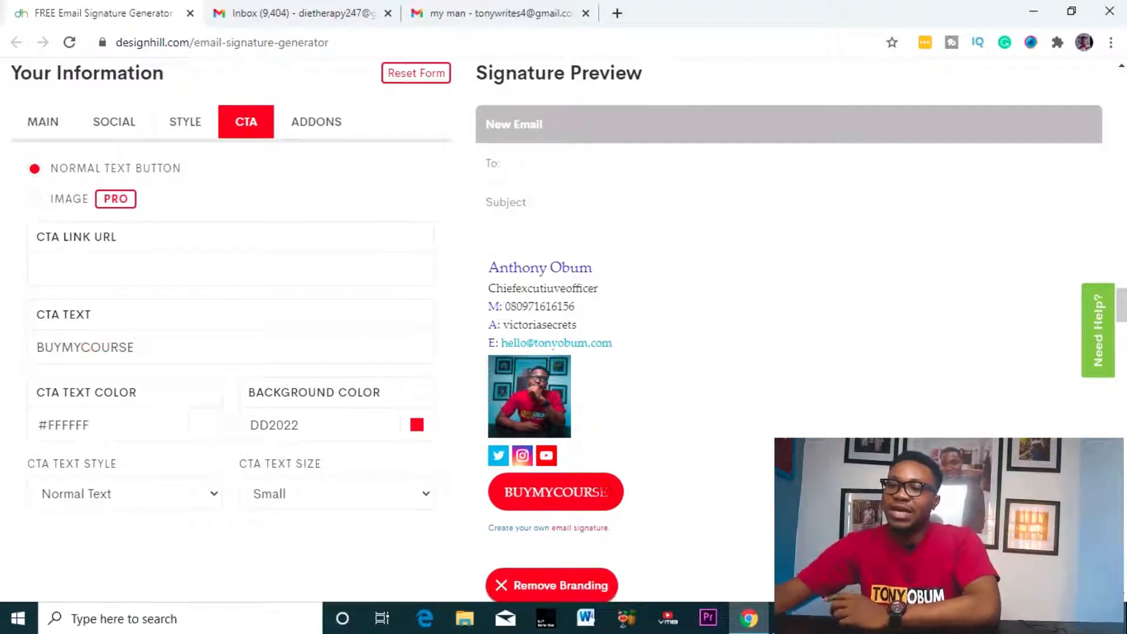
left_click(172, 260)
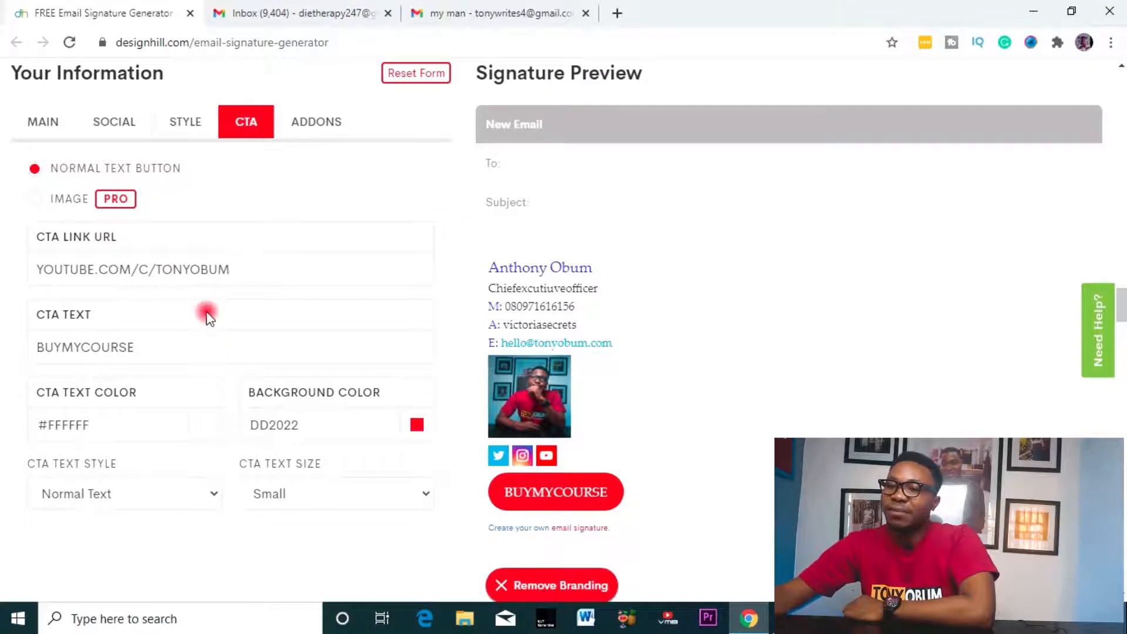
scroll(209, 317, "up", 2)
scroll(233, 327, "down", 3)
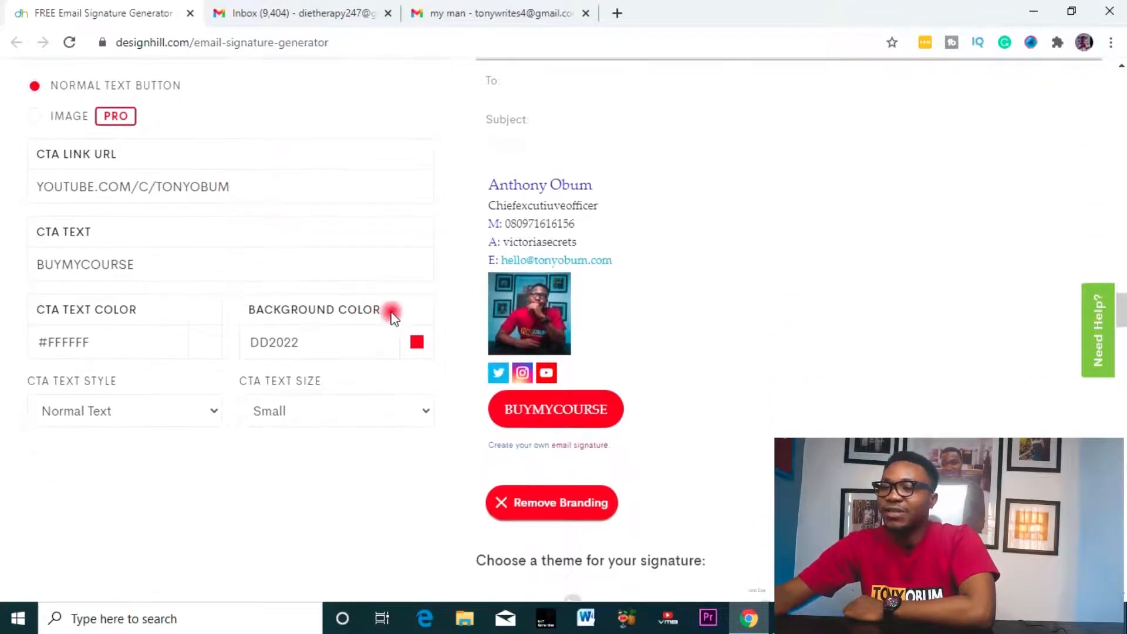
- Make the button Background Color blue 4444DD
left_click(416, 343)
left_click_drag(520, 398, 524, 385)
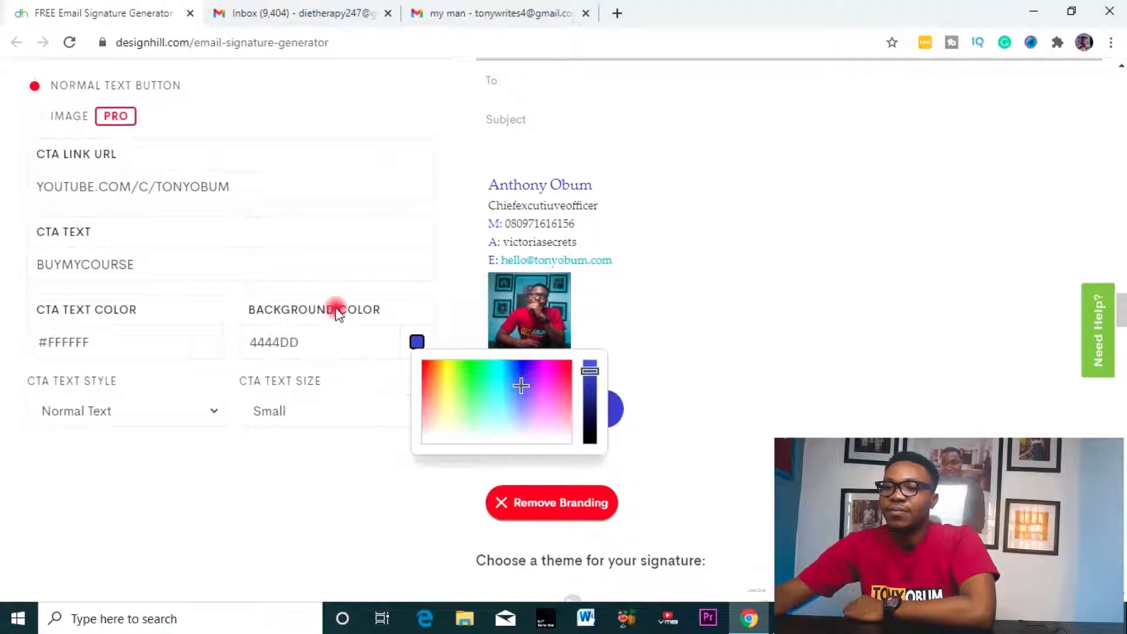
left_click(335, 277)
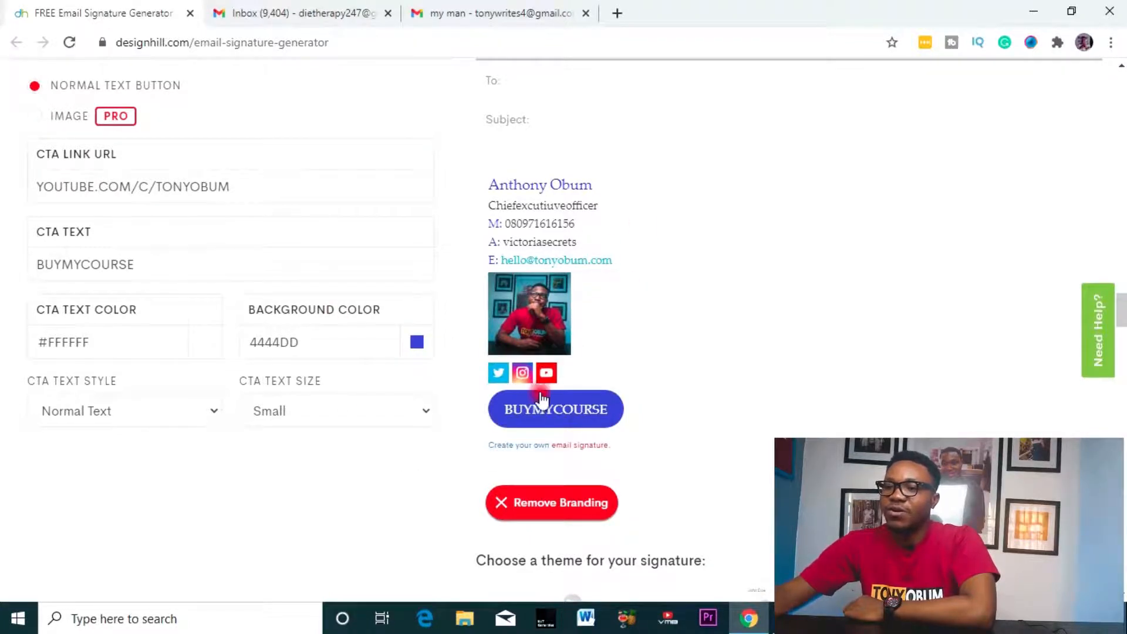
scroll(541, 395, "up", 5)
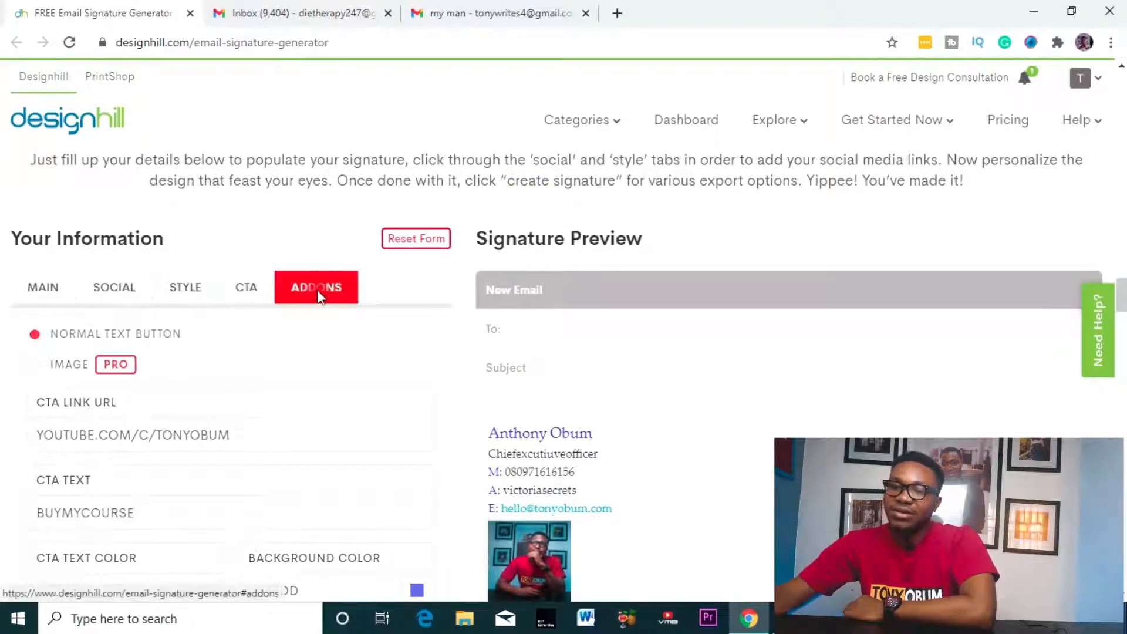
- From the ADDONS tab, press CREATE SIGNATURE to reach 'STEP 1: Check your email signature'
left_click(316, 289)
scroll(445, 316, "down", 2)
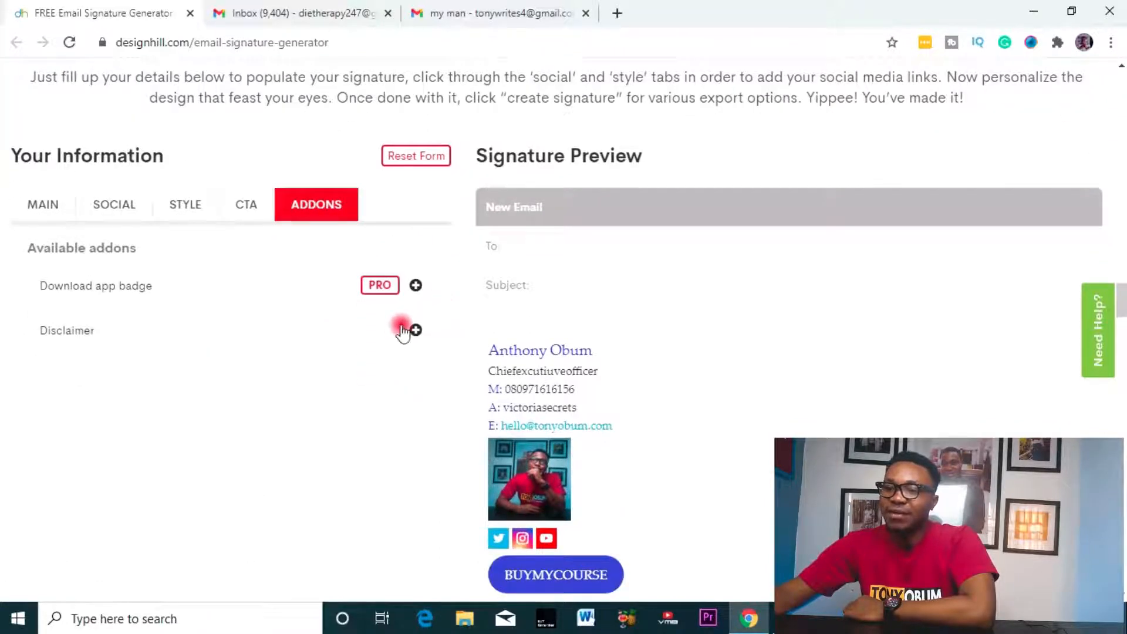
scroll(308, 276, "down", 5)
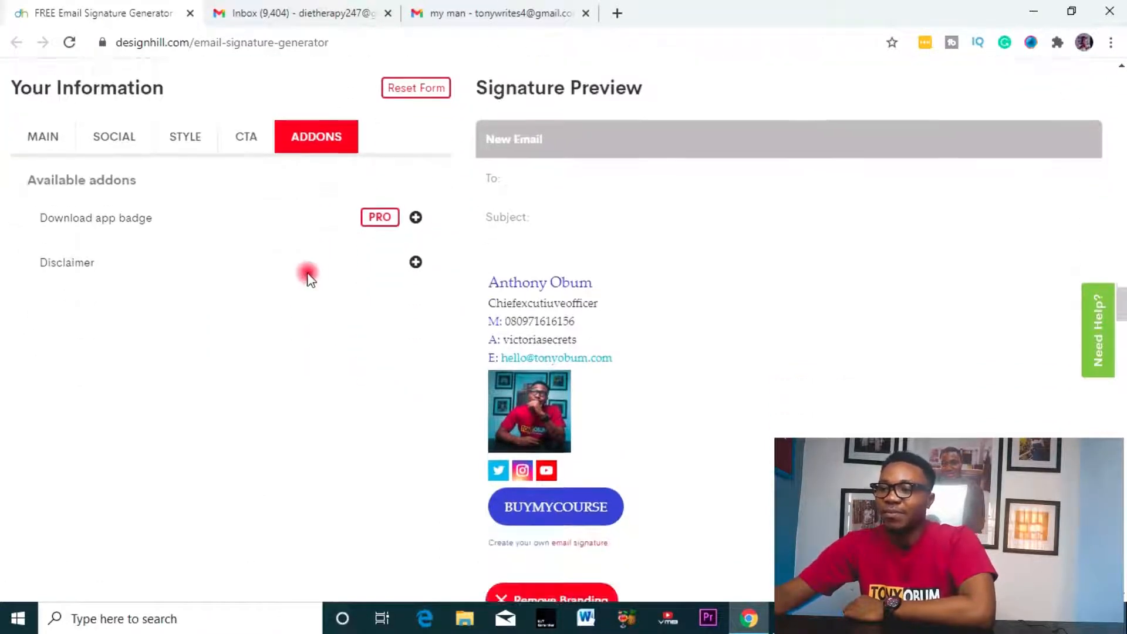
scroll(307, 276, "up", 2)
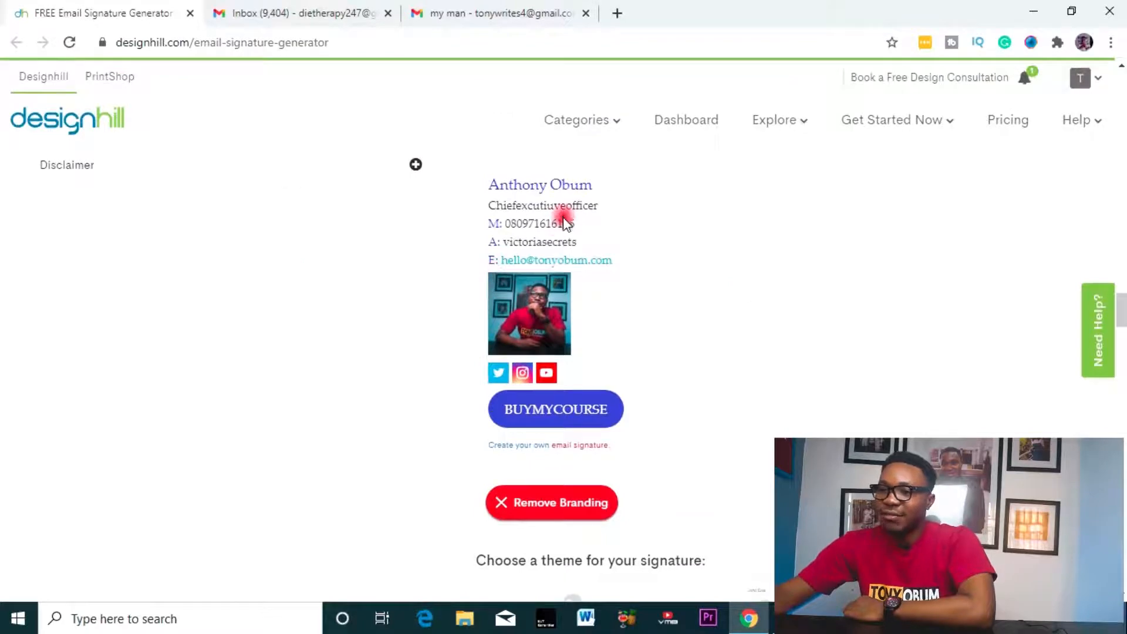
scroll(565, 221, "up", 3)
scroll(583, 284, "down", 5)
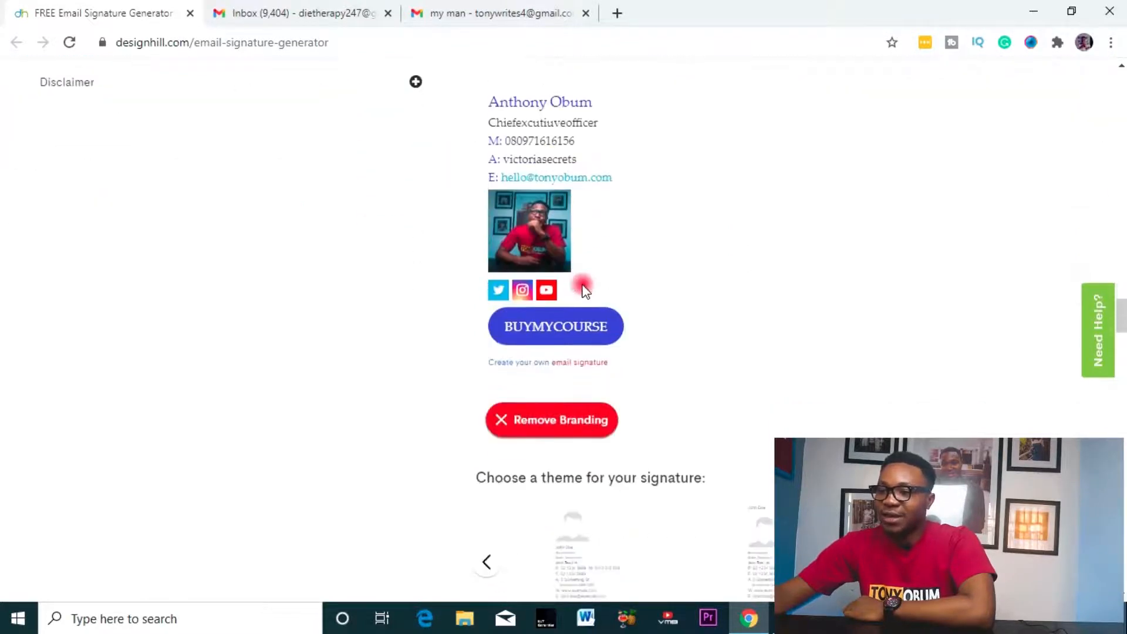
scroll(584, 288, "down", 6)
scroll(582, 282, "up", 1)
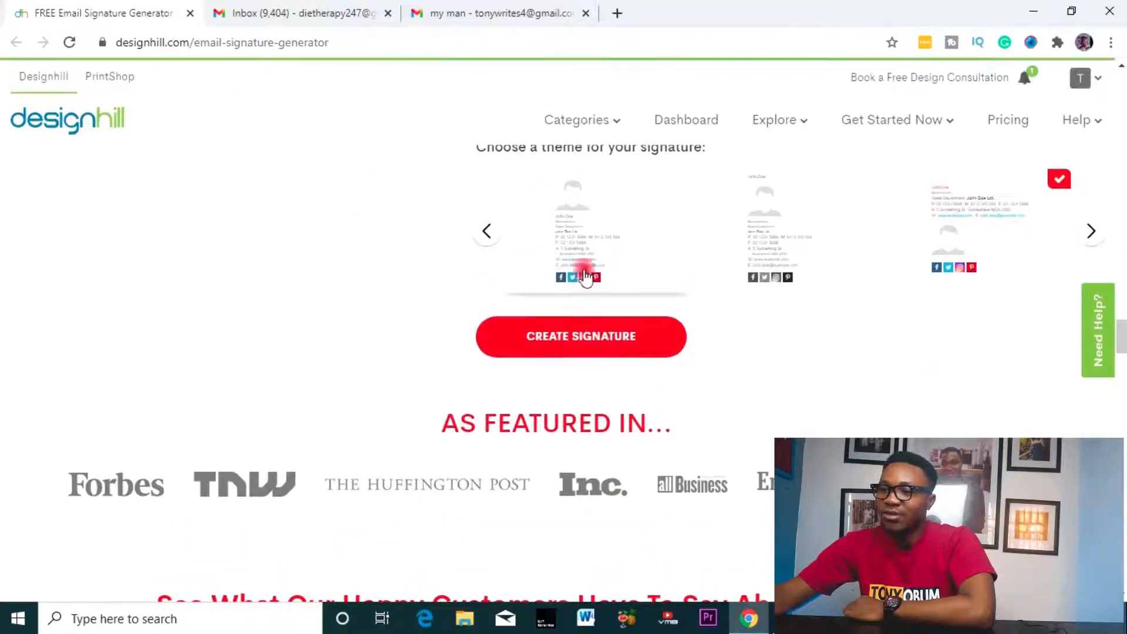
left_click(590, 340)
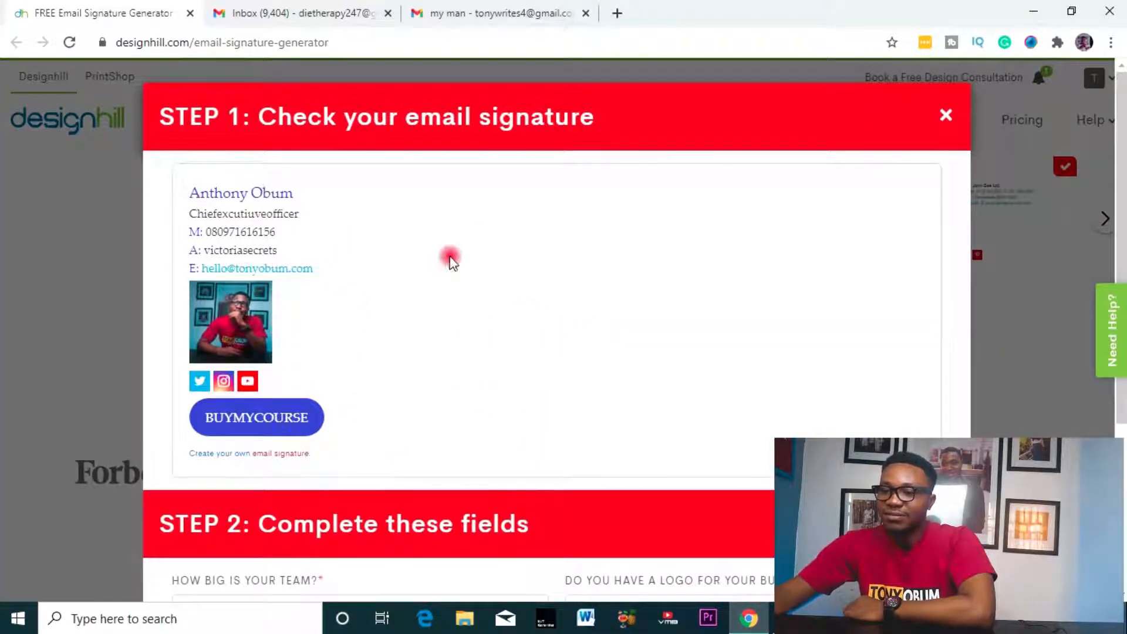
- Enter the team size and answer yes to having a business logo, made by MYDESIGNER
scroll(428, 249, "down", 4)
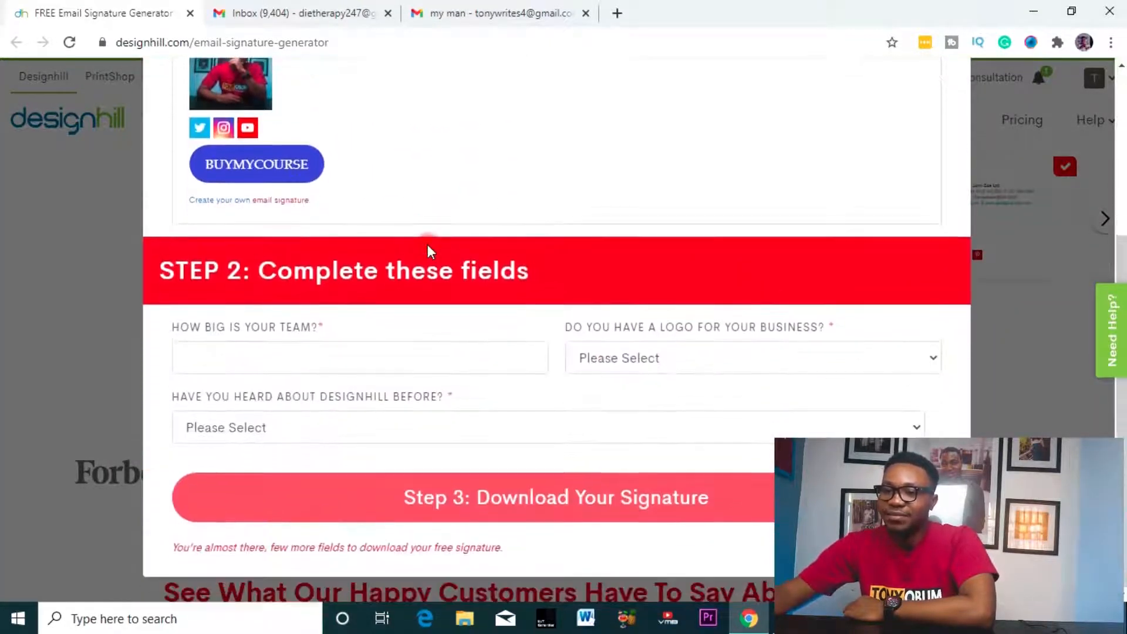
left_click(264, 369)
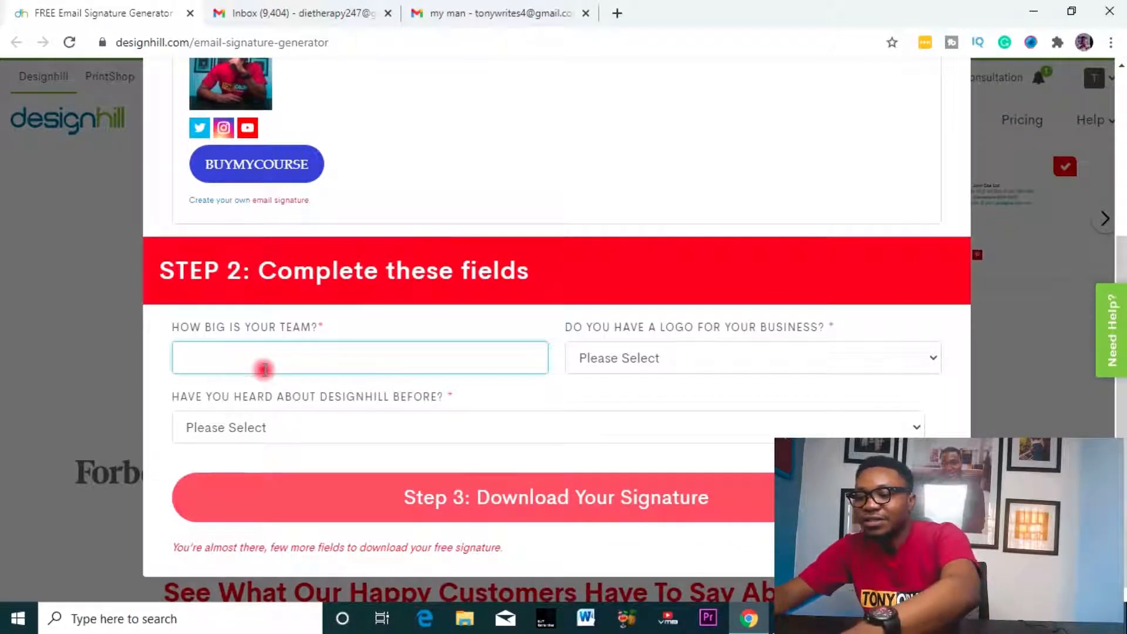
type("3")
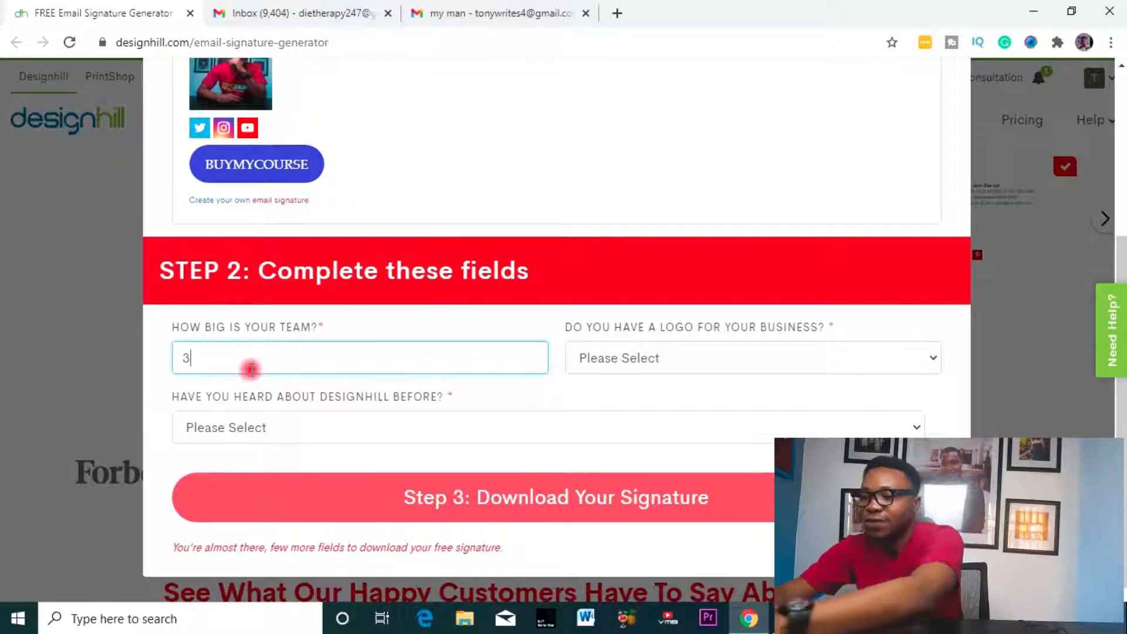
key("BackSpace")
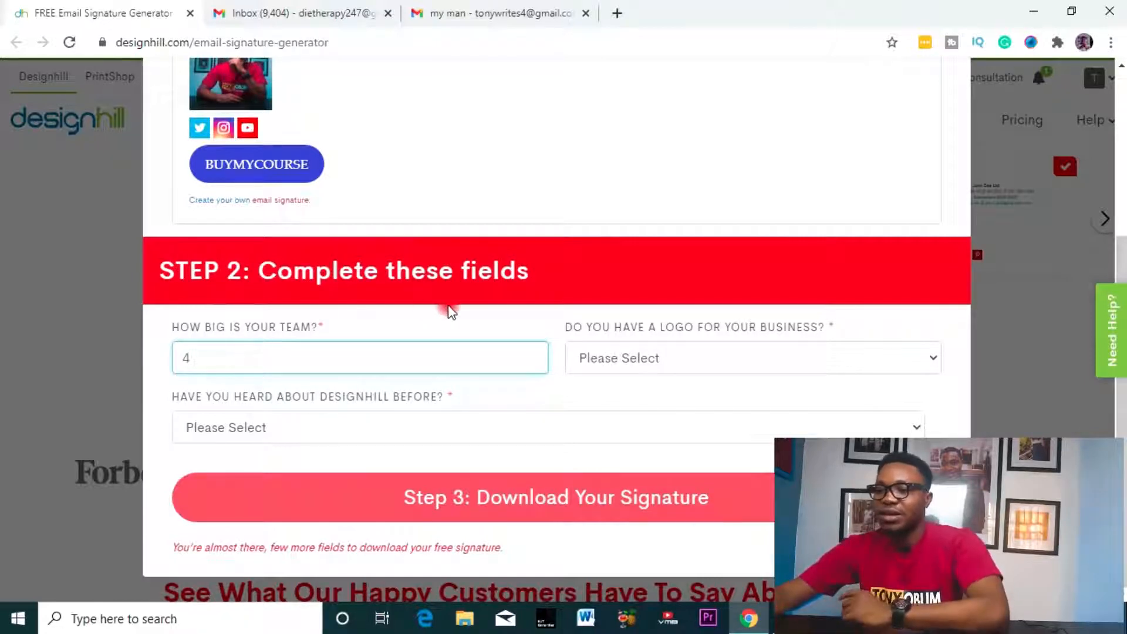
left_click(745, 362)
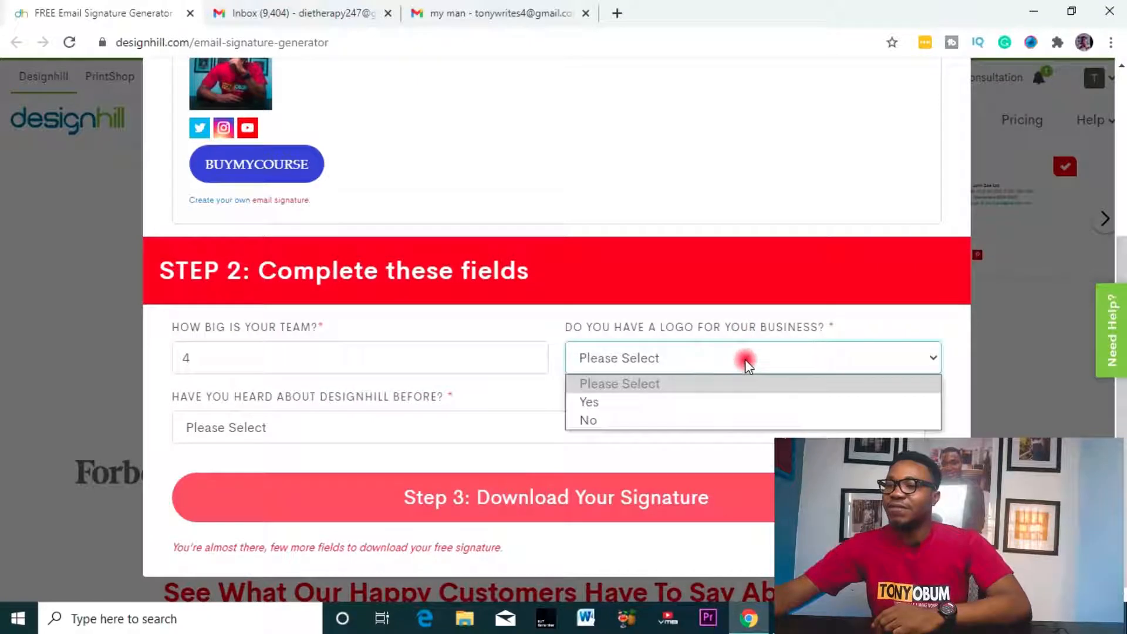
left_click(659, 401)
left_click(654, 397)
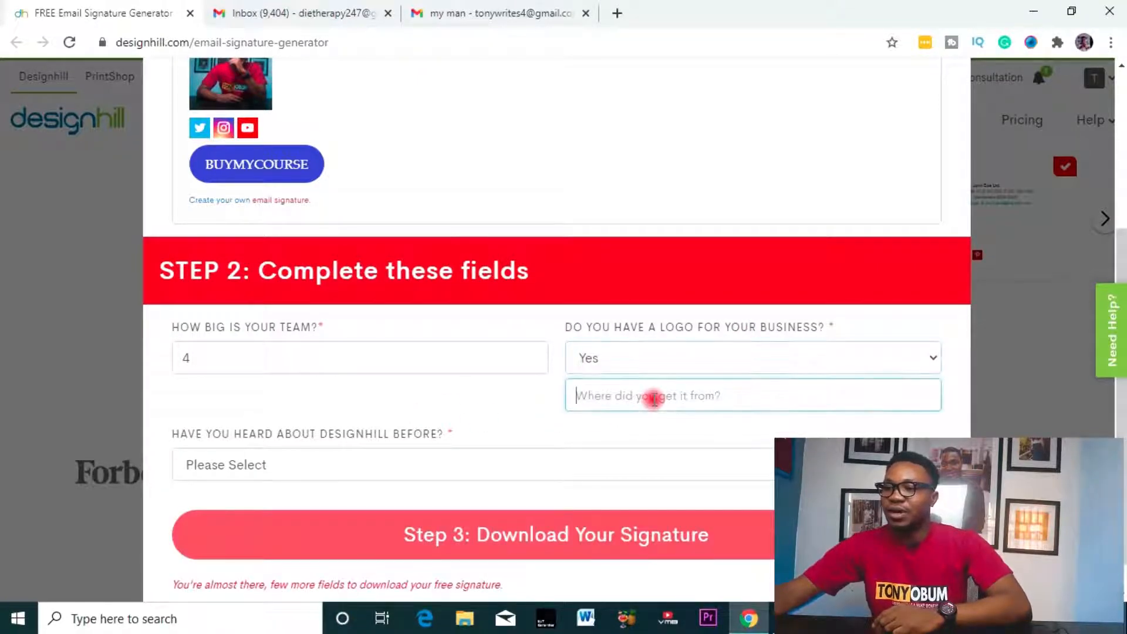
type("MYDESIGNER")
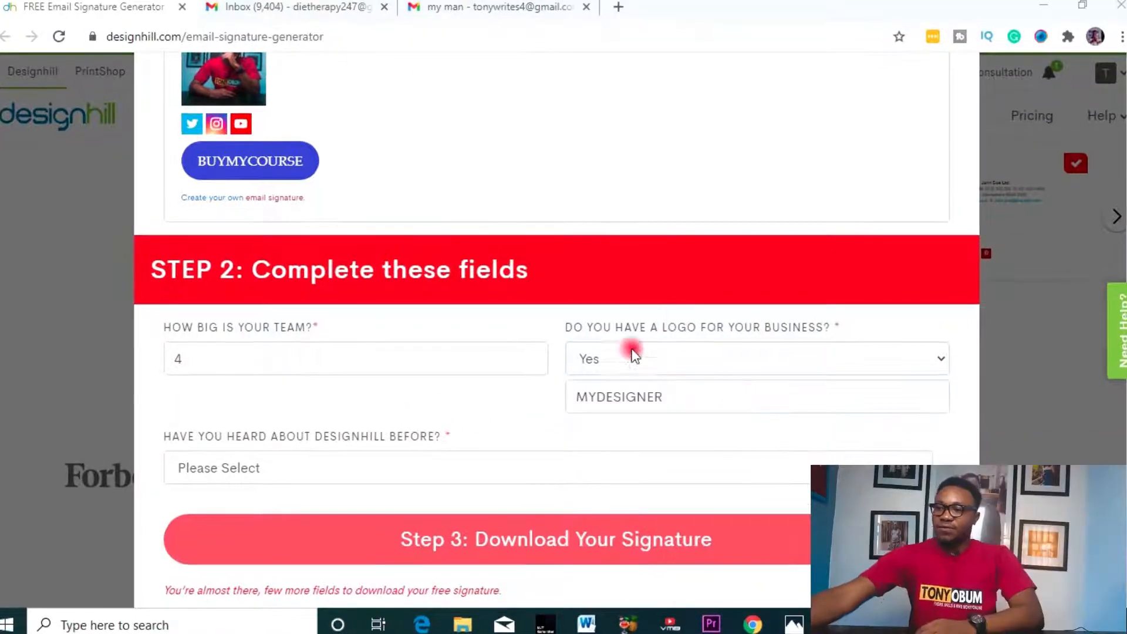
- Answer that you heard of Designhill via search engine YOUTUBE, then generate the signature
scroll(436, 449, "down", 1)
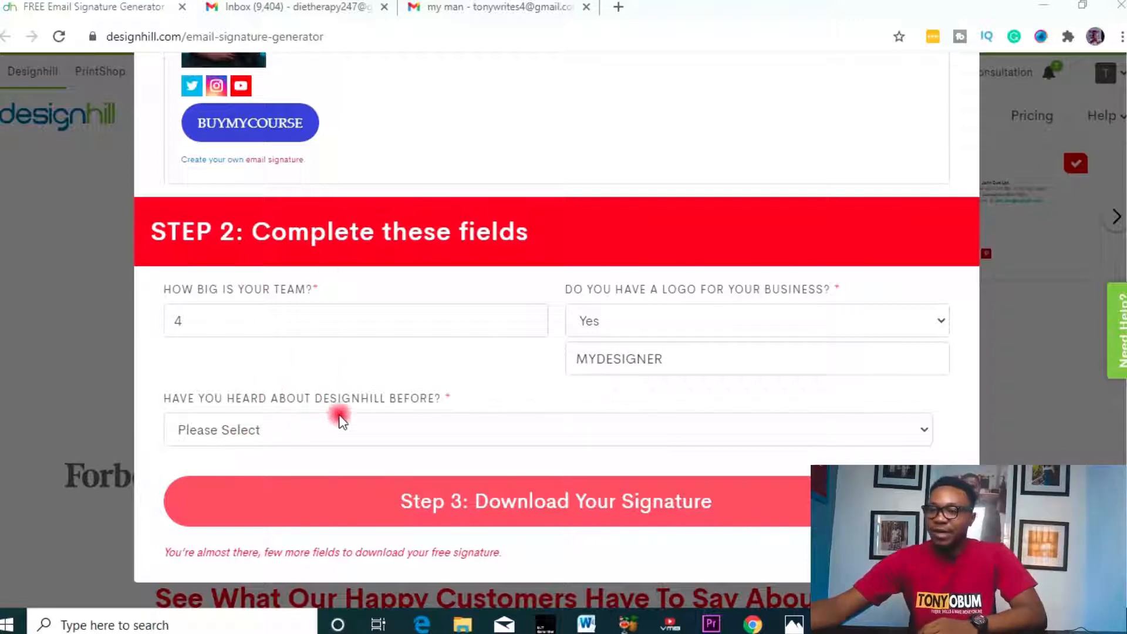
left_click(423, 429)
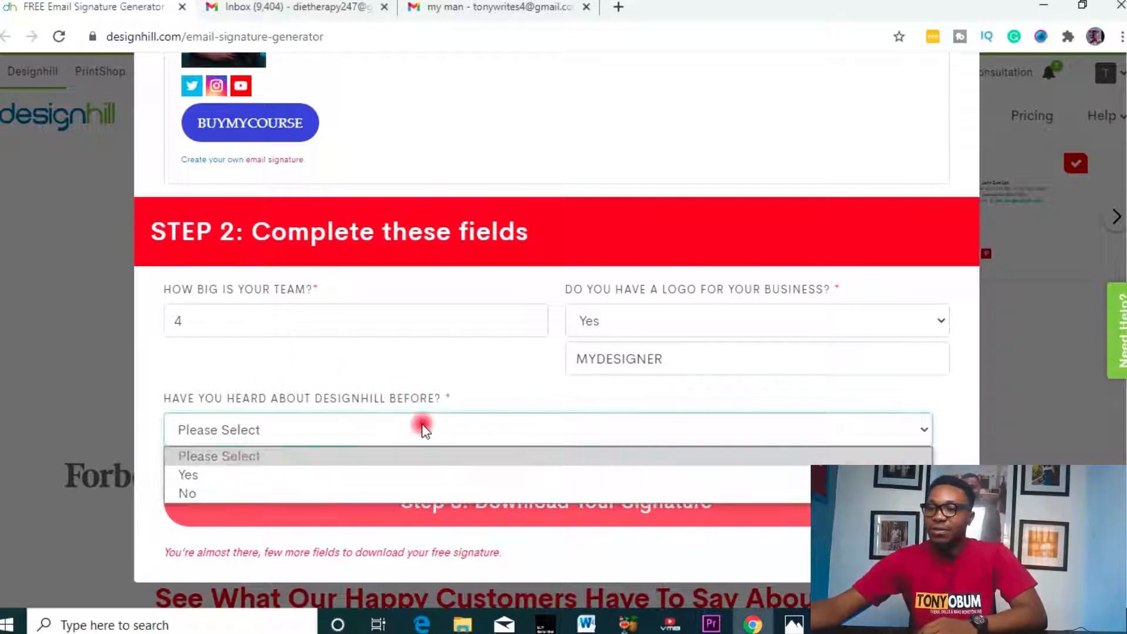
left_click(329, 474)
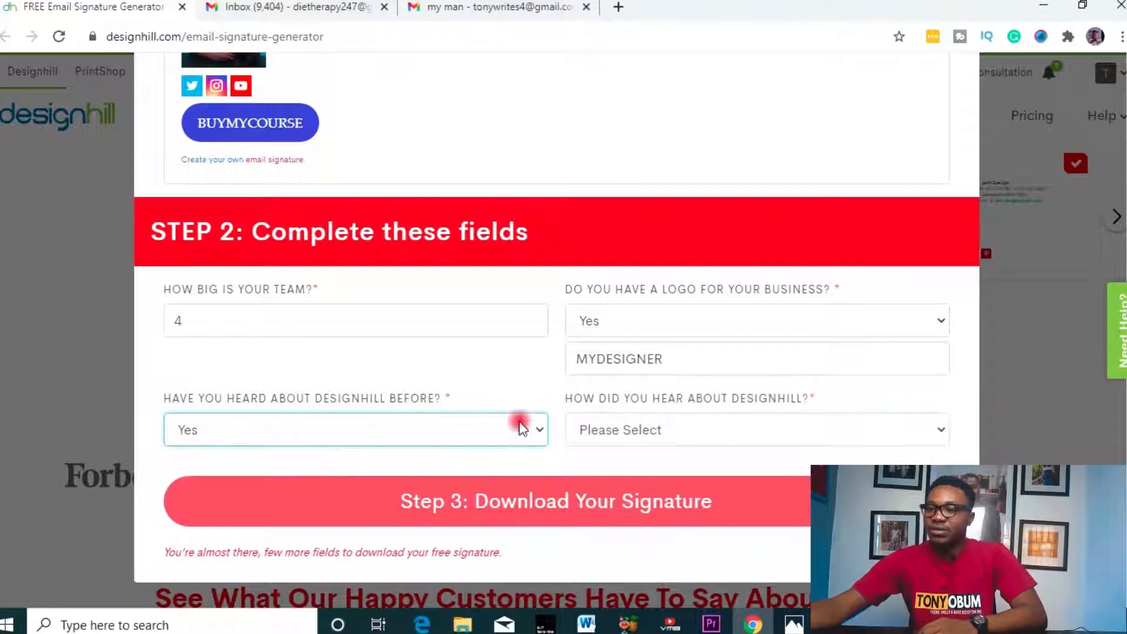
left_click(653, 423)
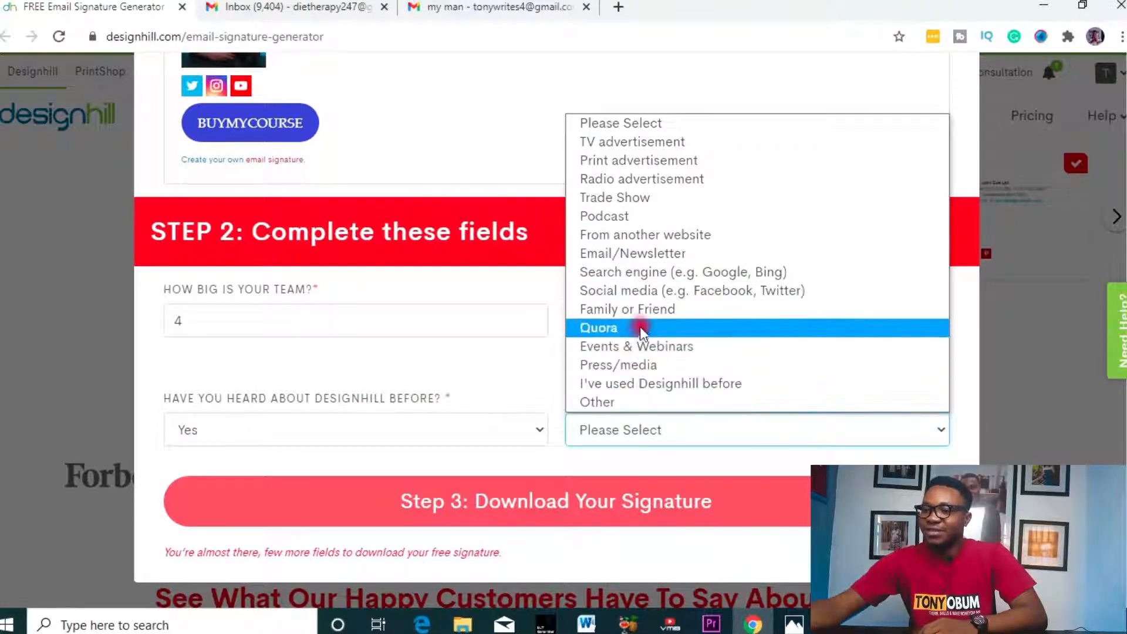
left_click(650, 309)
left_click(728, 441)
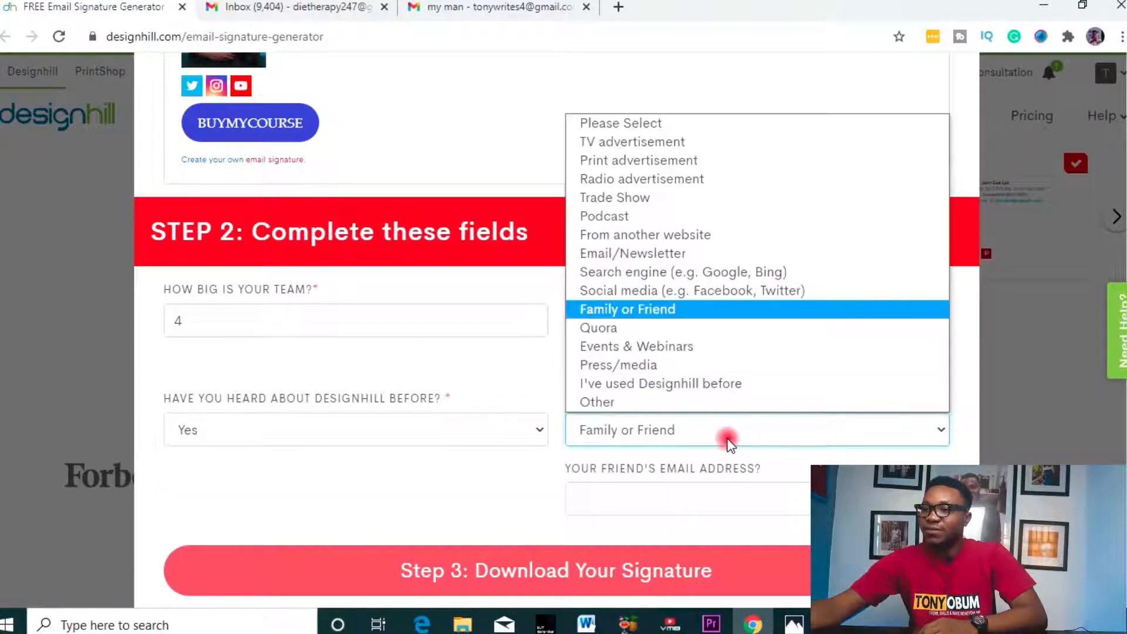
left_click(722, 291)
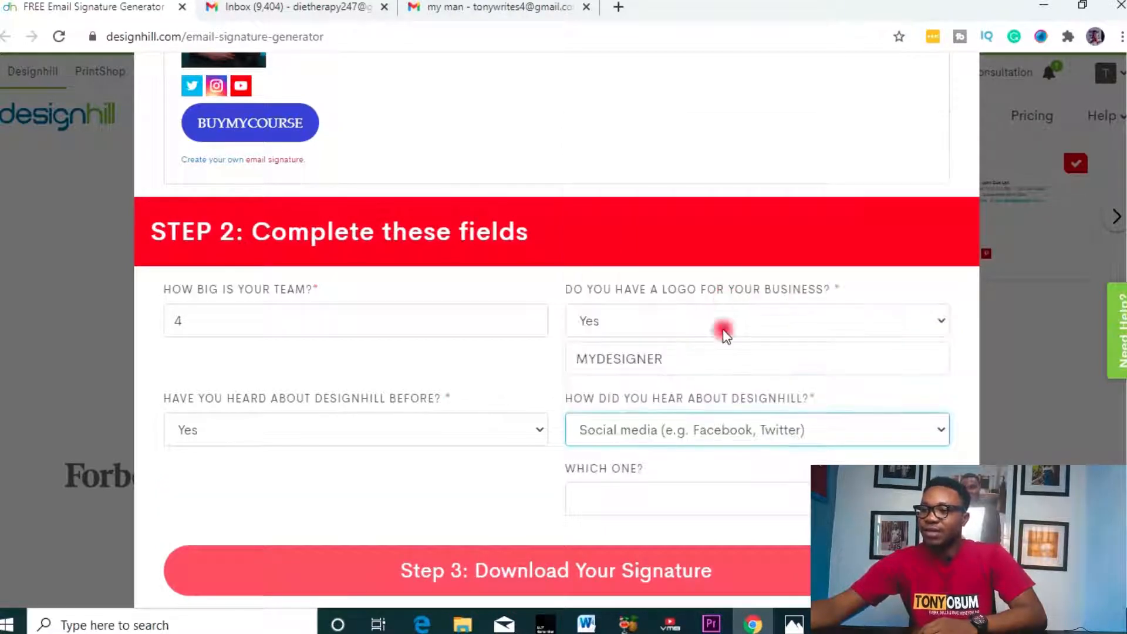
left_click(649, 490)
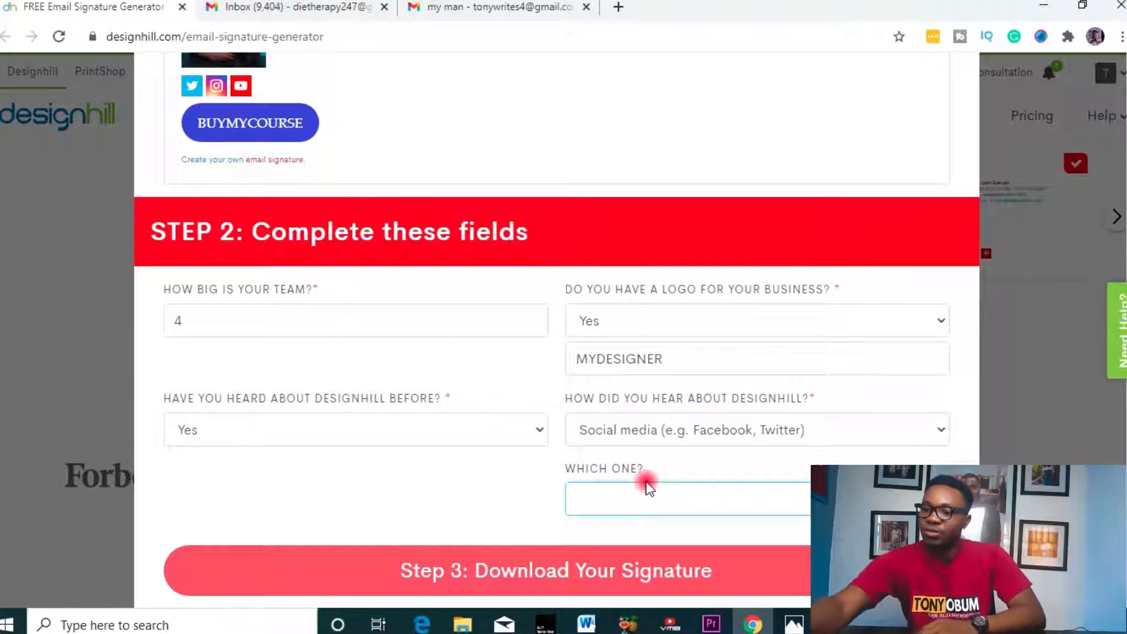
type("YOUTUBE")
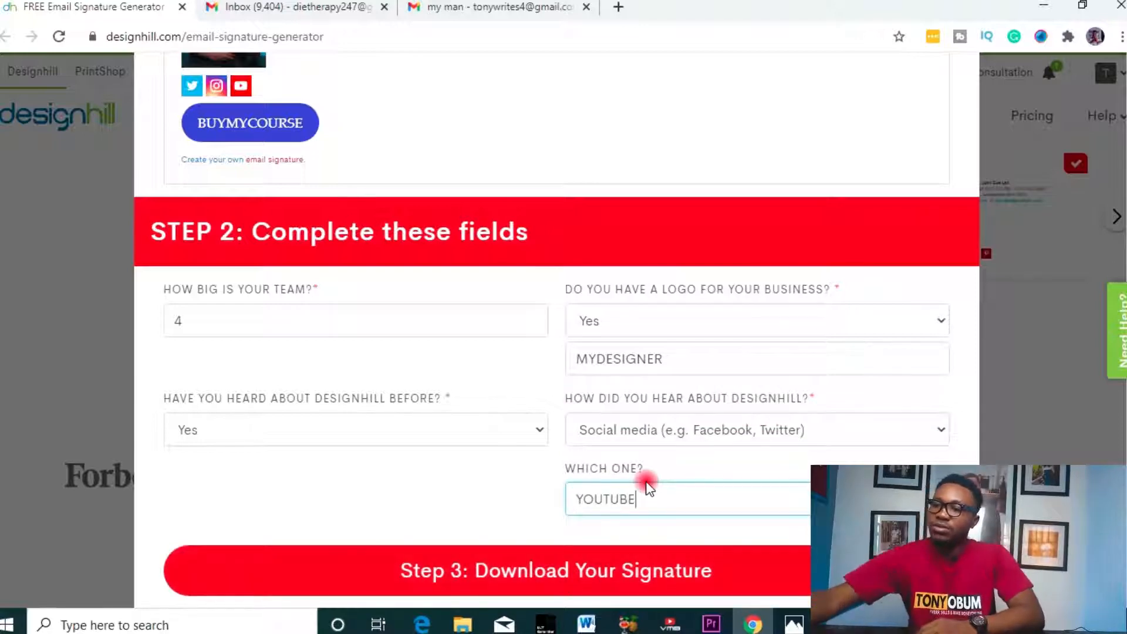
left_click(892, 435)
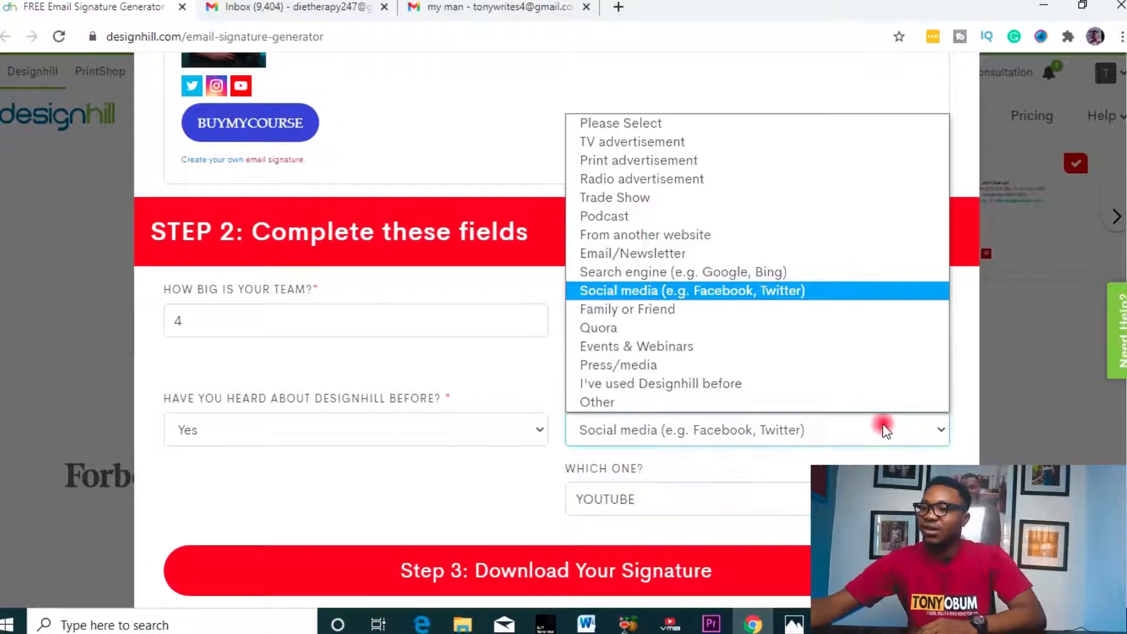
left_click(716, 275)
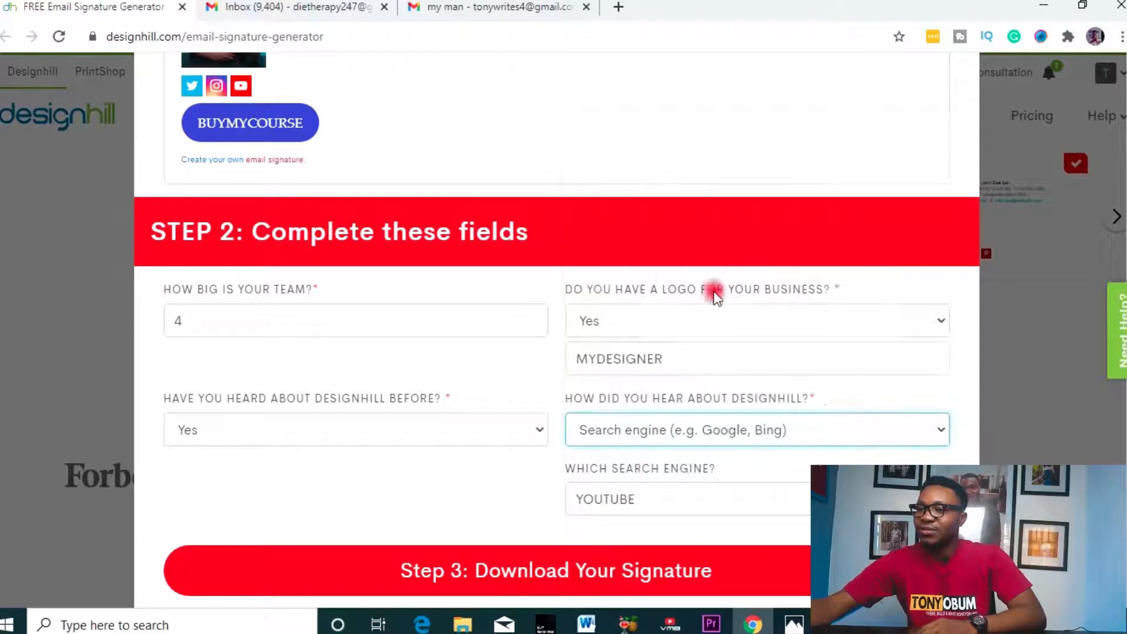
left_click(685, 504)
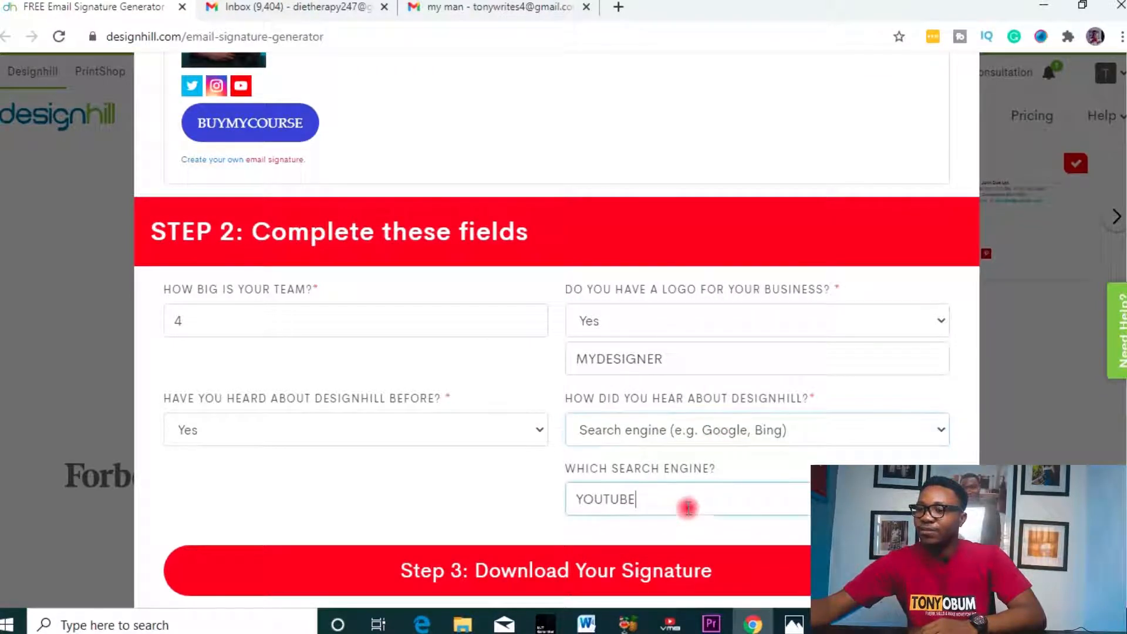
scroll(495, 513, "down", 1)
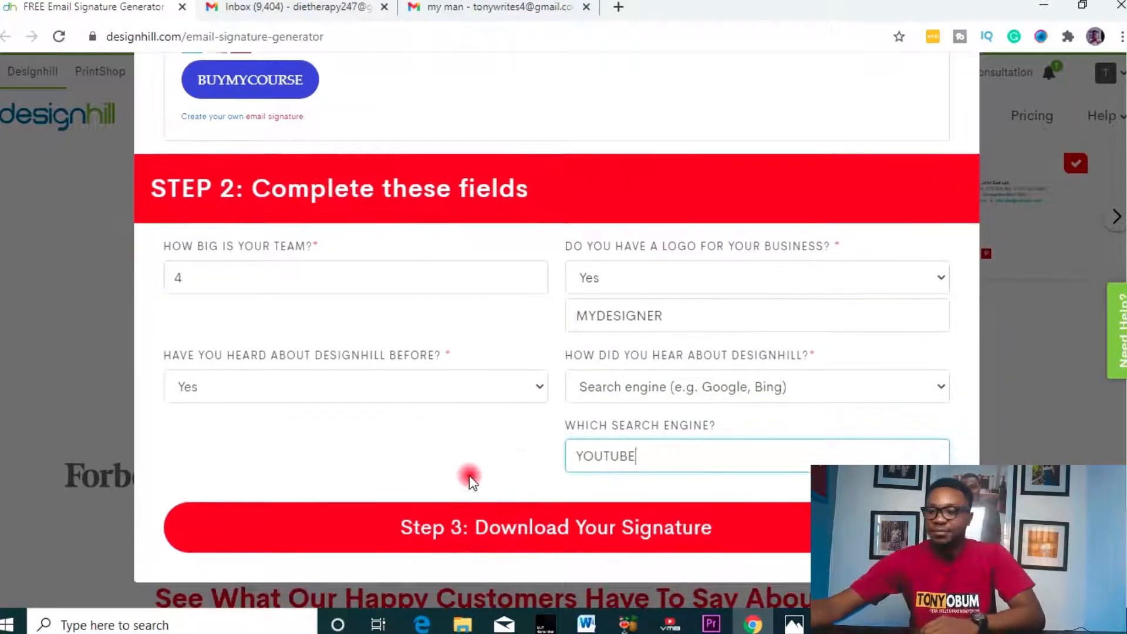
left_click(537, 531)
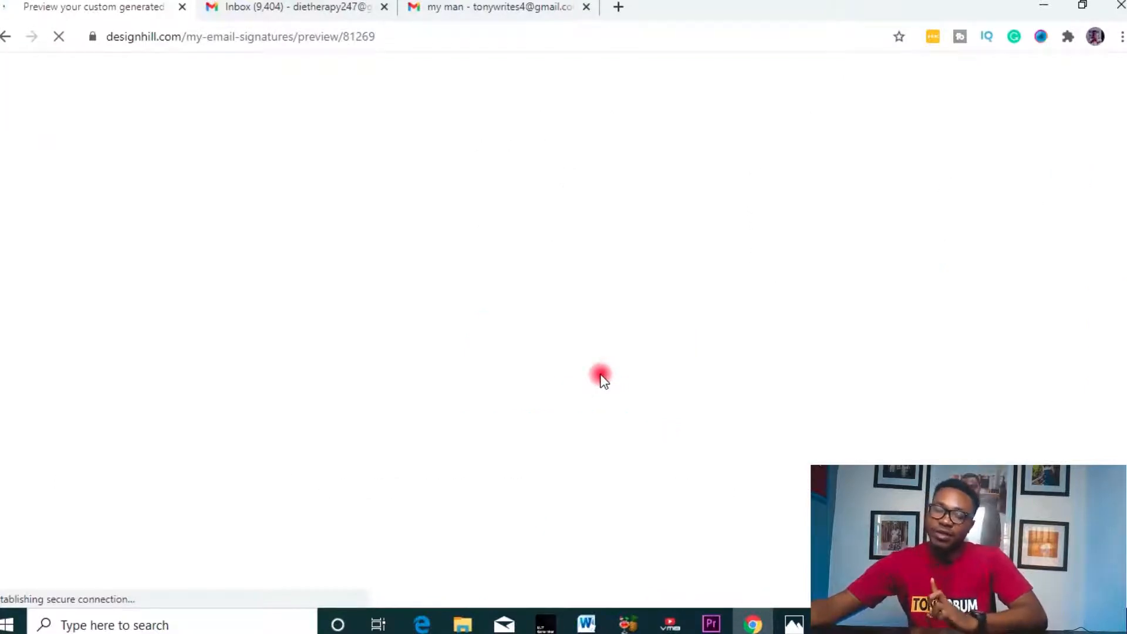
- Review the Gmail, Outlook and iPhone/iPad install instructions, leaving the Gmail steps expanded
scroll(631, 352, "down", 5)
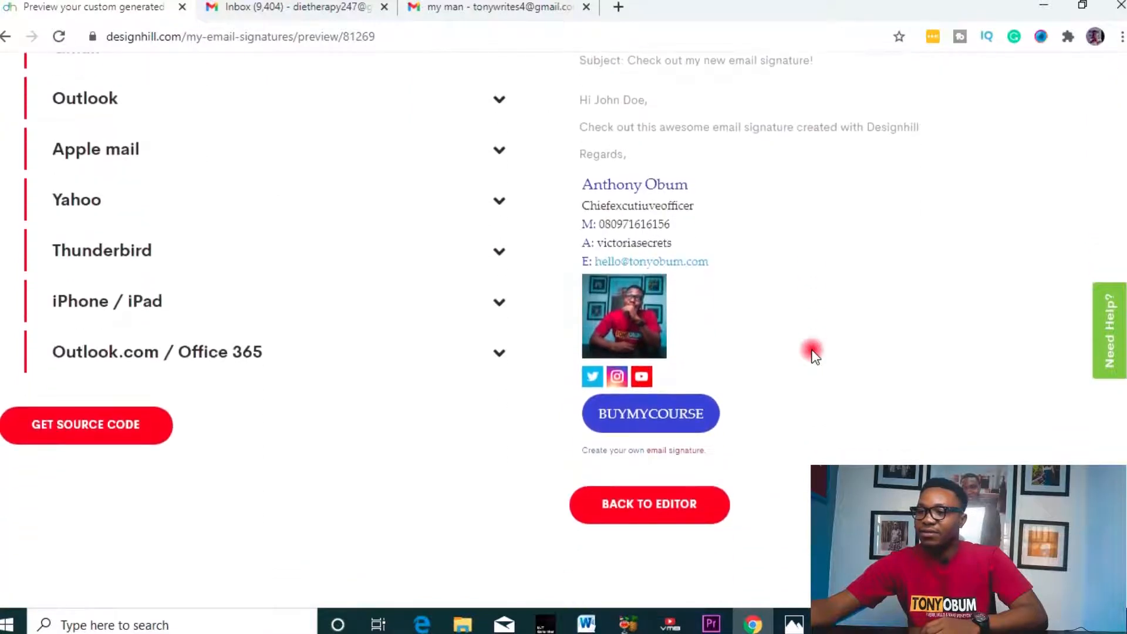
scroll(814, 352, "up", 5)
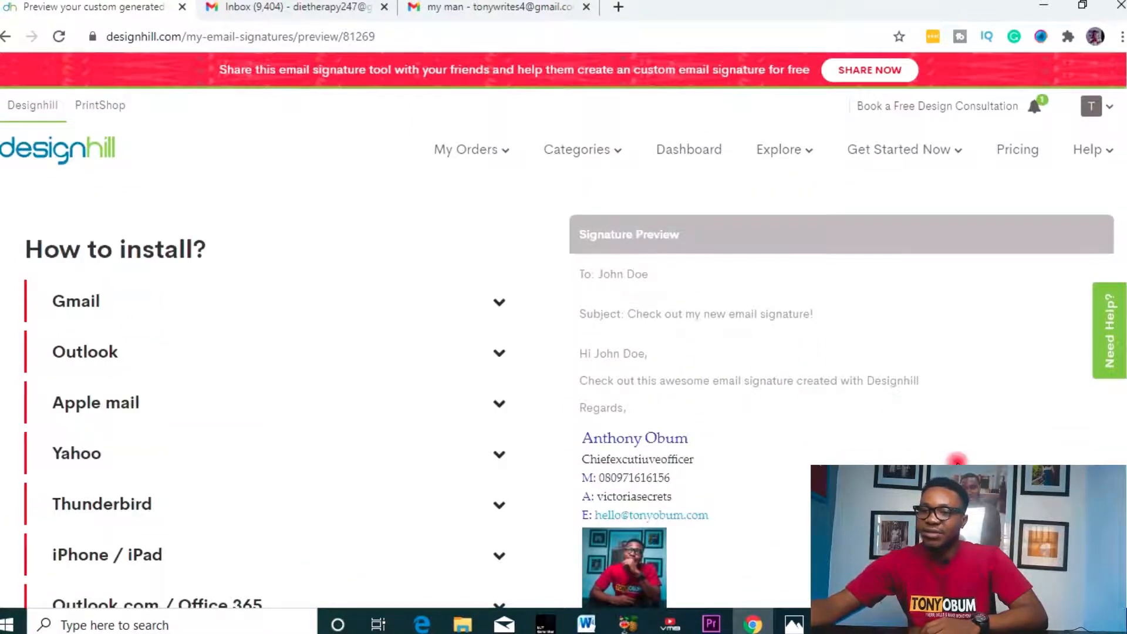
scroll(946, 448, "down", 3)
scroll(947, 450, "up", 4)
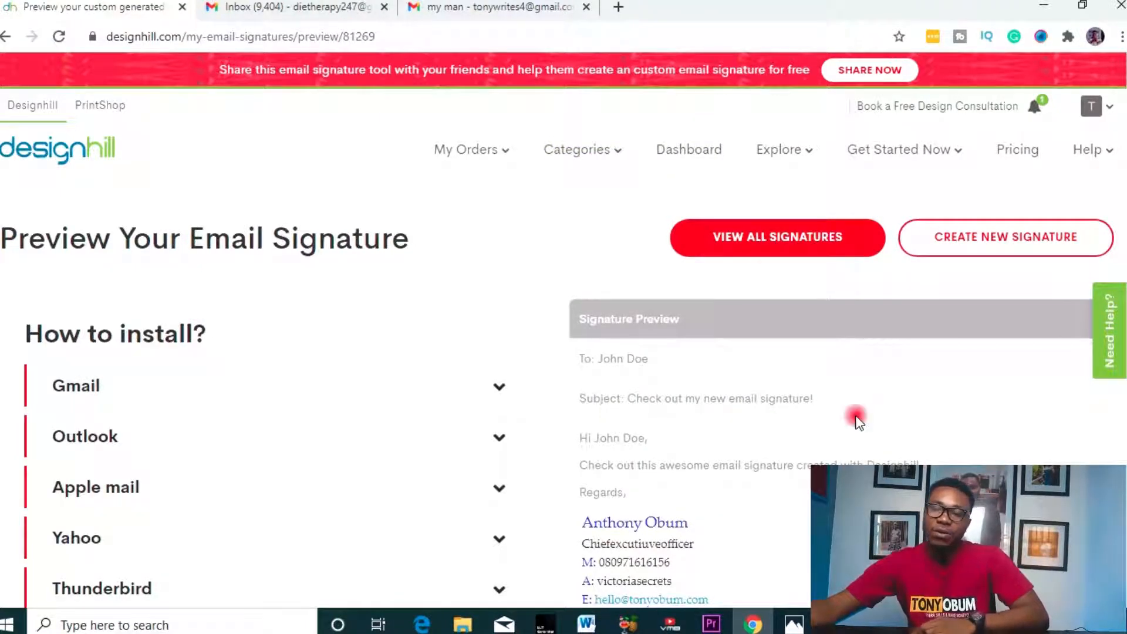
scroll(273, 291, "down", 1)
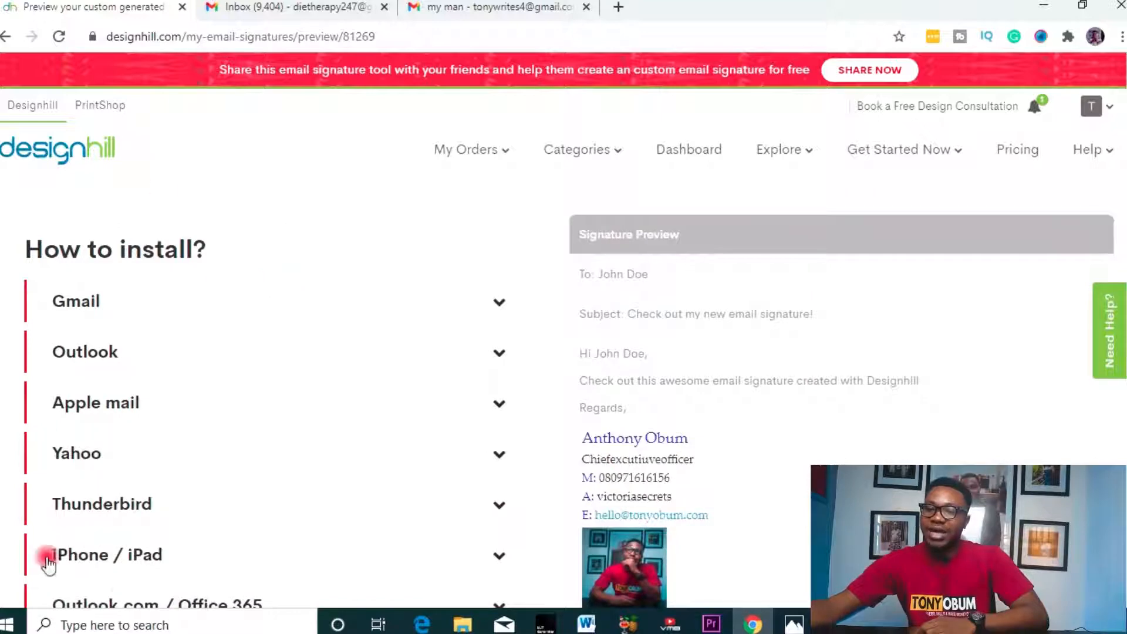
scroll(174, 379, "down", 1)
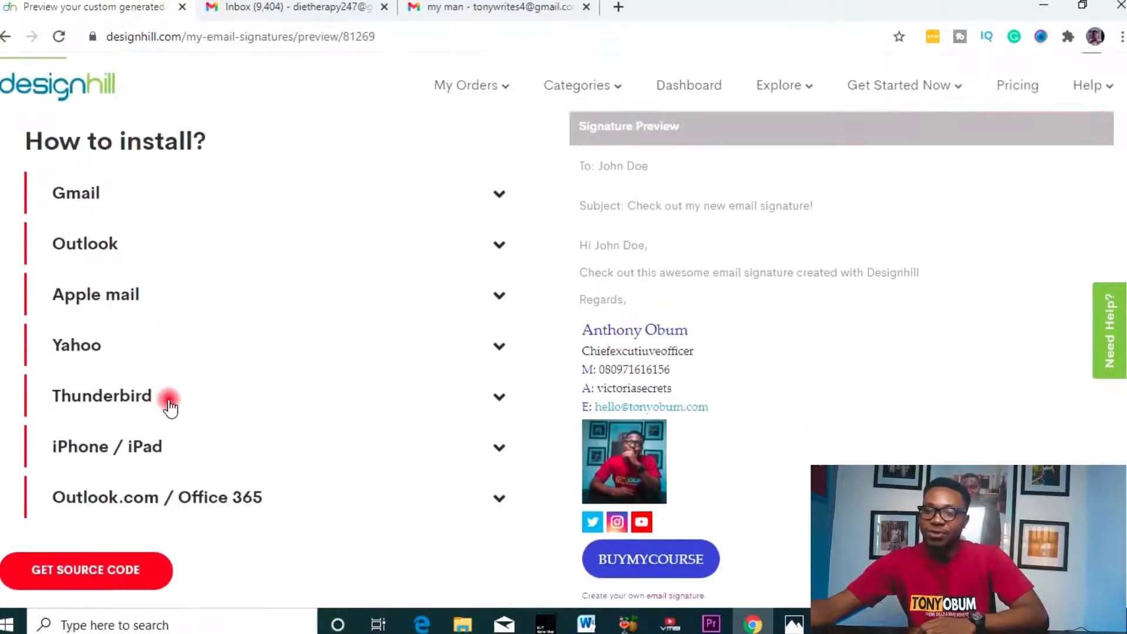
scroll(171, 409, "up", 2)
left_click(393, 317)
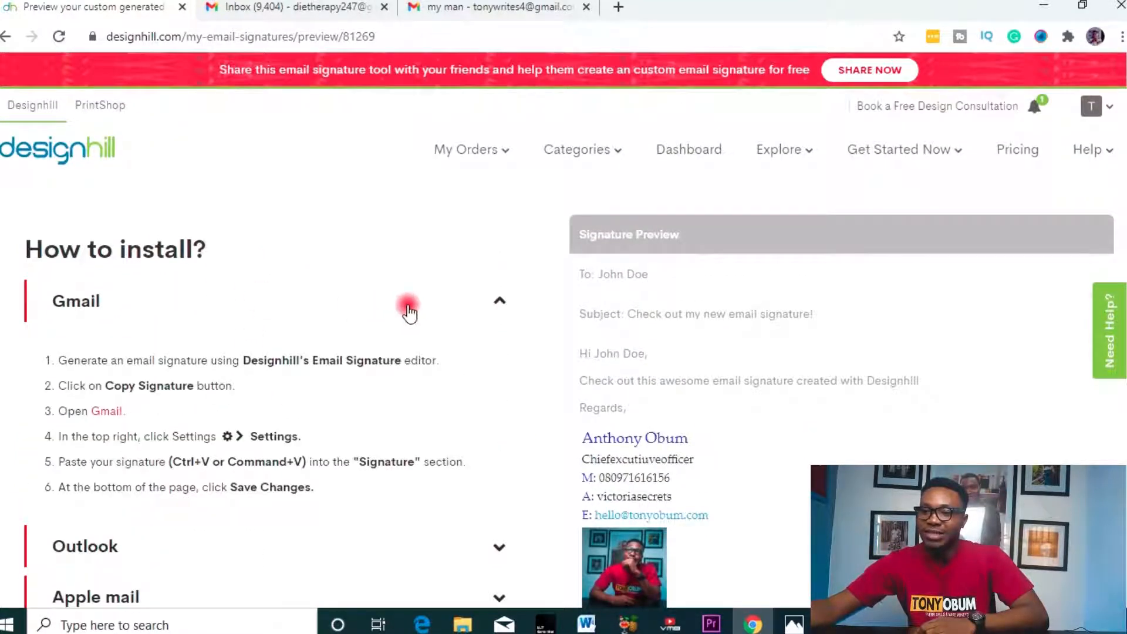
left_click(409, 311)
scroll(334, 349, "down", 1)
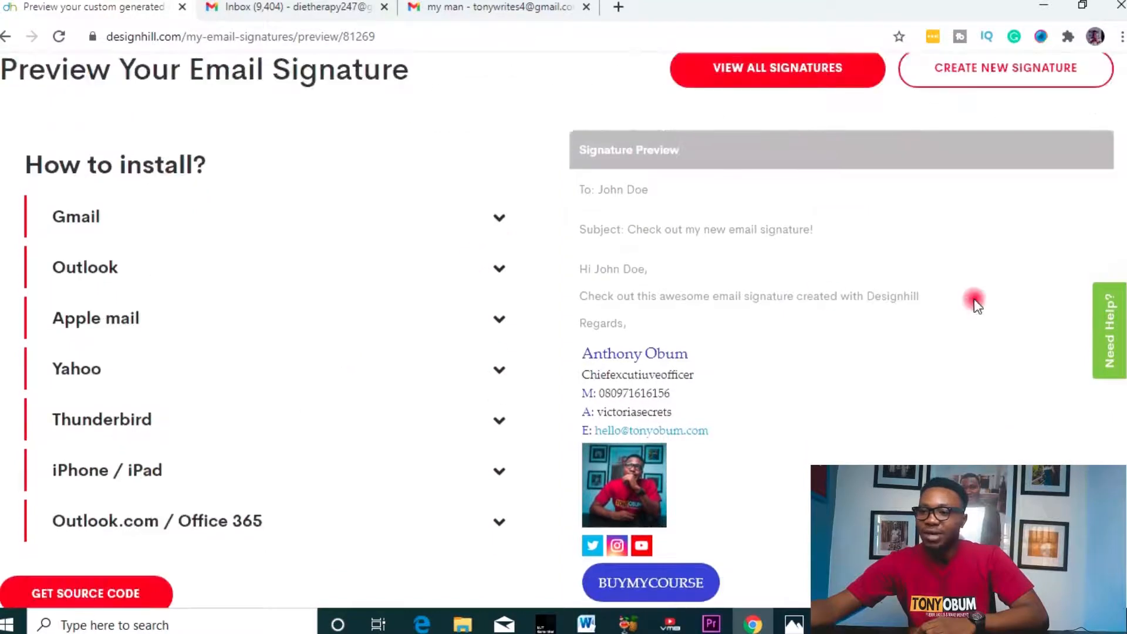
left_click(460, 270)
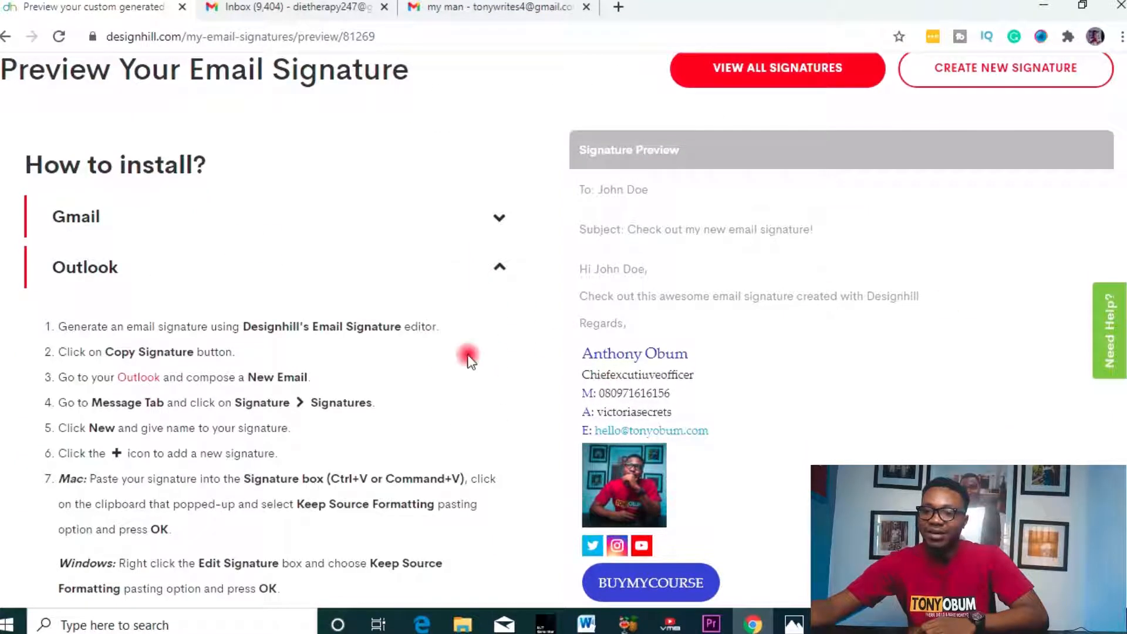
left_click(450, 264)
scroll(300, 388, "down", 1)
left_click(310, 399)
left_click(309, 392)
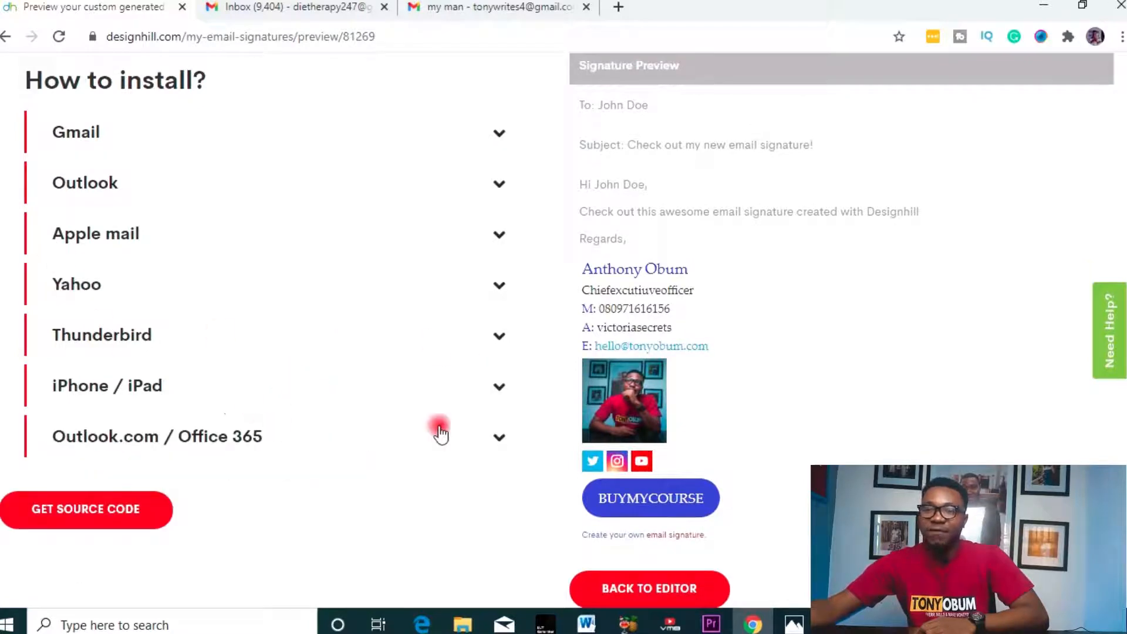
scroll(352, 176, "up", 2)
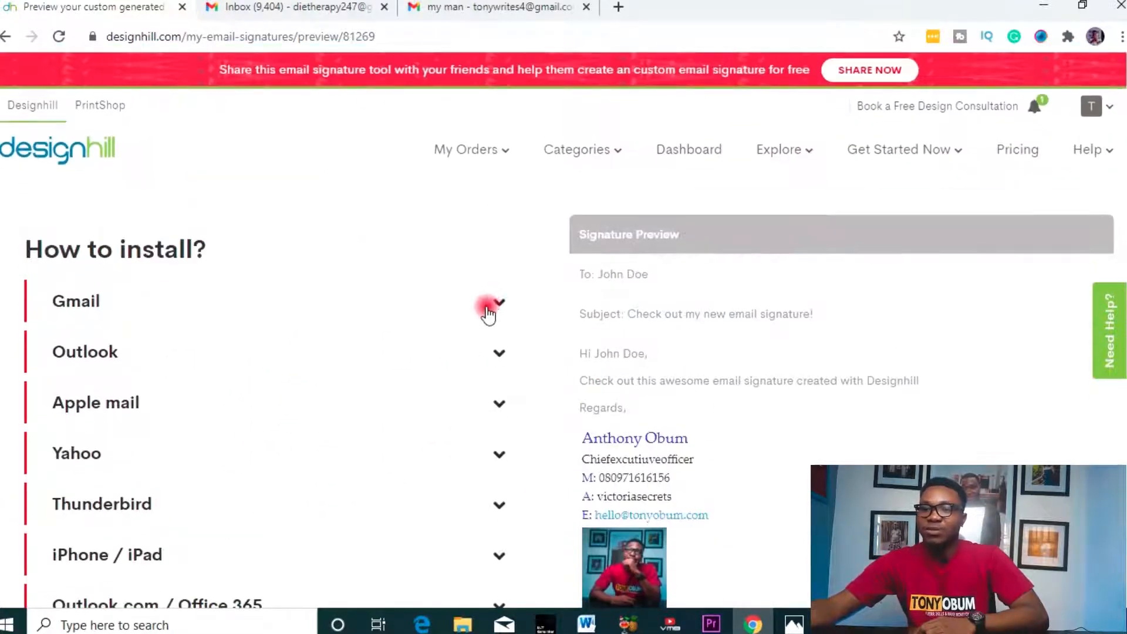
left_click(487, 307)
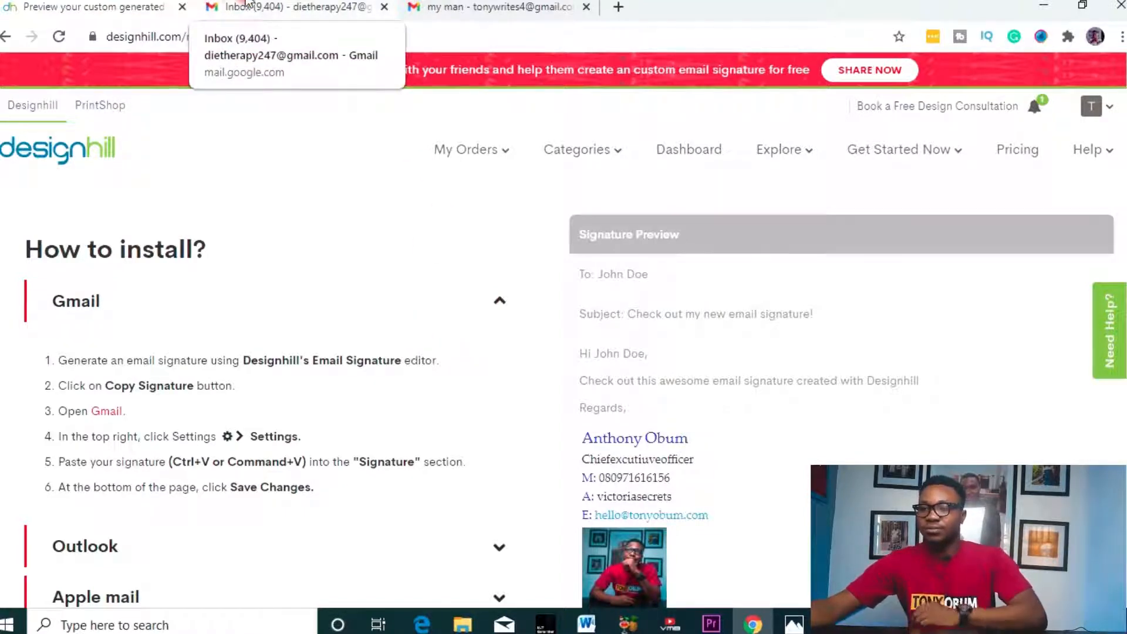
- Copy the generated signature, dismiss the testimonial request, and bring up the Gmail inbox
left_click(271, 6)
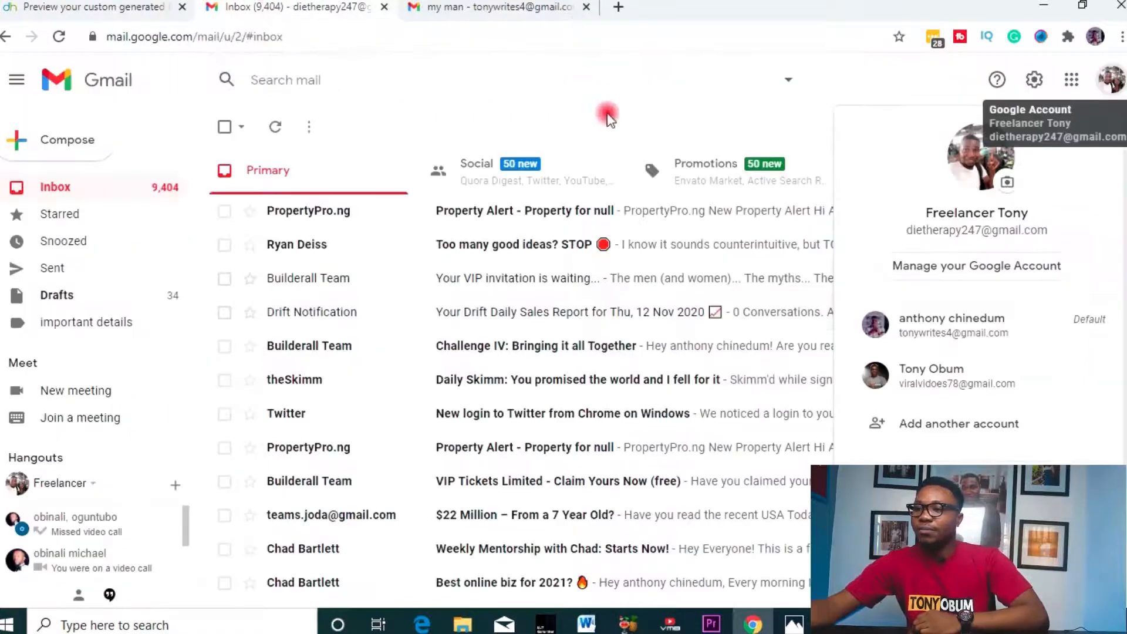
left_click(634, 113)
left_click(82, 4)
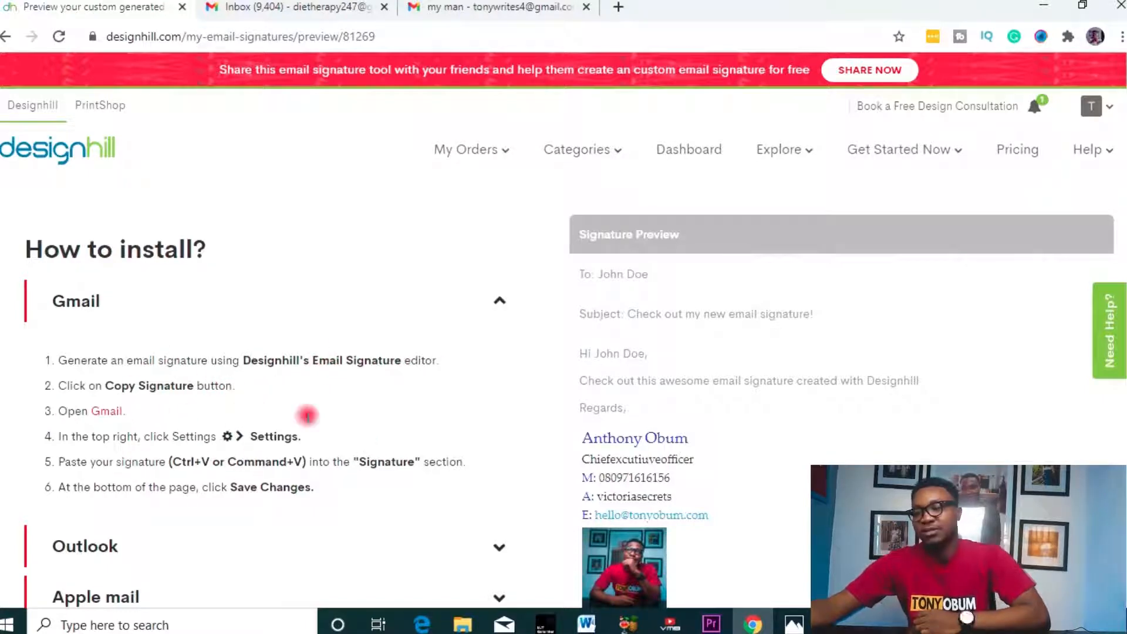
scroll(357, 360, "down", 4)
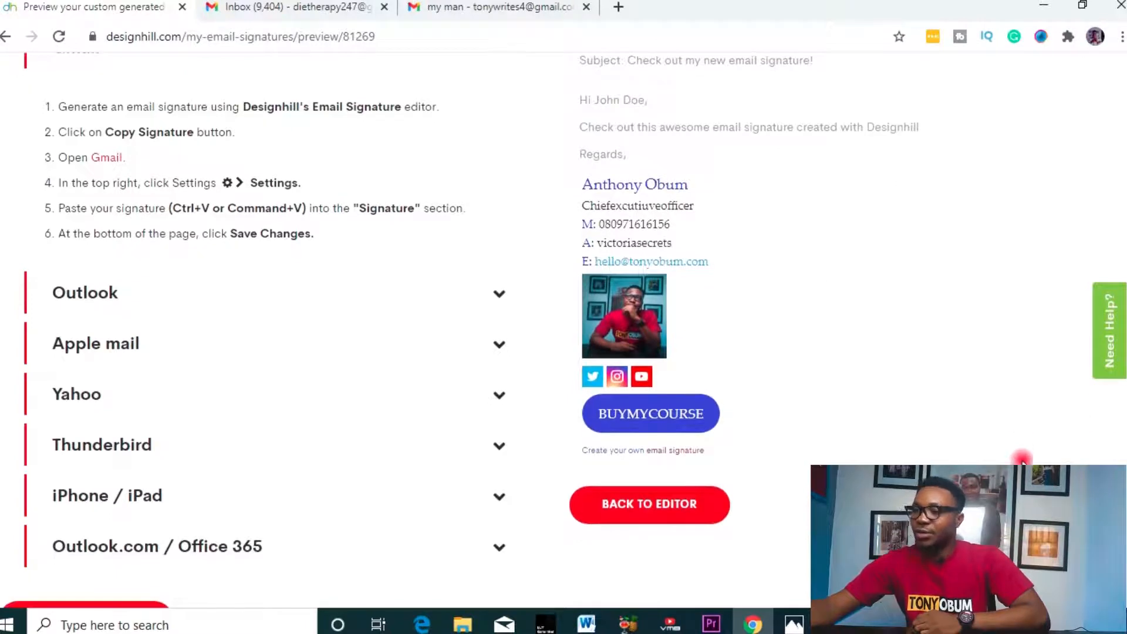
left_click(85, 605)
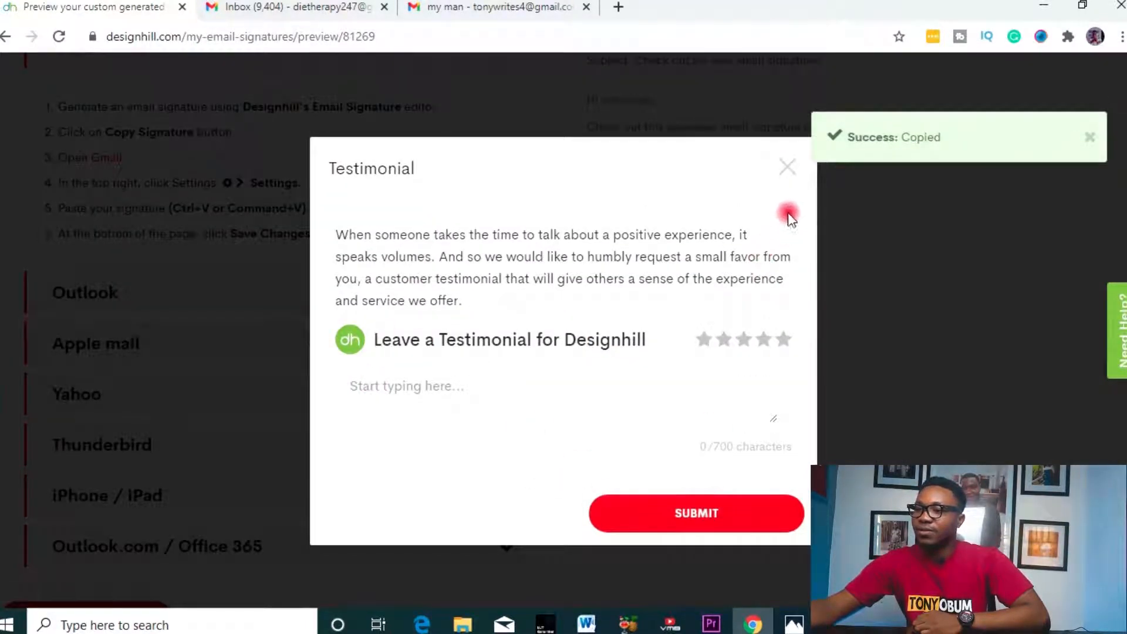
left_click(787, 167)
scroll(957, 317, "up", 5)
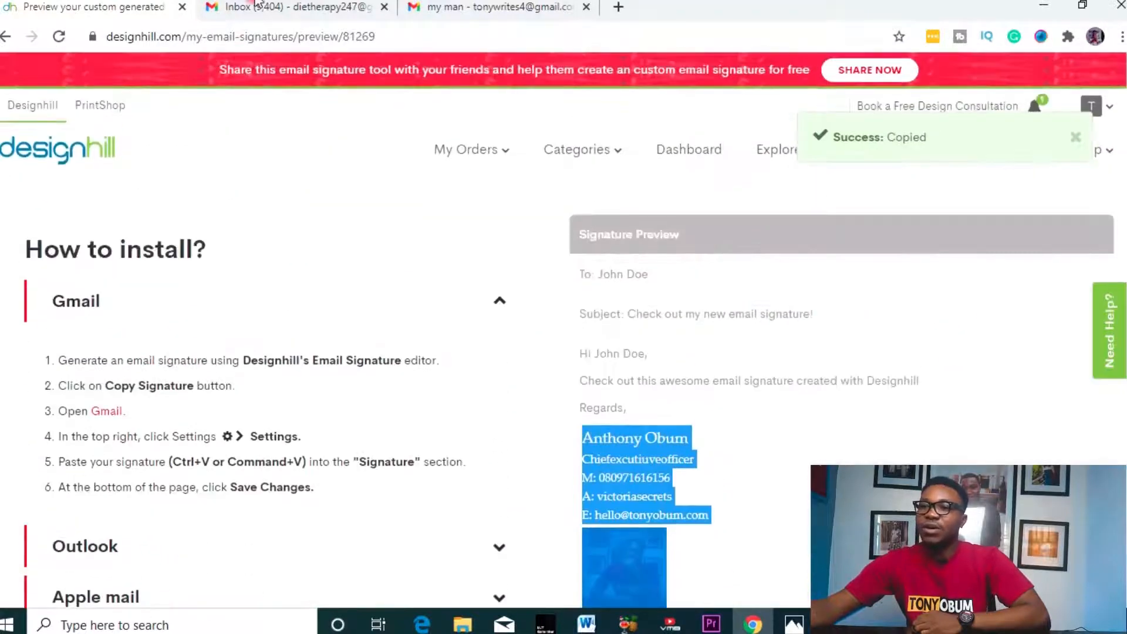
left_click(253, 8)
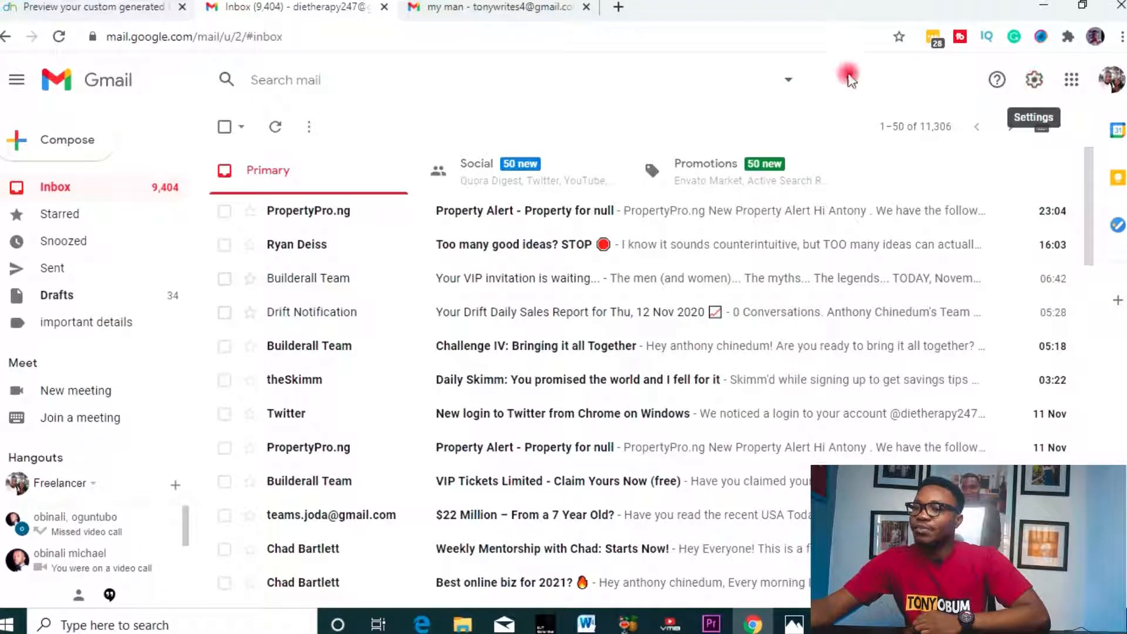
- In the sending Gmail account, open the full settings from the quick settings panel
left_click(549, 11)
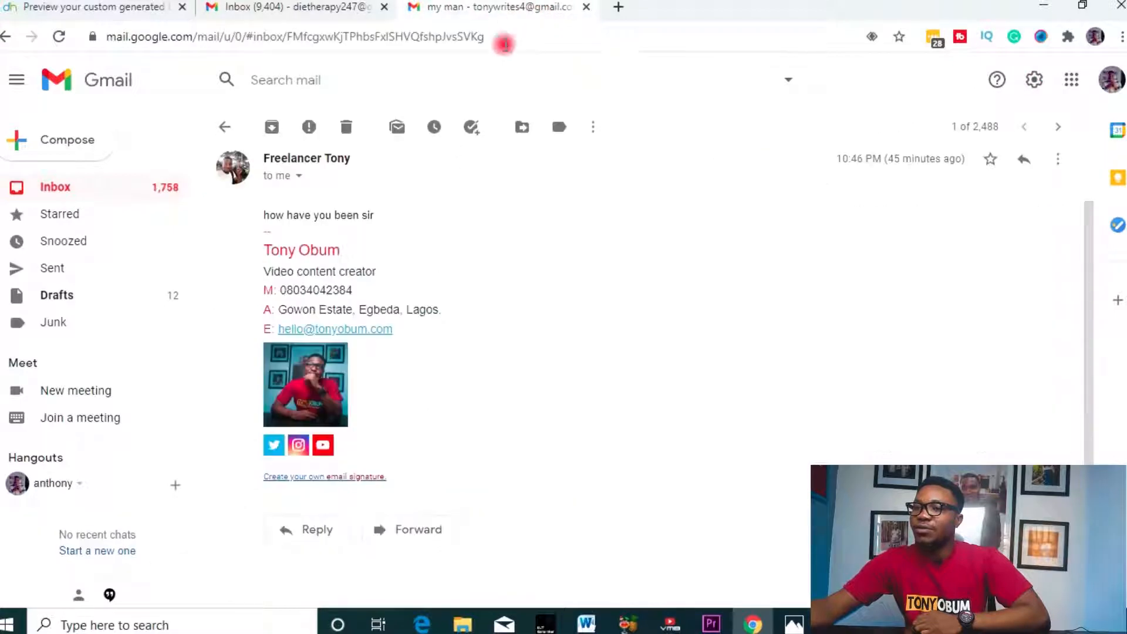
left_click(52, 188)
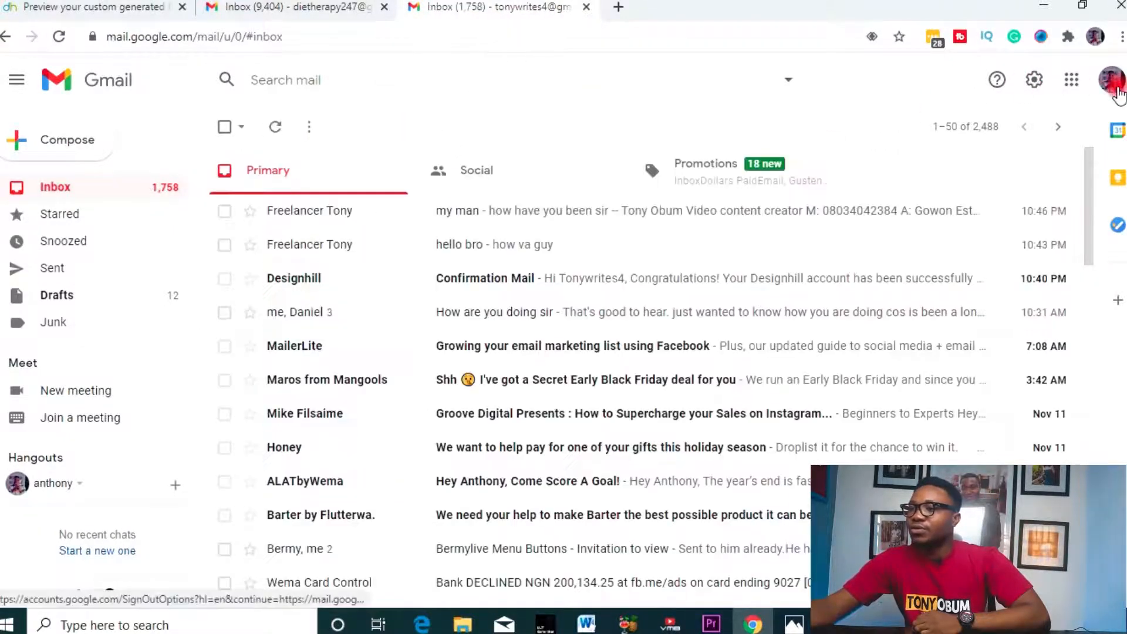
left_click(1116, 88)
left_click(1019, 82)
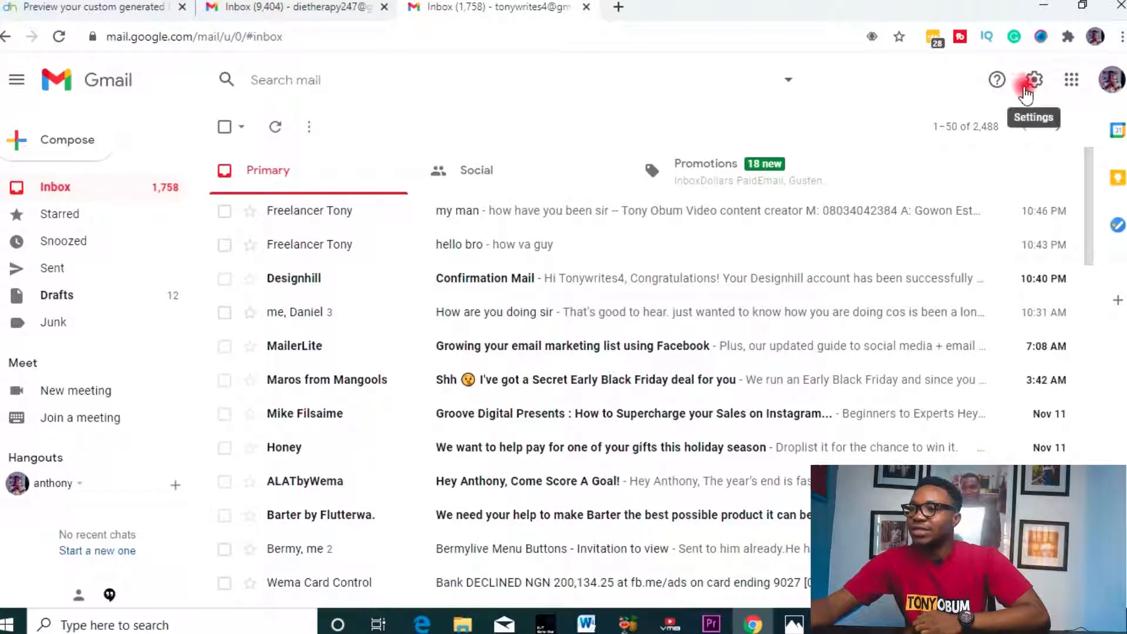
left_click(1024, 88)
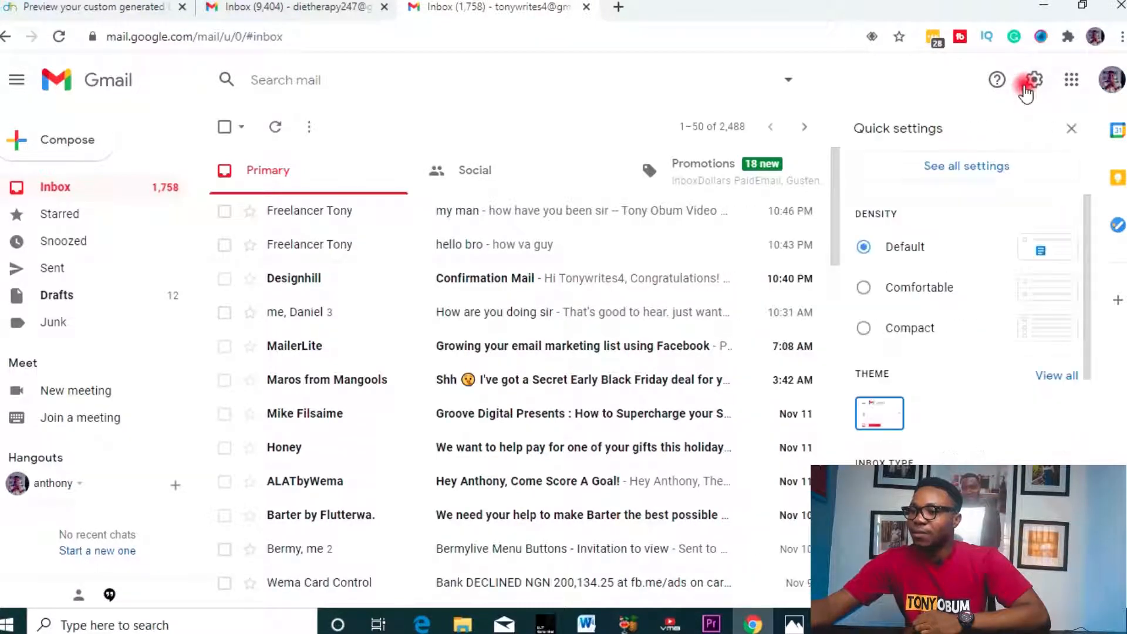
left_click(982, 176)
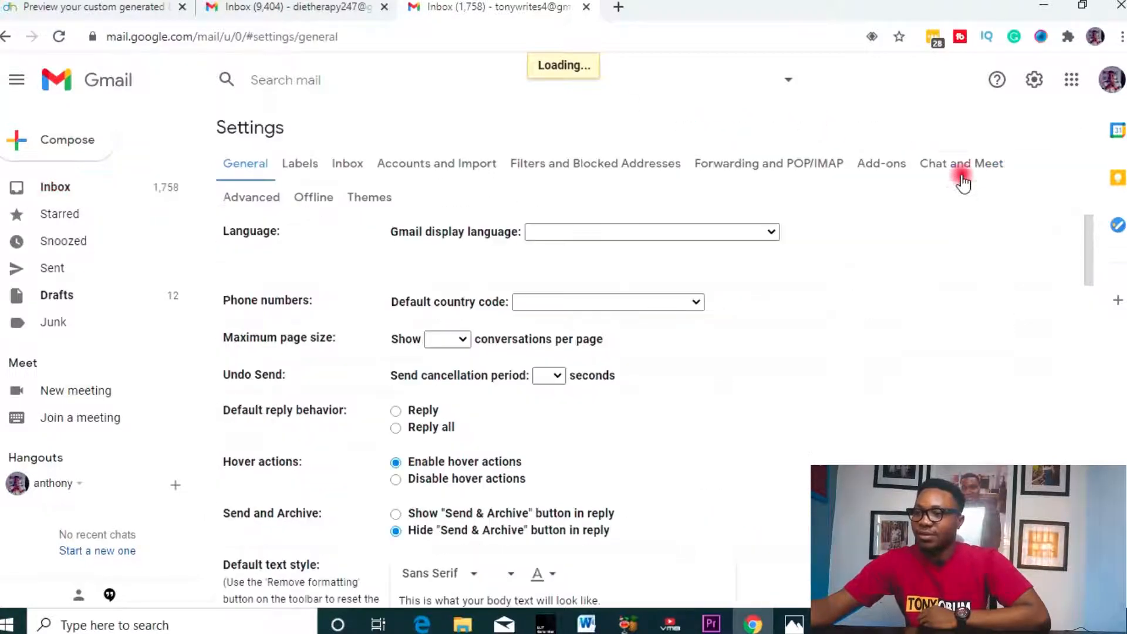
- Scroll General settings down to the Signature section and create a new signature
scroll(398, 235, "down", 2)
scroll(400, 237, "down", 7)
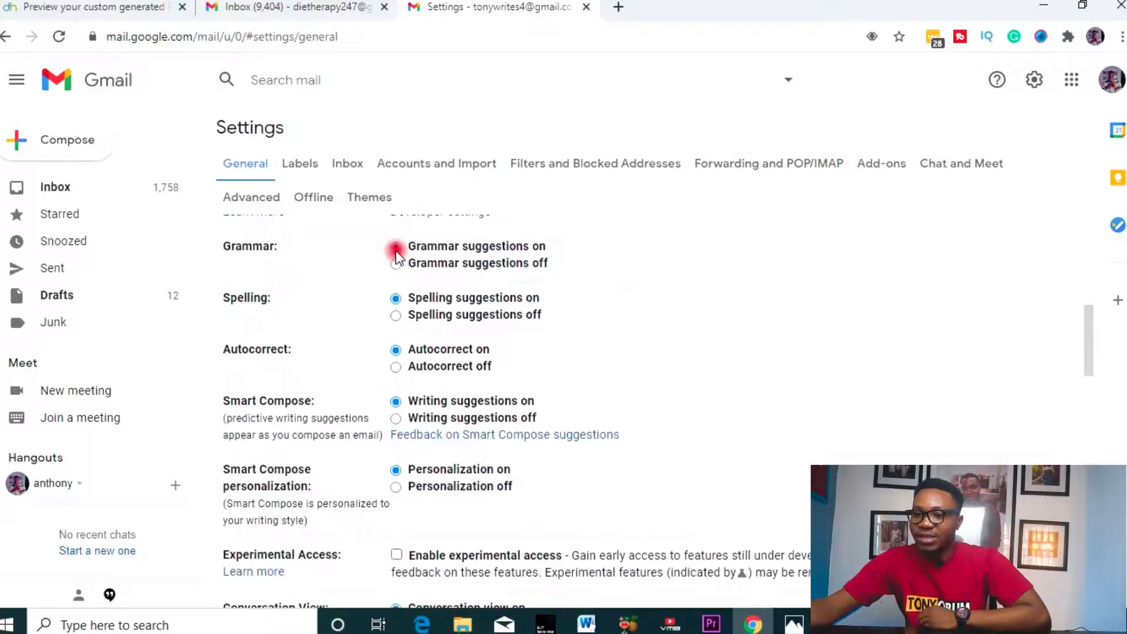
scroll(396, 252, "down", 8)
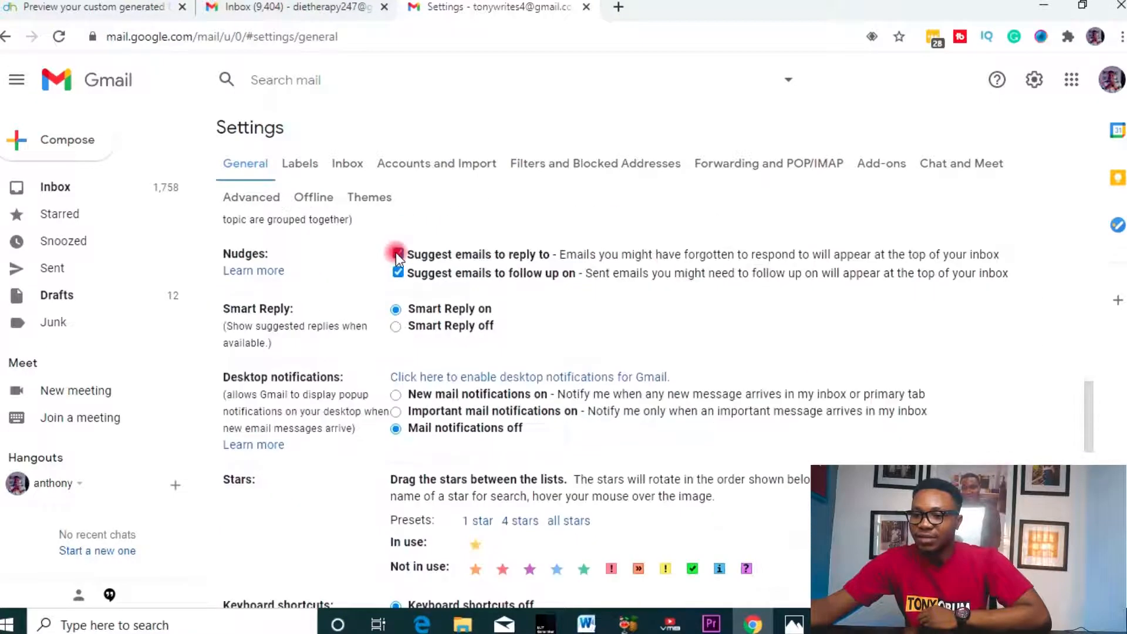
scroll(398, 255, "down", 6)
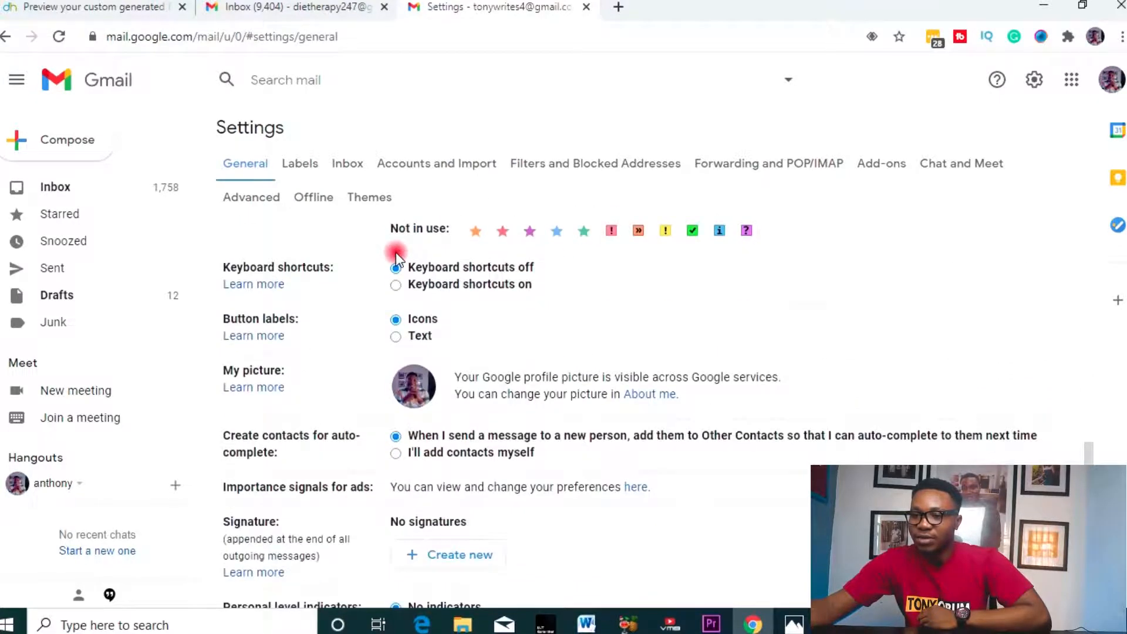
scroll(397, 257, "down", 2)
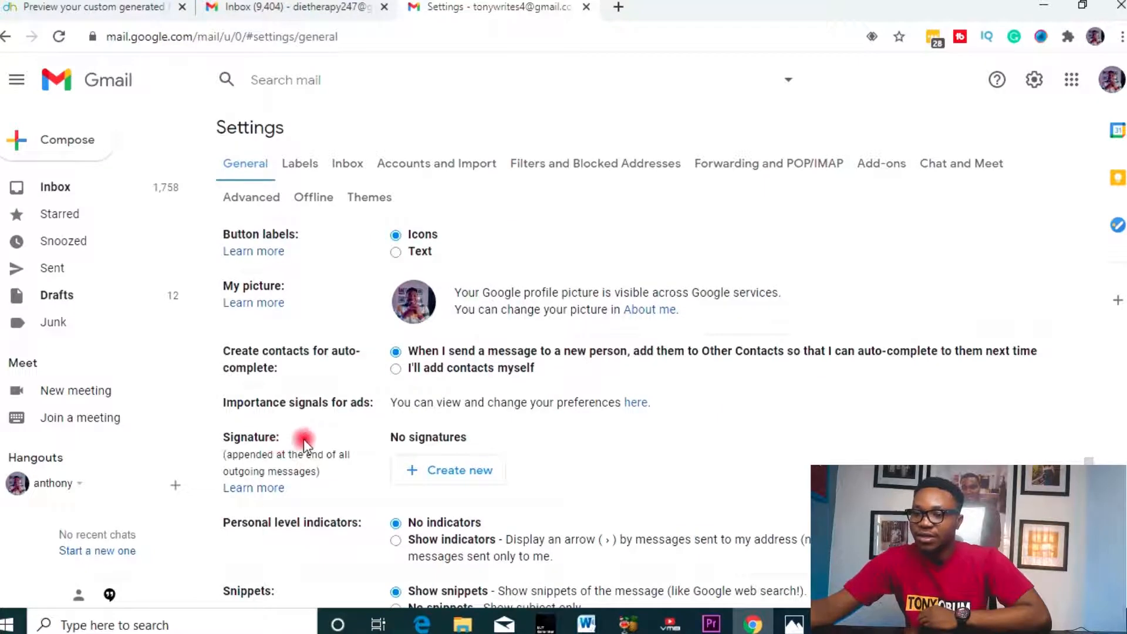
scroll(304, 444, "down", 3)
left_click(462, 301)
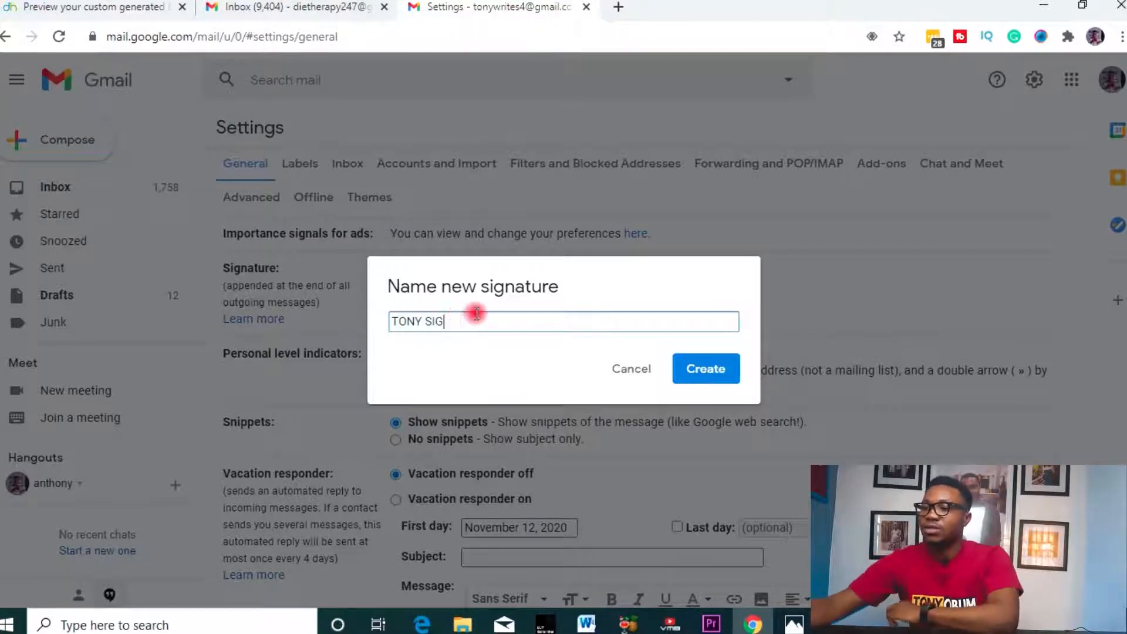
- Create the TONY SIG signature and verify its BUYMYCOURSE button link against the Designhill preview
left_click(706, 370)
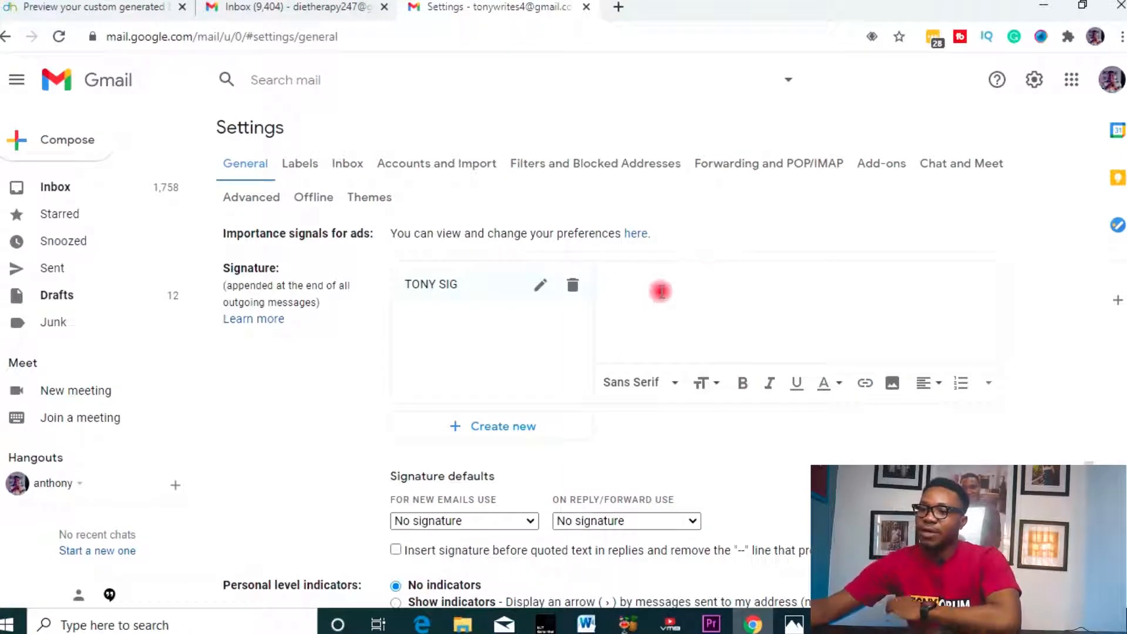
left_click(663, 299)
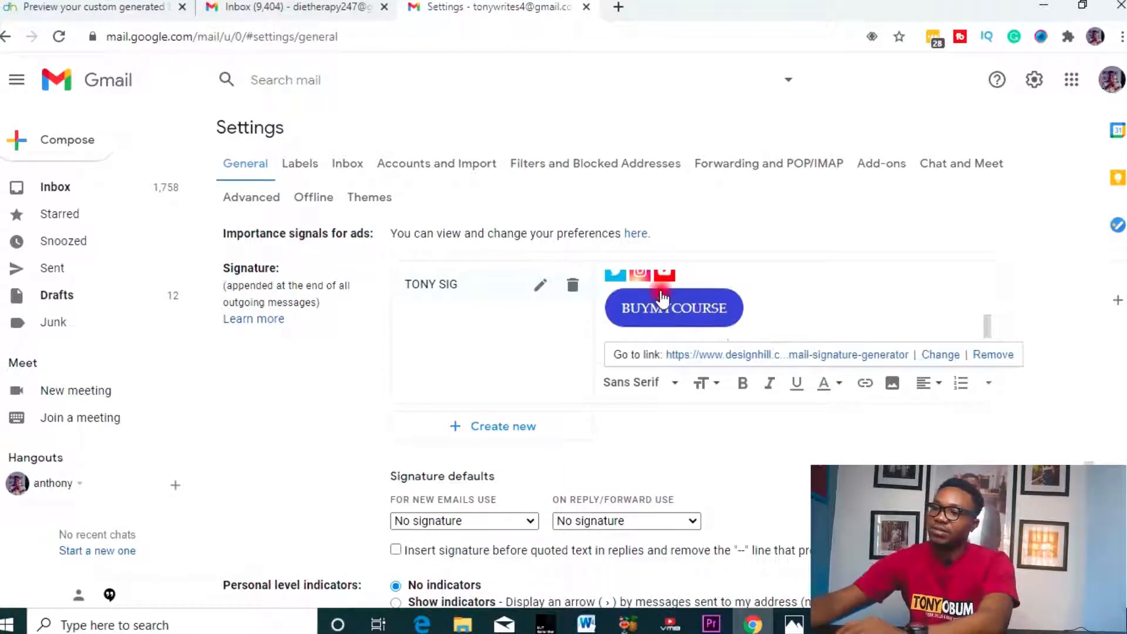
left_click(174, 3)
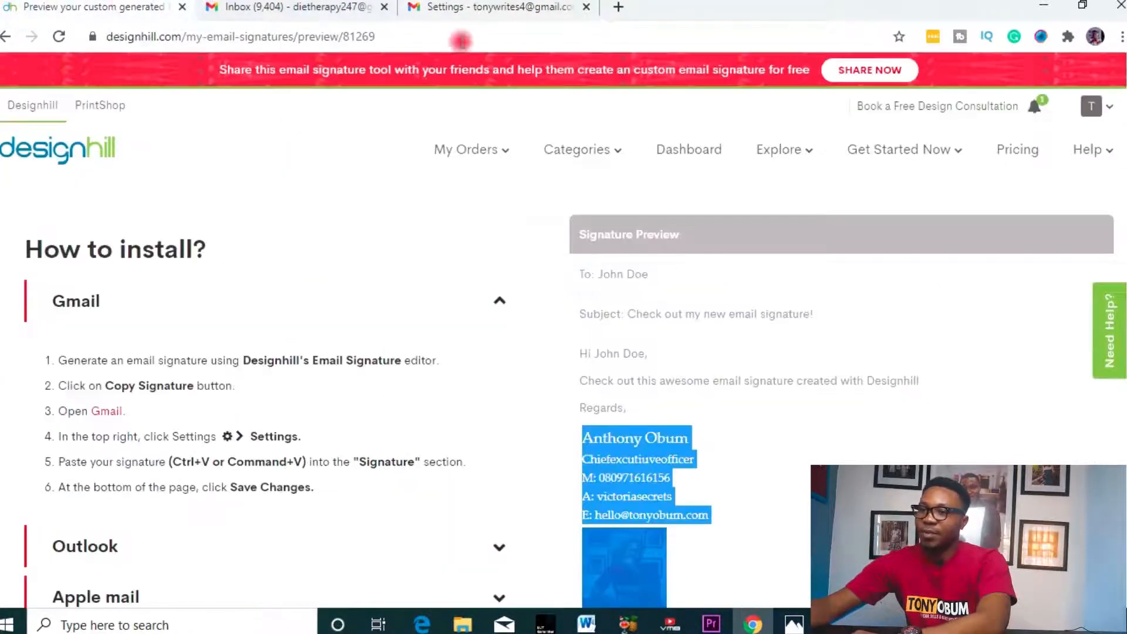
scroll(1014, 456, "down", 4)
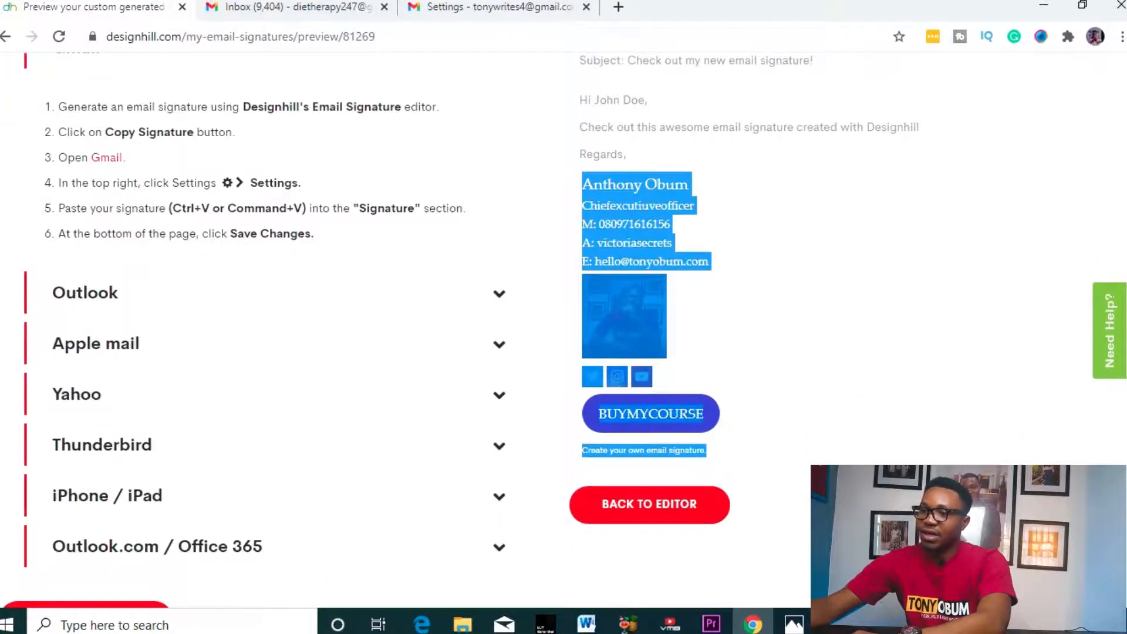
left_click(493, 7)
scroll(821, 339, "up", 3)
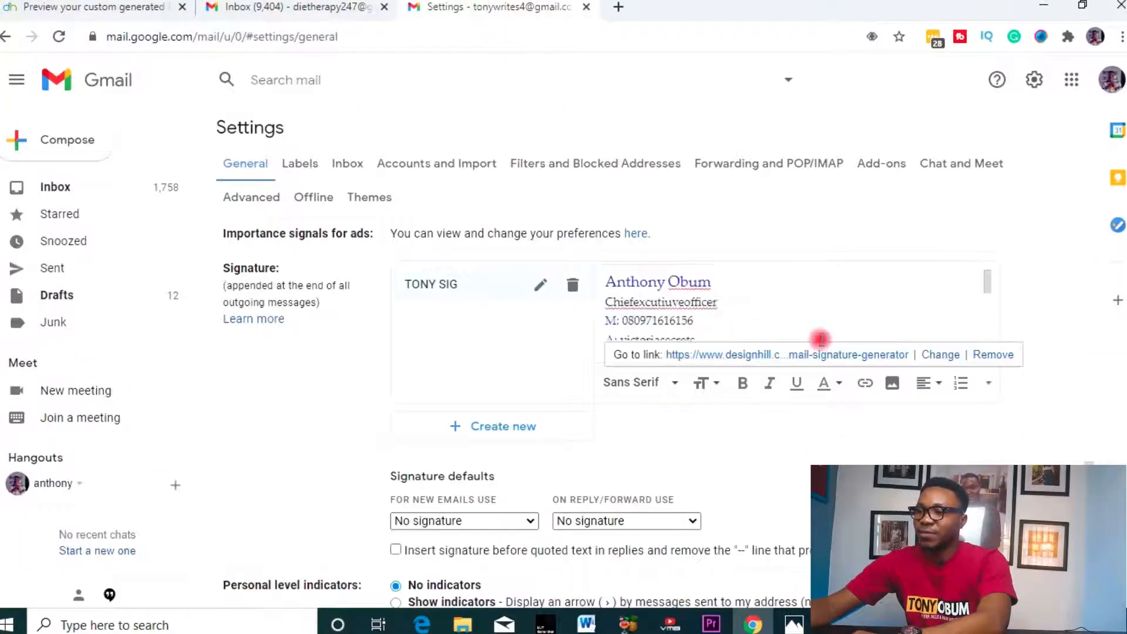
scroll(820, 339, "down", 5)
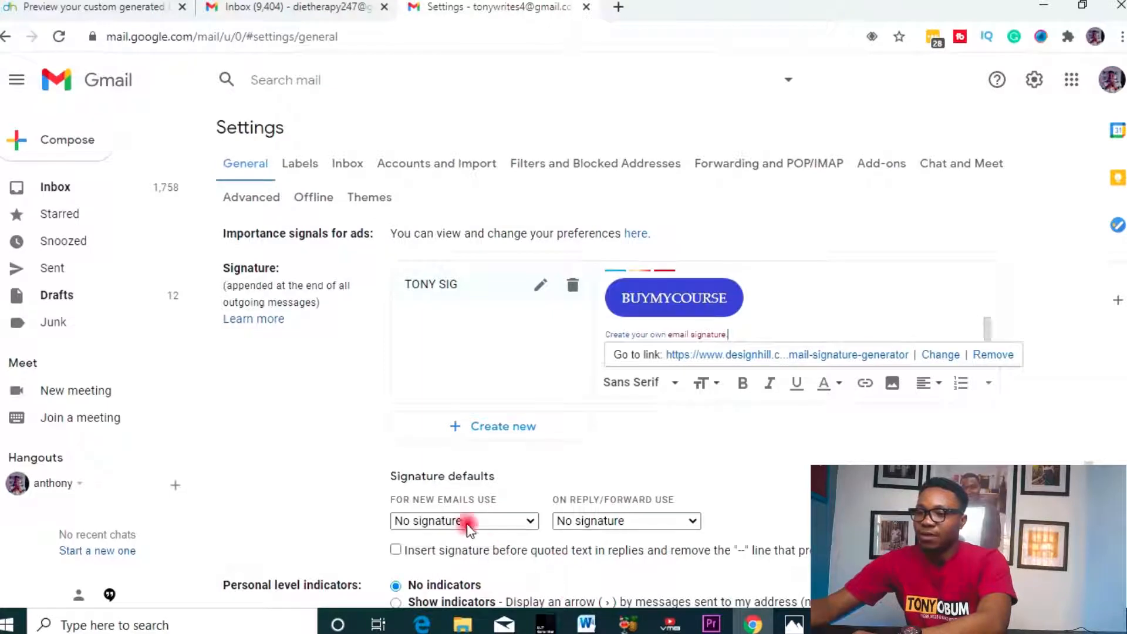
scroll(561, 435, "down", 1)
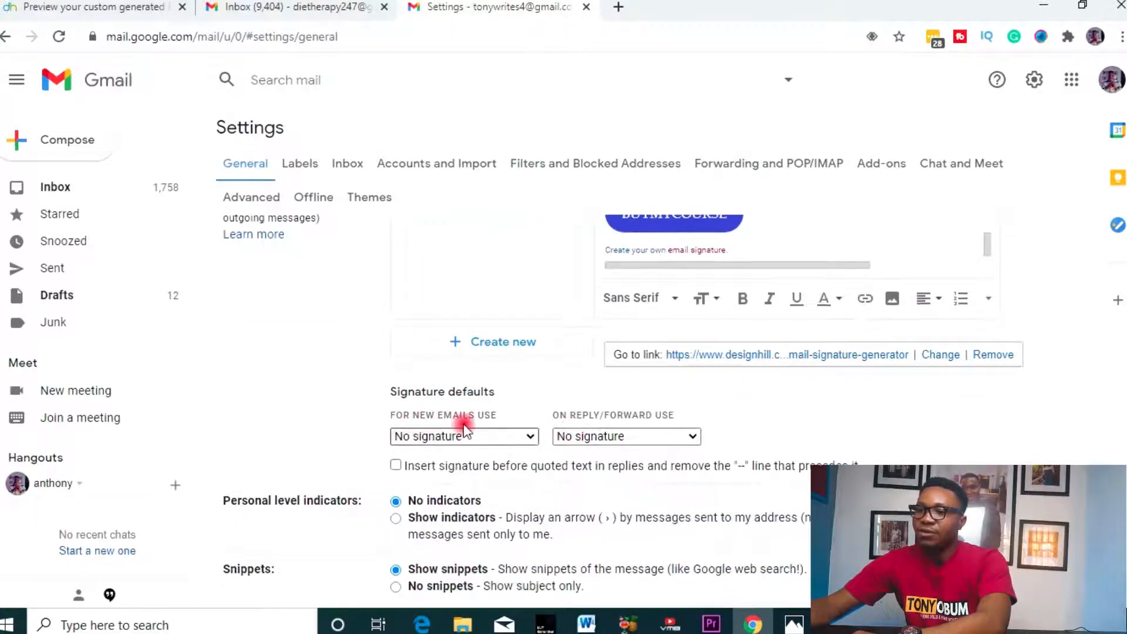
- Set TONY SIG as the default signature for new emails and for replies/forwards
left_click(492, 441)
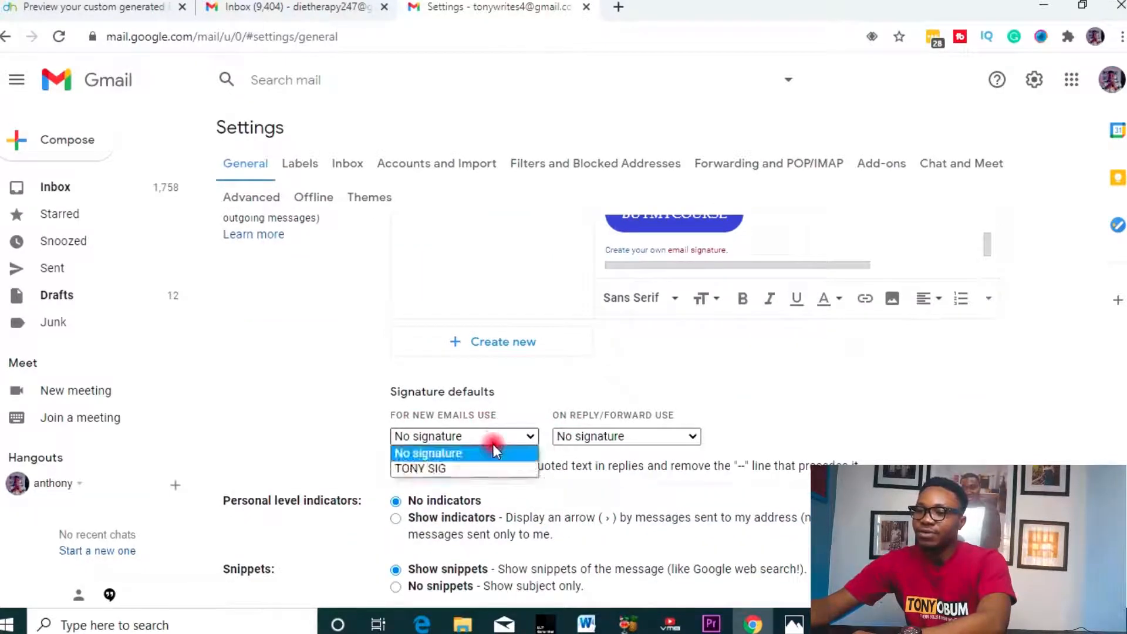
left_click(463, 468)
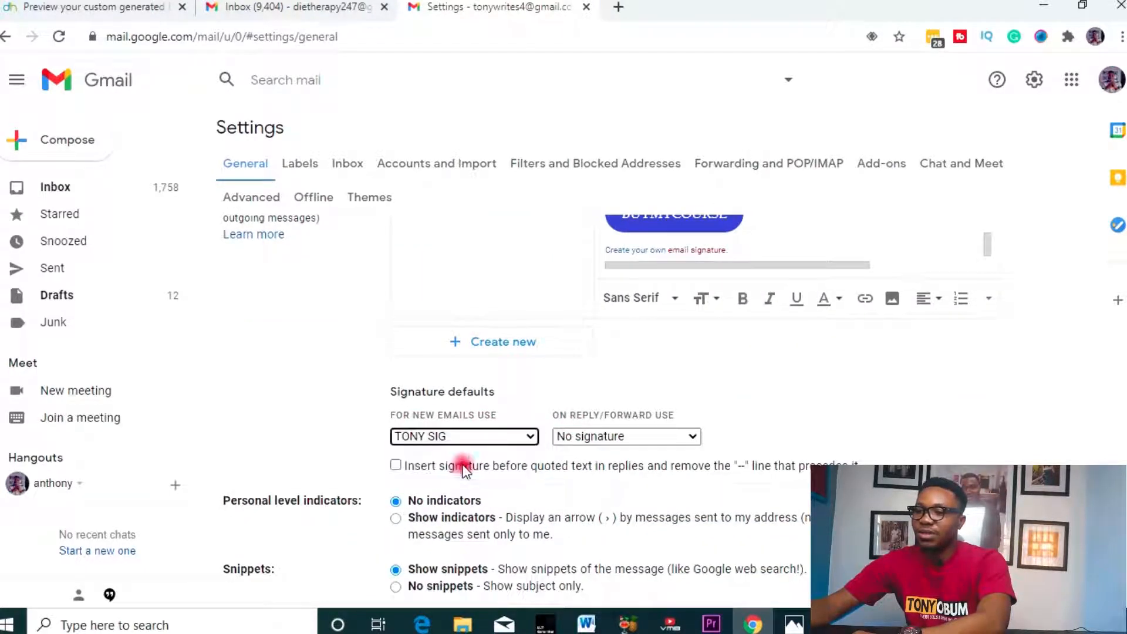
left_click(657, 436)
left_click(607, 468)
scroll(727, 390, "down", 4)
scroll(737, 389, "down", 3)
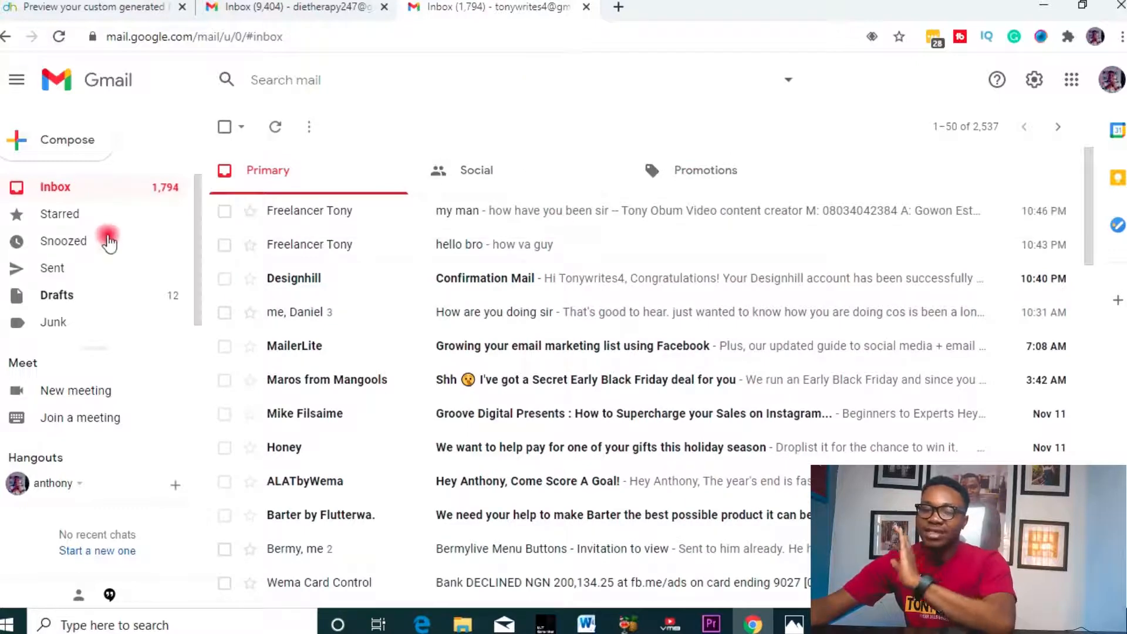
- Send a test email 'HELLO BOY' reading 'HOW HAVE YOU BEEN?' to the other Gmail account
left_click(69, 143)
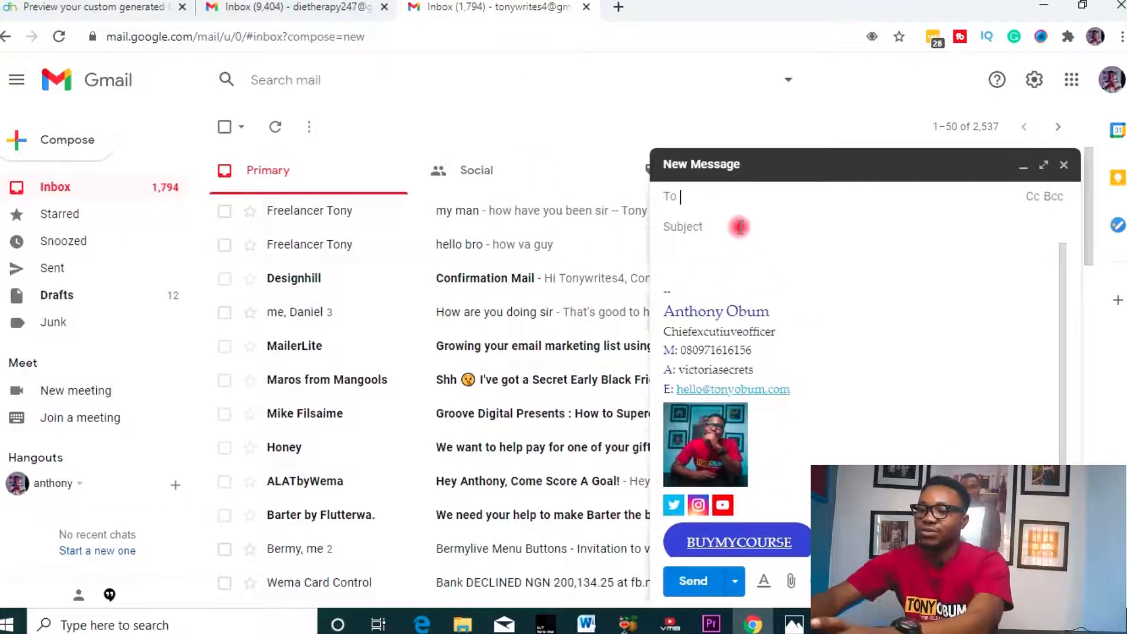
type("DI")
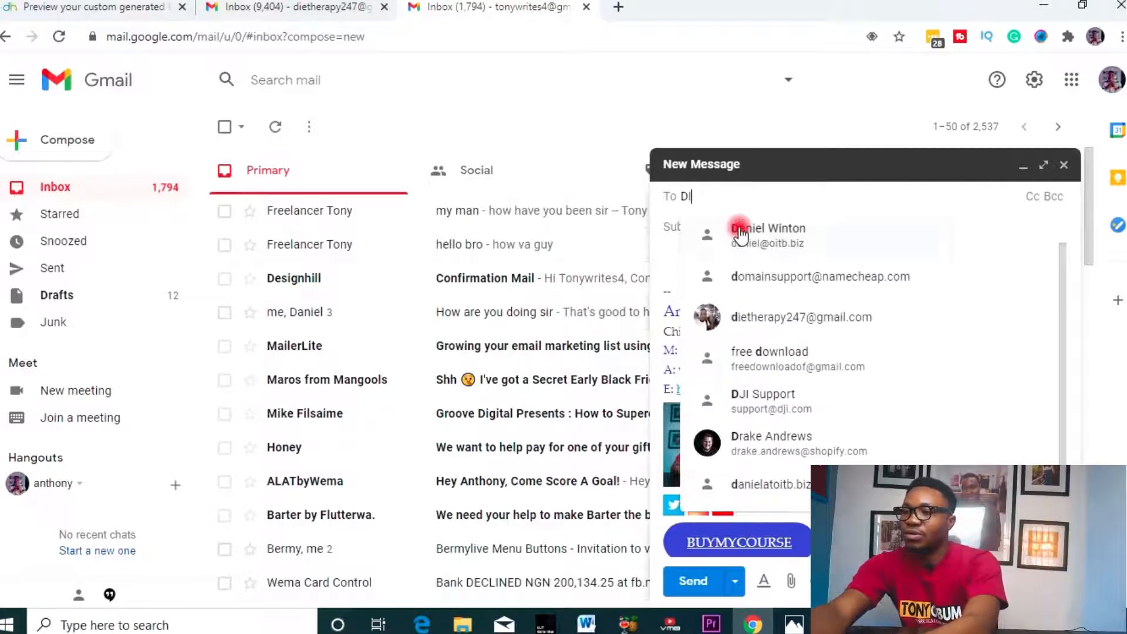
type("E")
left_click(740, 237)
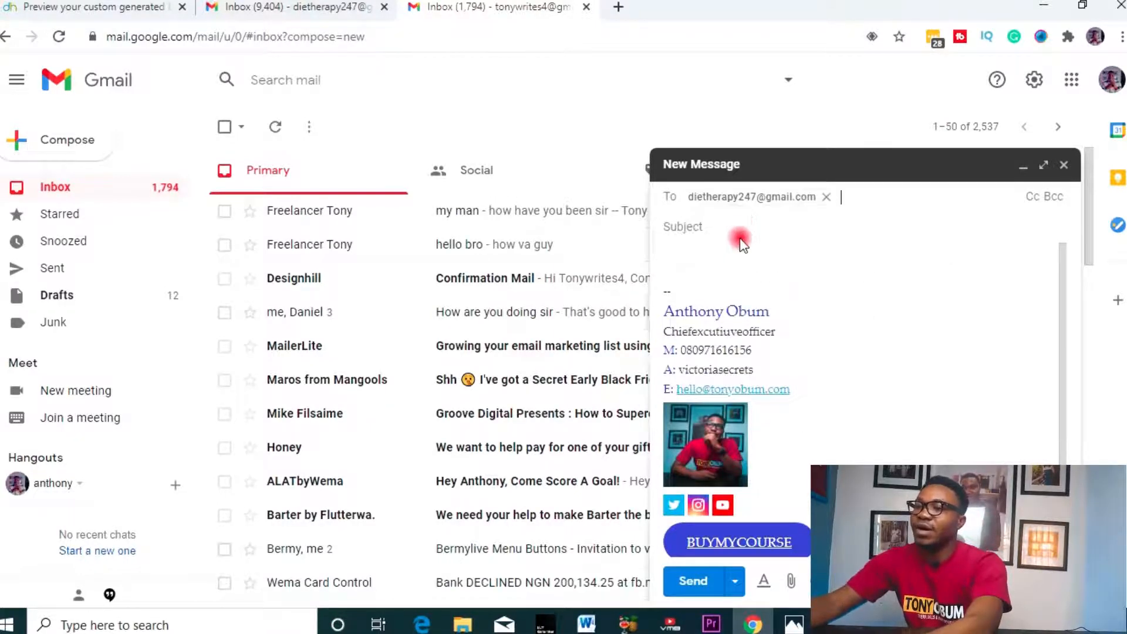
left_click(754, 229)
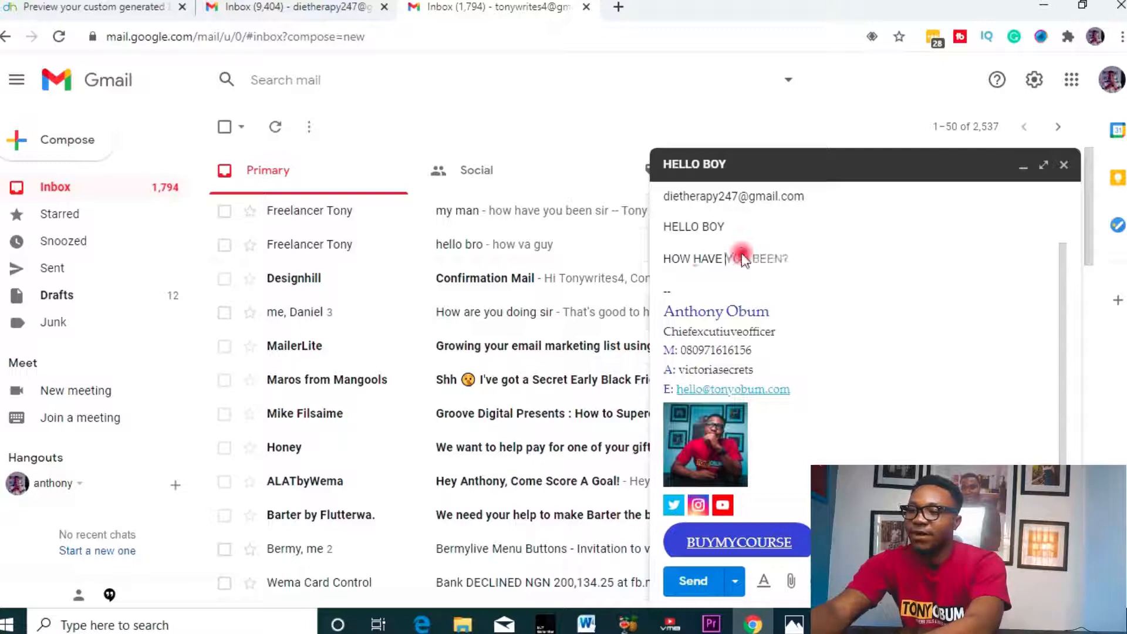
type("YOU BEEN?")
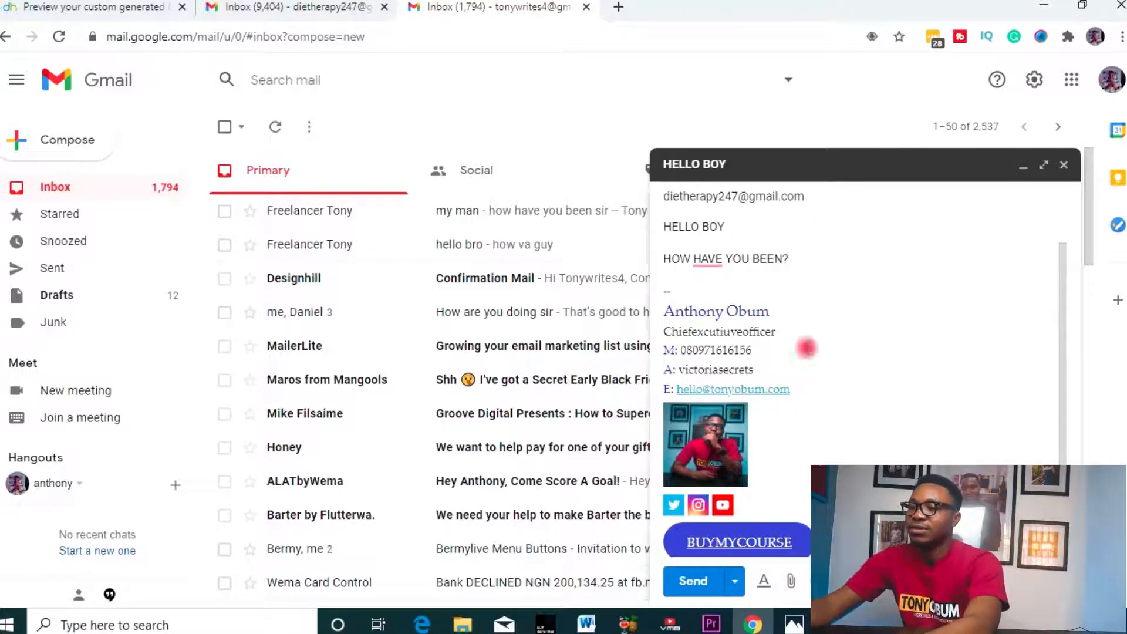
left_click(691, 581)
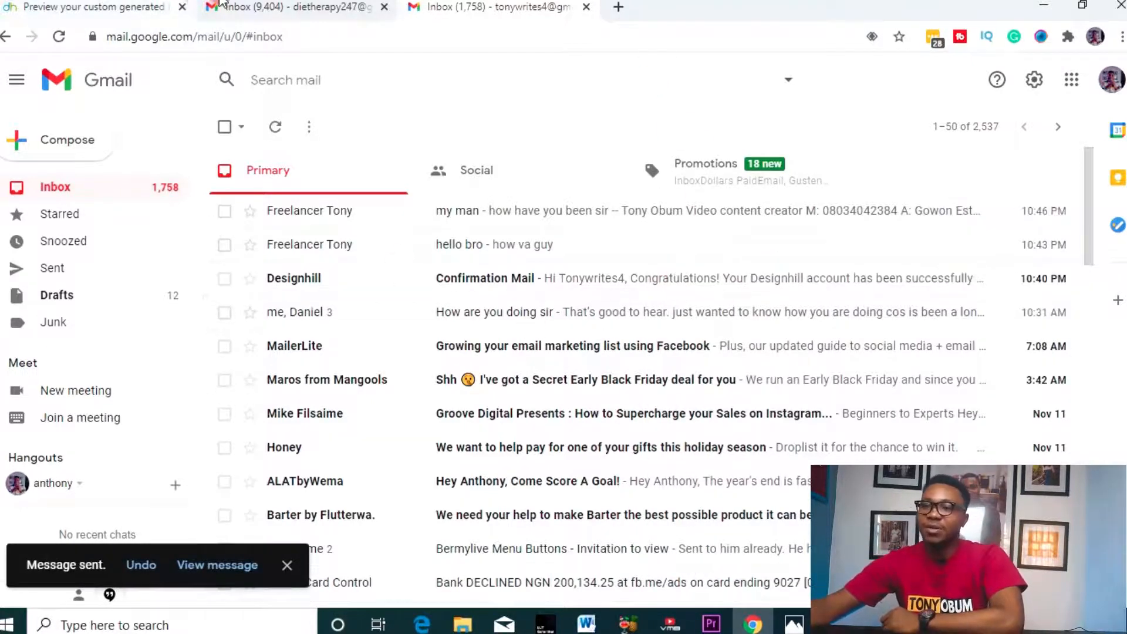
left_click(256, 7)
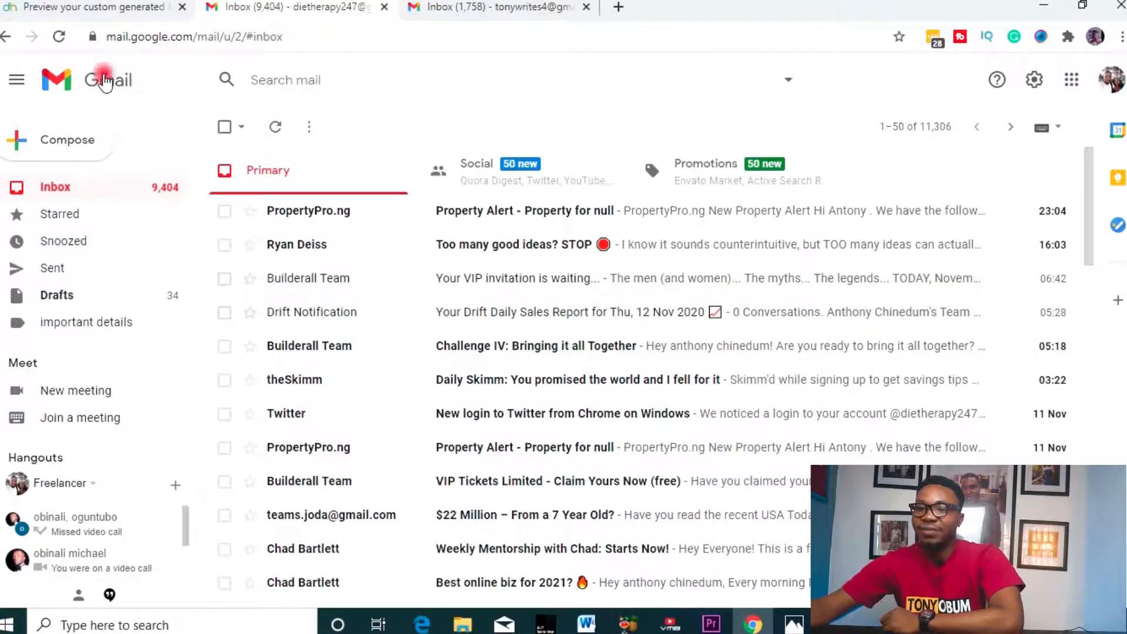
- Reload the receiving inbox, open HELLO BOY, and check the photo, social icons and BUYMYCOURSE button
left_click(58, 38)
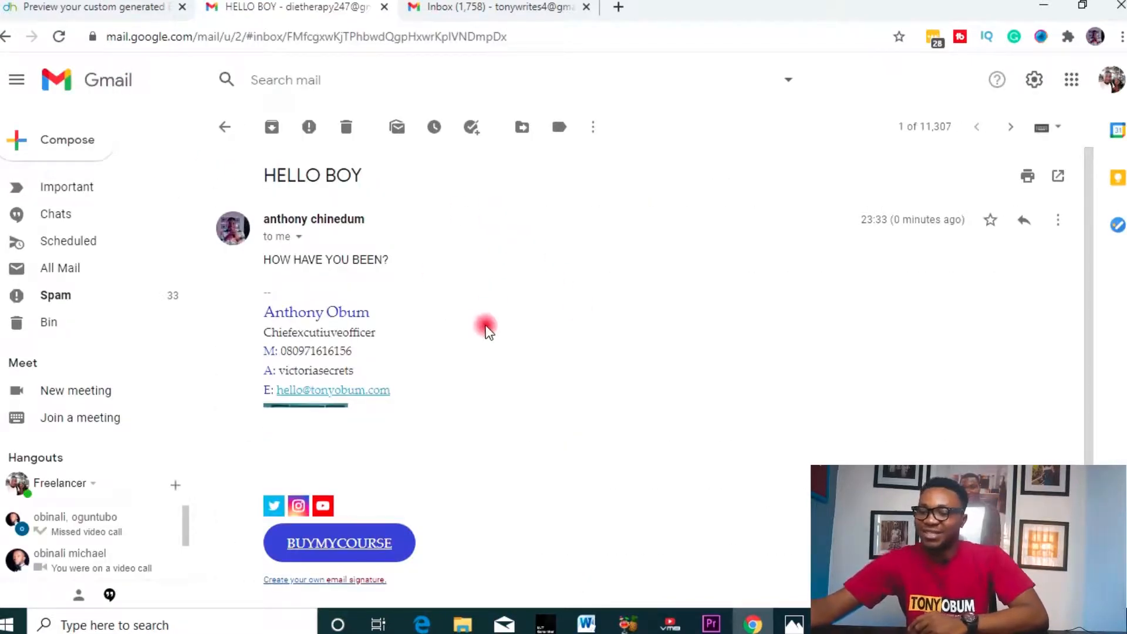
left_click(529, 8)
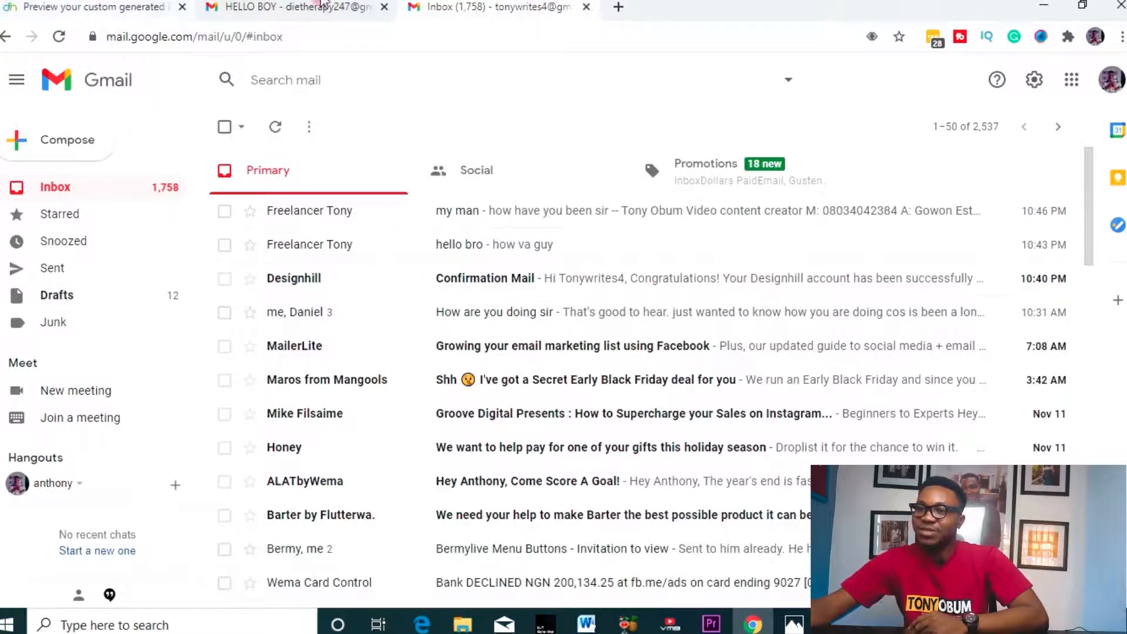
left_click(230, 4)
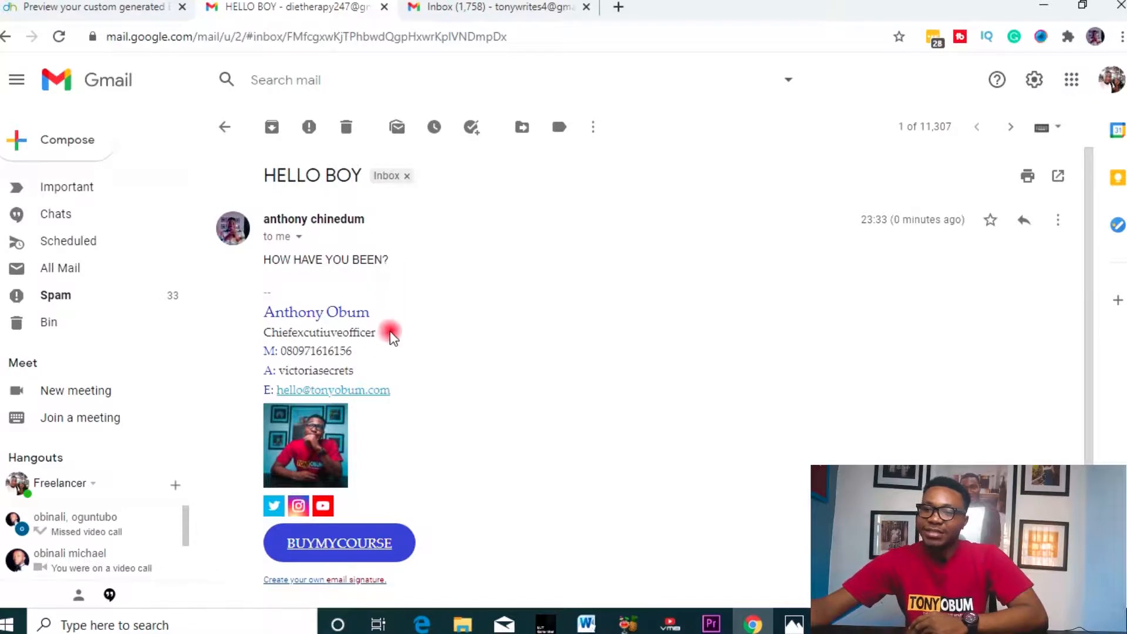
scroll(303, 354, "down", 3)
scroll(311, 341, "up", 3)
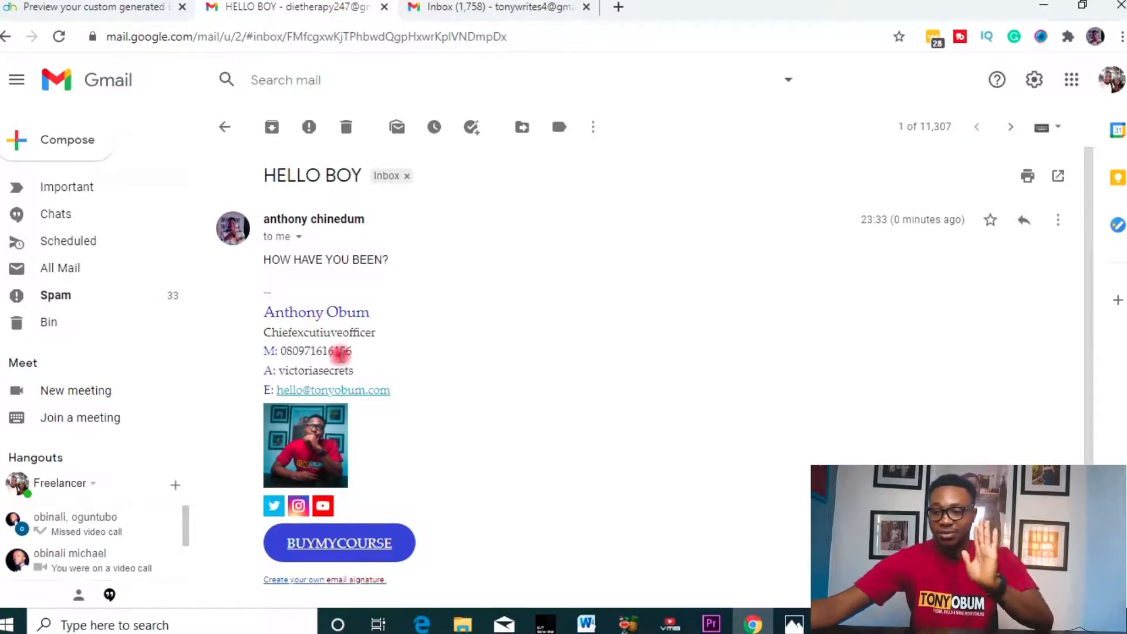
scroll(365, 371, "down", 3)
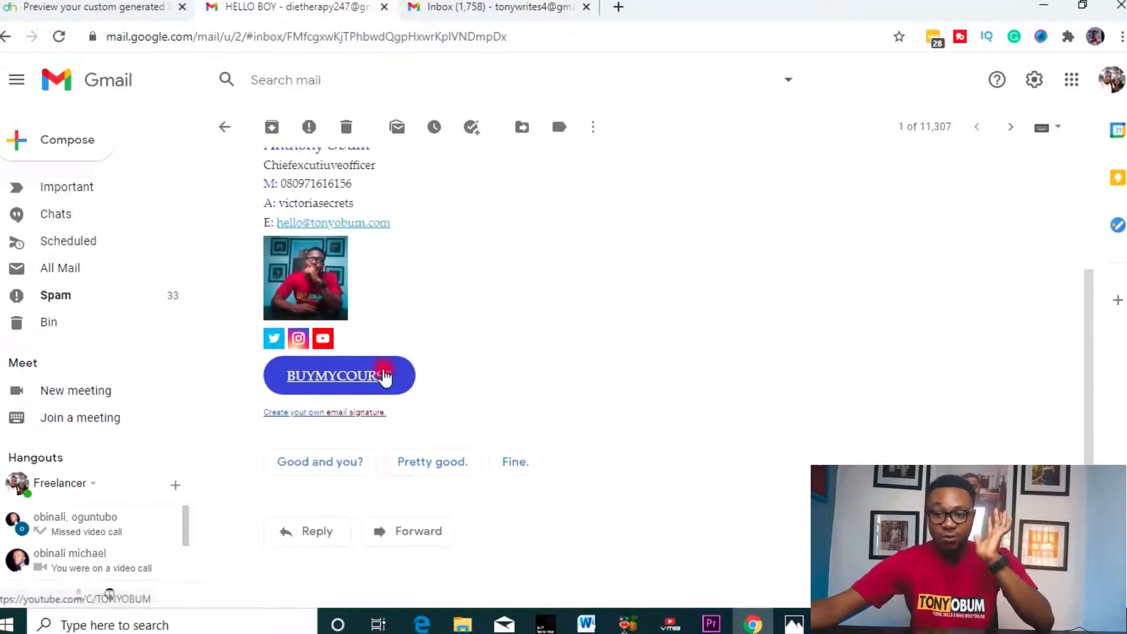